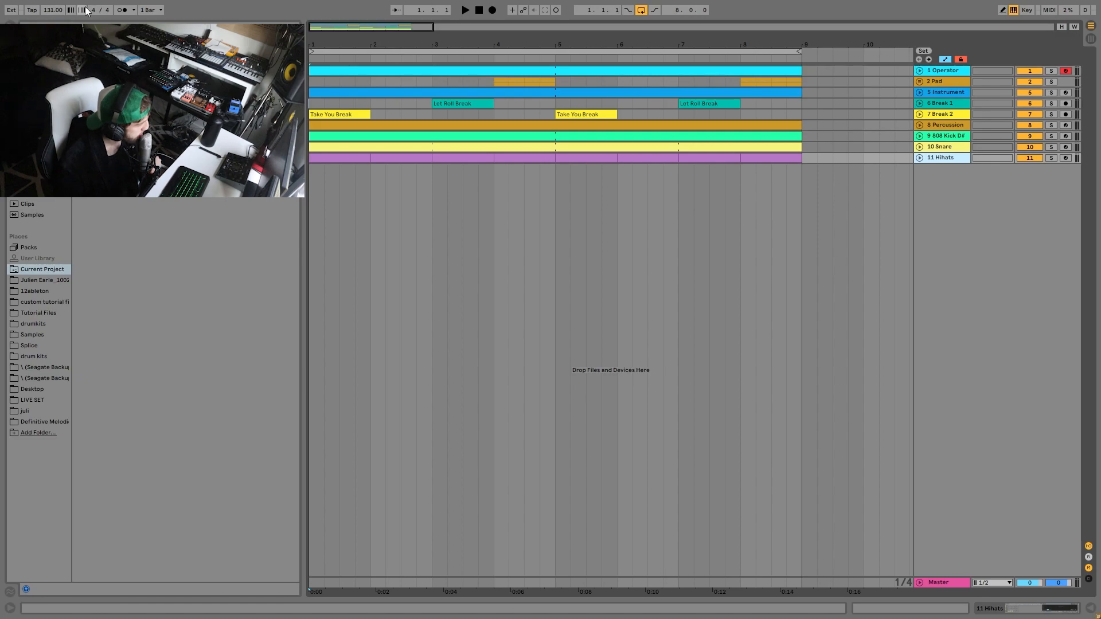
- Unfold and solo the Operator track, play it back, and open its MIDI clip
left_click(951, 70)
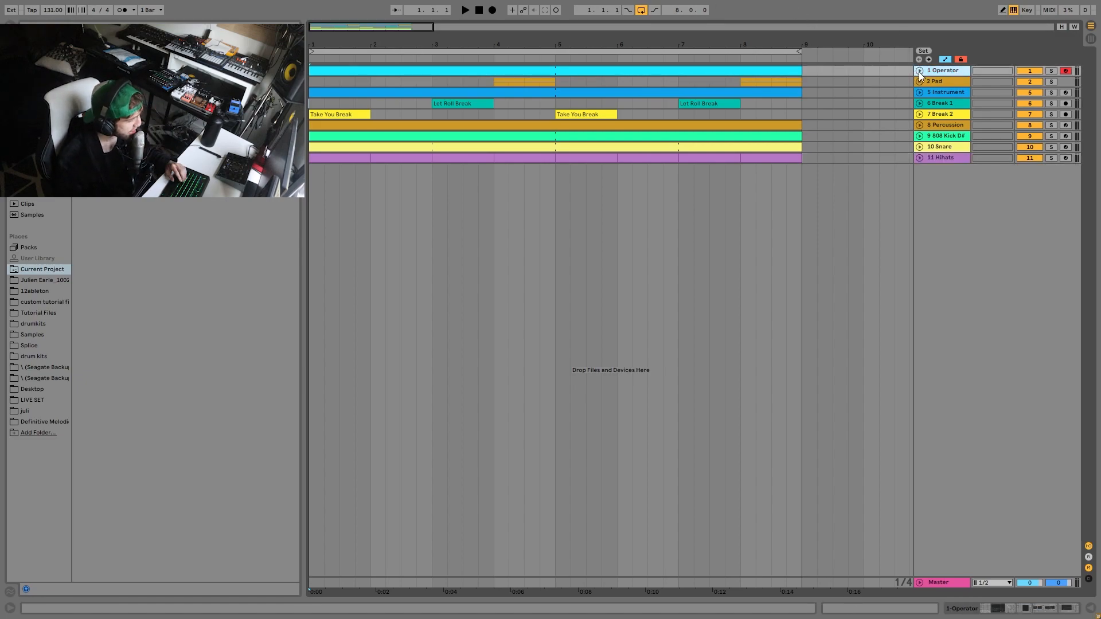
left_click(920, 71)
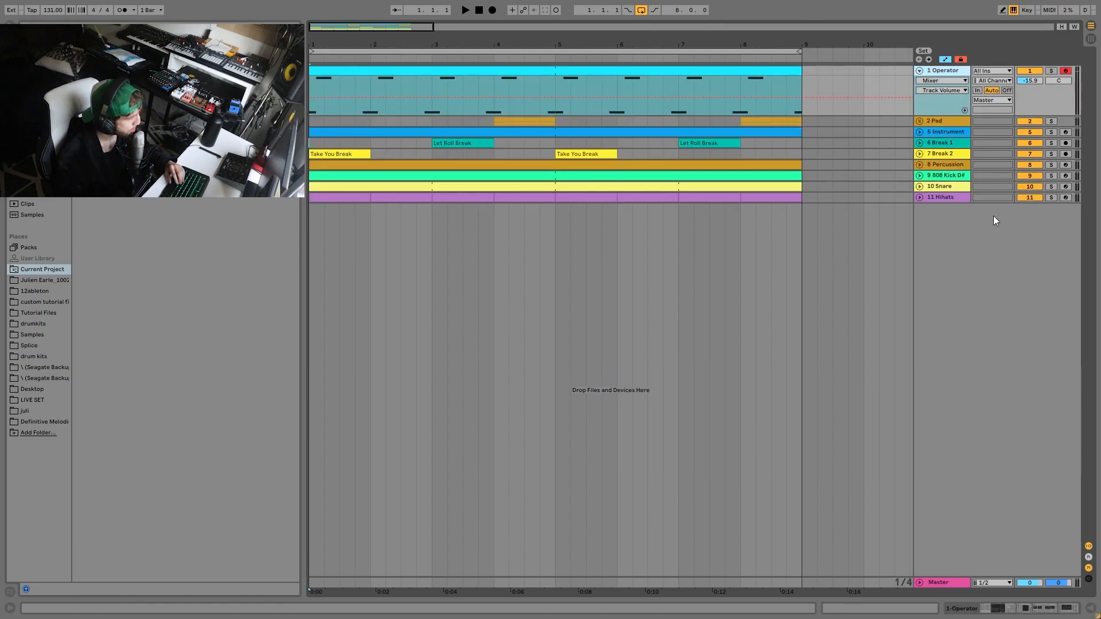
left_click(1052, 70)
key("space")
left_click(478, 70)
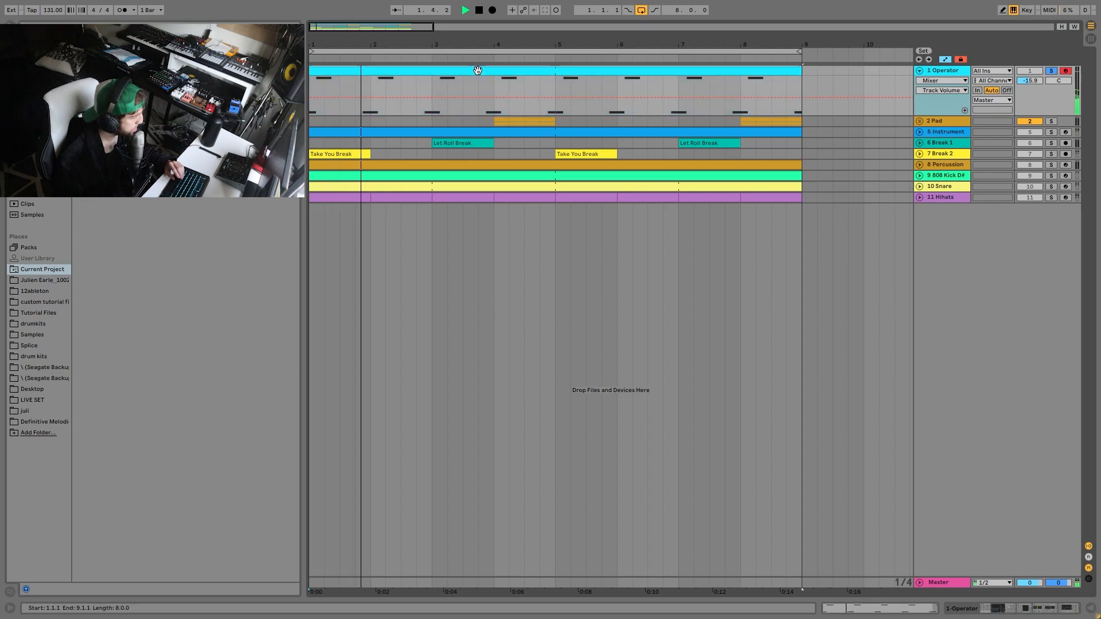
double_click(478, 70)
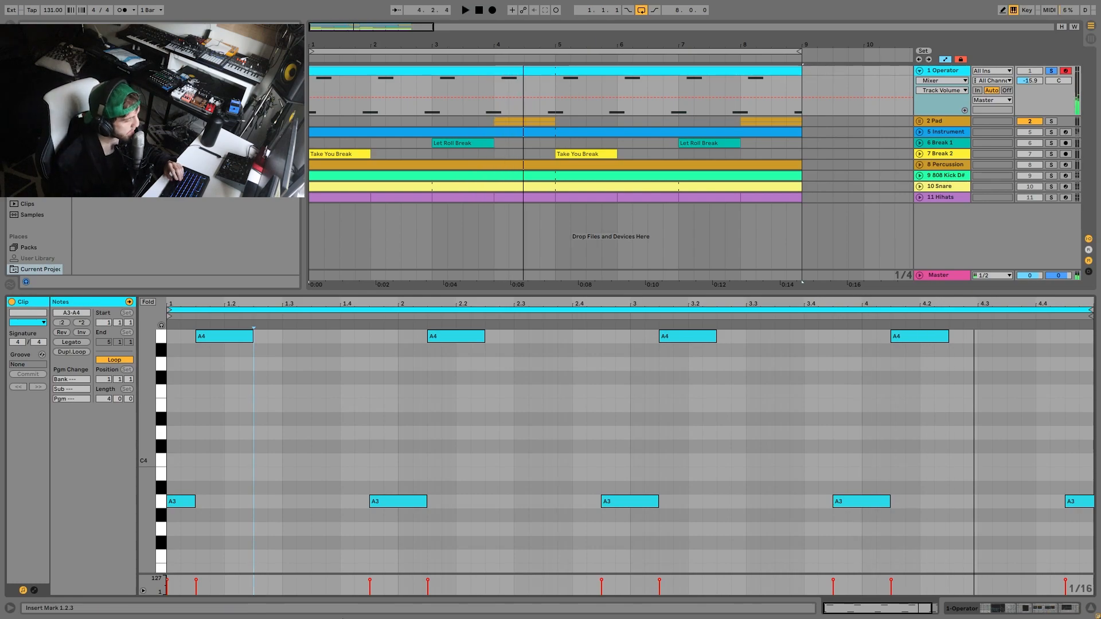
- Compare the notes in the Instrument track's clip with the Operator clip, and play back the soloed Operator part
left_click(476, 133)
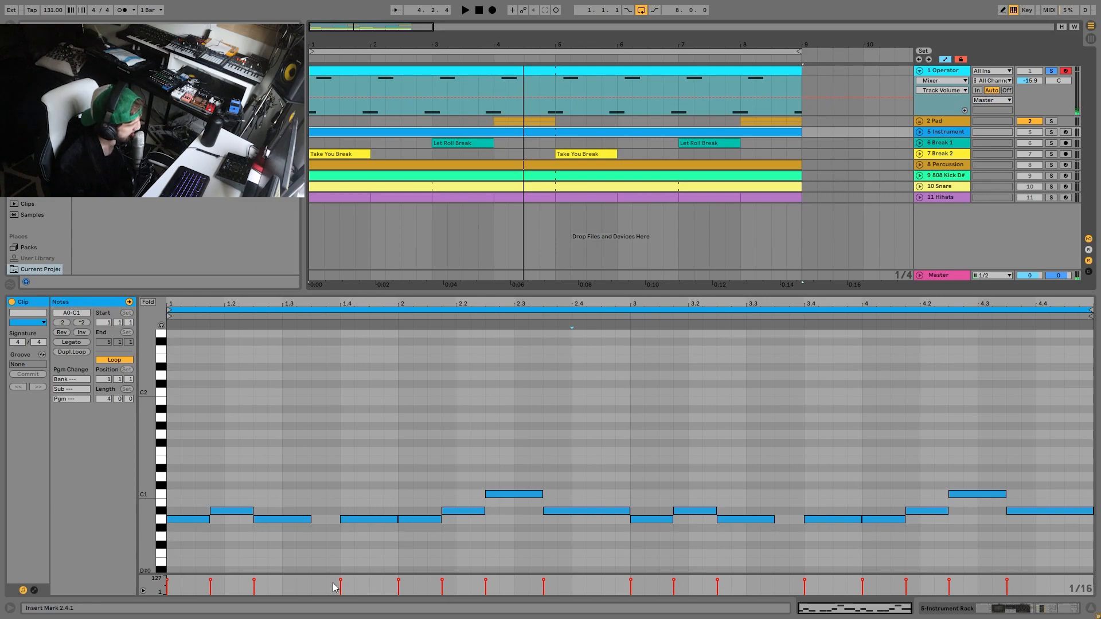
left_click(377, 74)
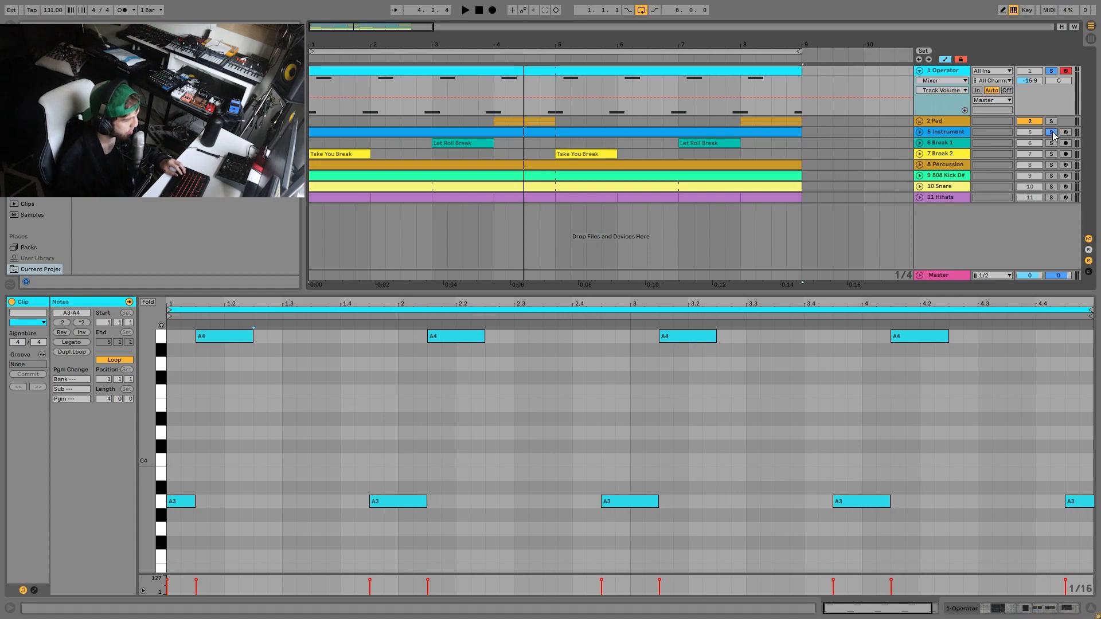
key("space")
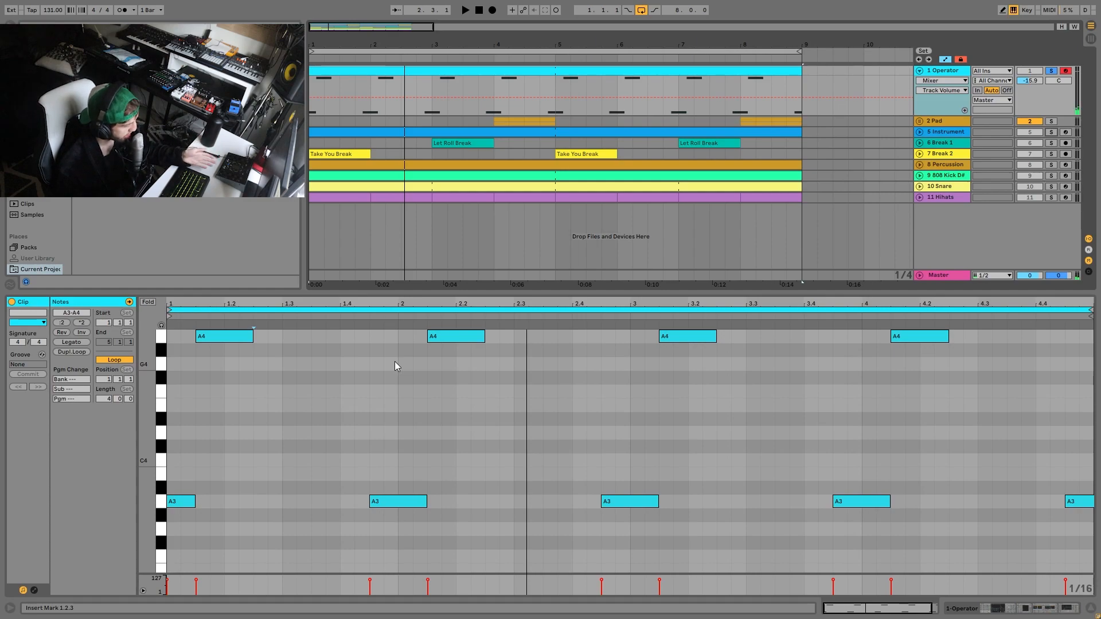
key("space")
key("space")
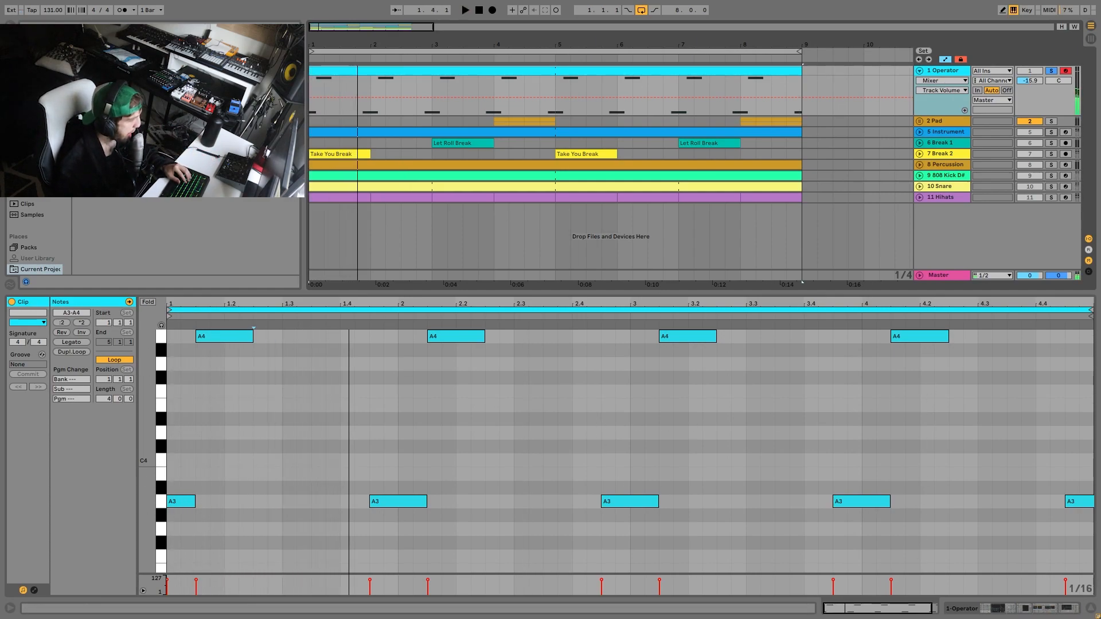
- Audition the Operator part against the metronome with its Reverb bypassed, and reopen the clip's notes
left_click(122, 10)
double_click(966, 70)
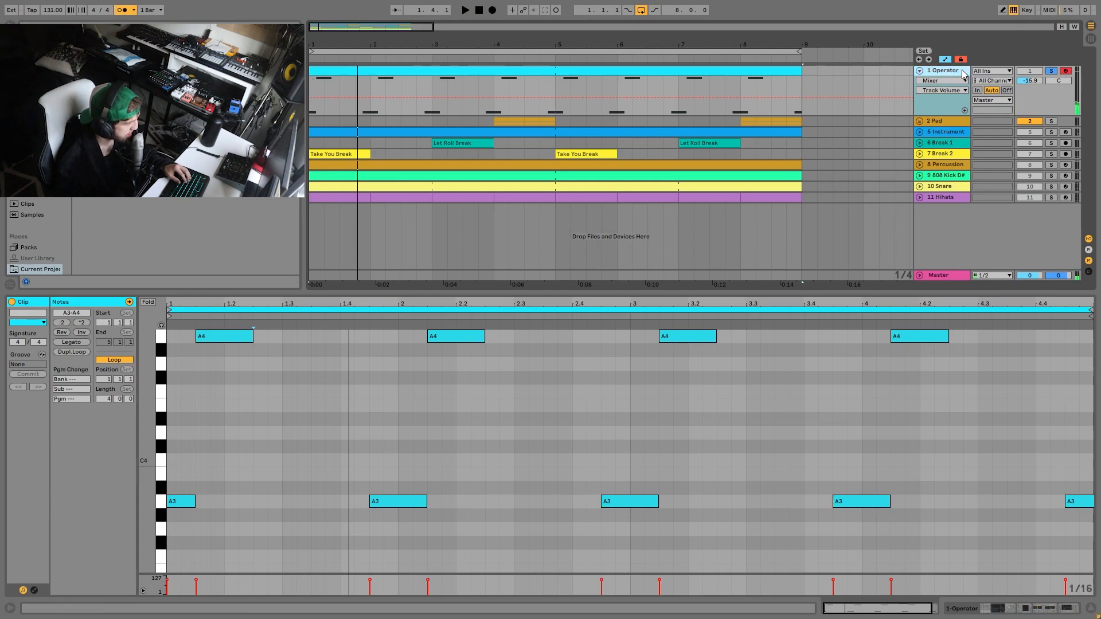
left_click(620, 492)
key("space")
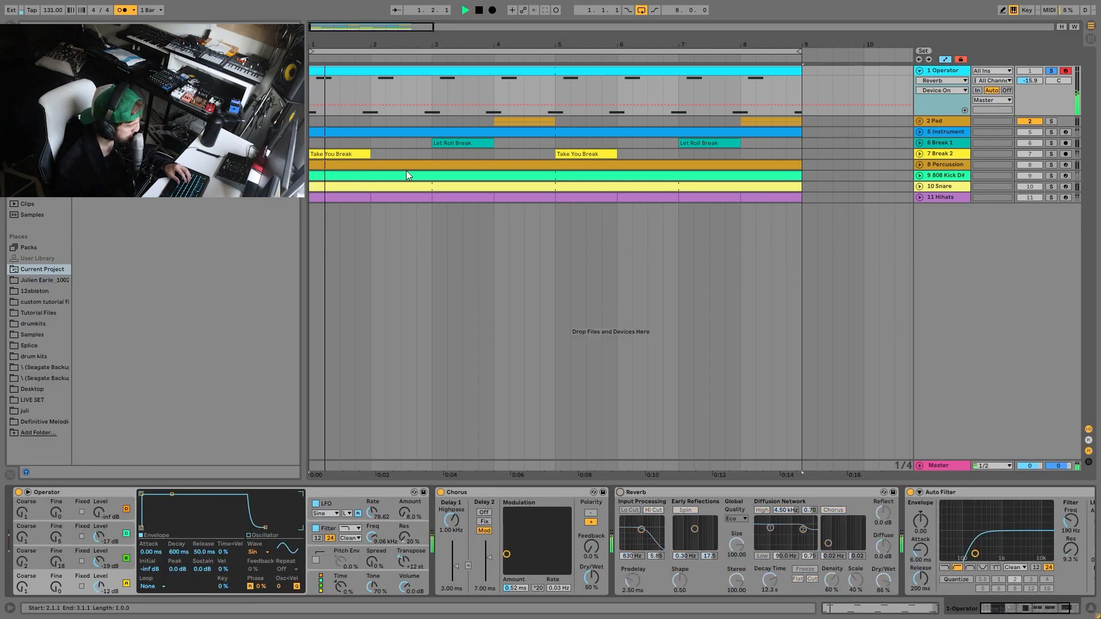
double_click(389, 72)
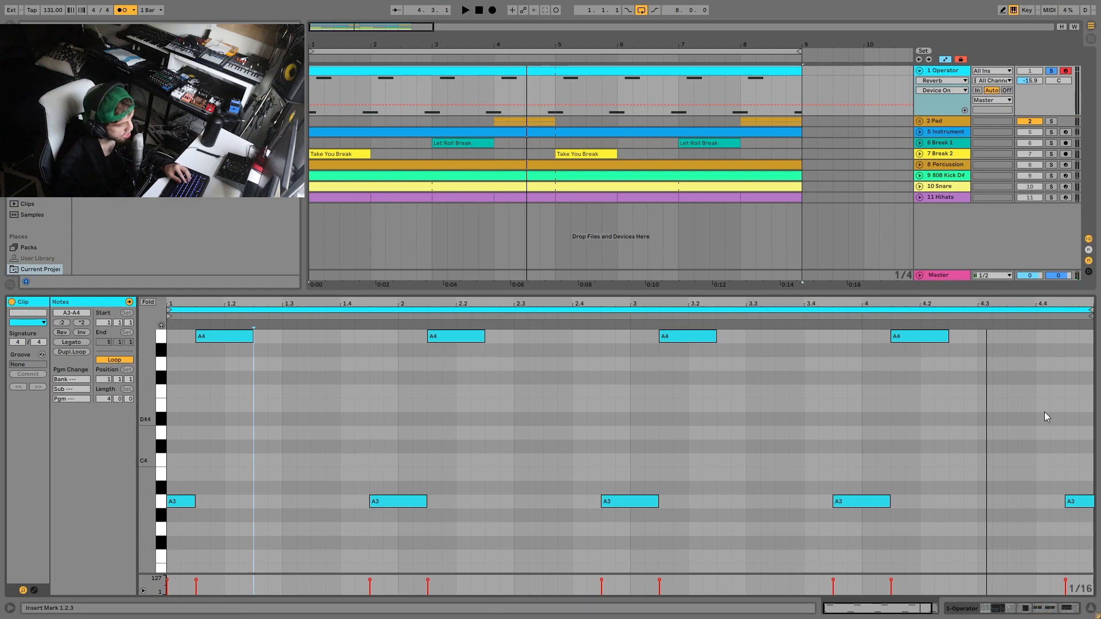
- Unsolo the Operator track and play it with the drums while the Pad and Instrument tracks are muted
left_click(946, 73)
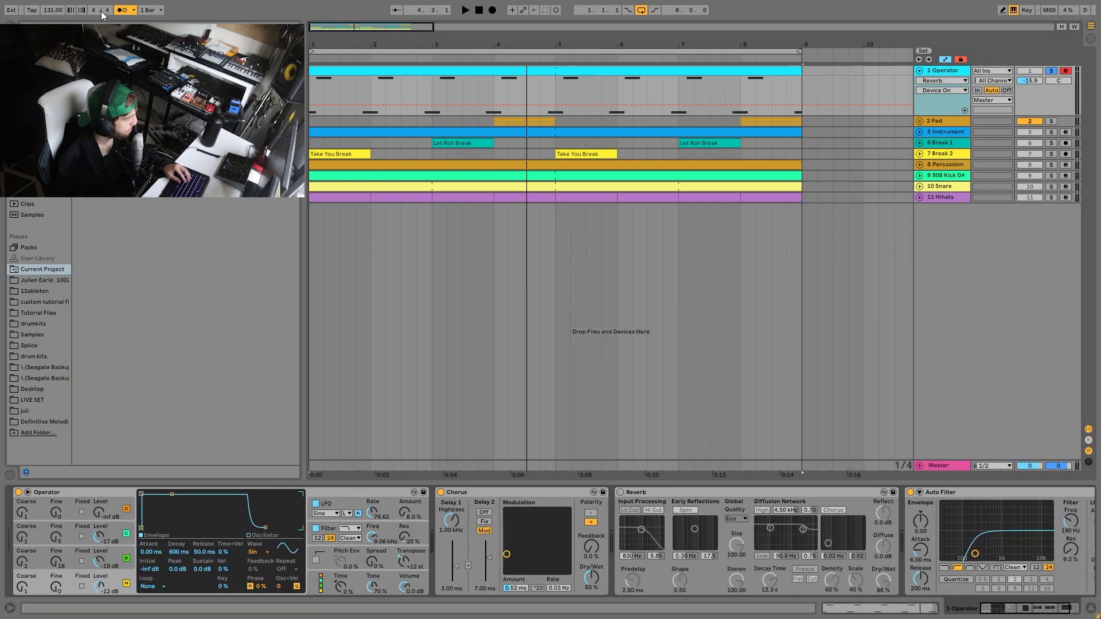
left_click(1048, 71)
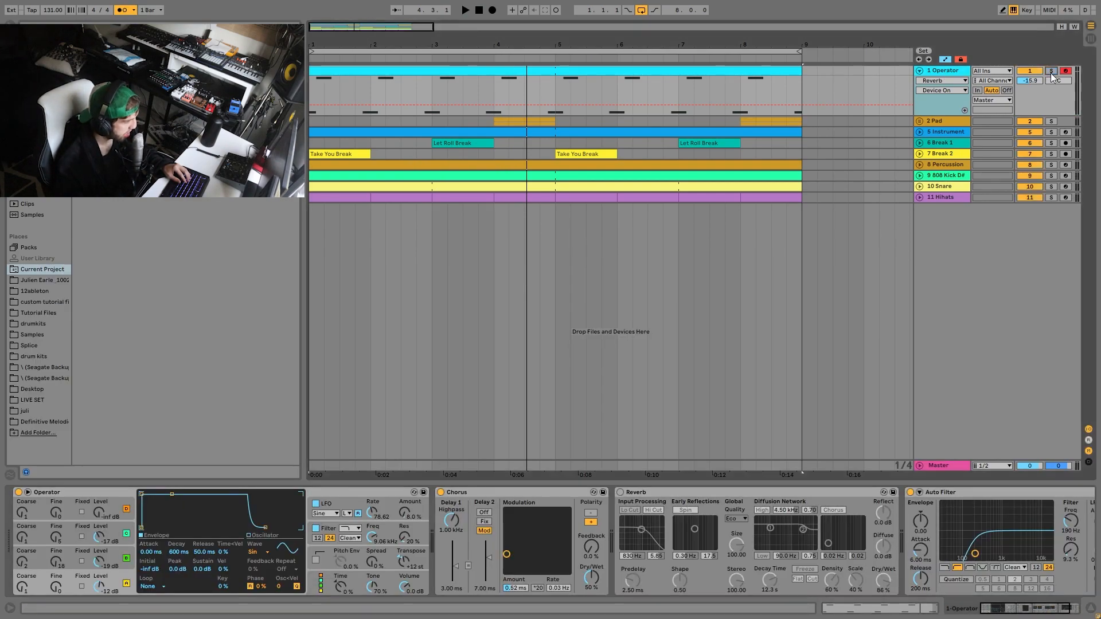
left_click(1030, 132)
key("space")
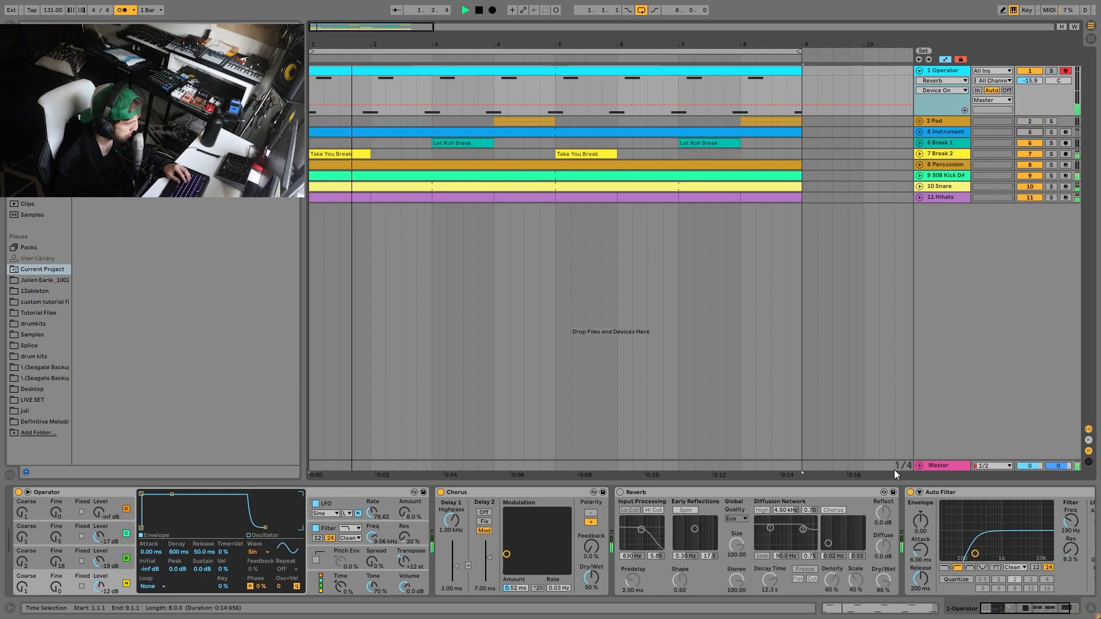
- Re-enable the Operator track's Reverb with the metronome off, and solo the track again before stopping playback
left_click(621, 492)
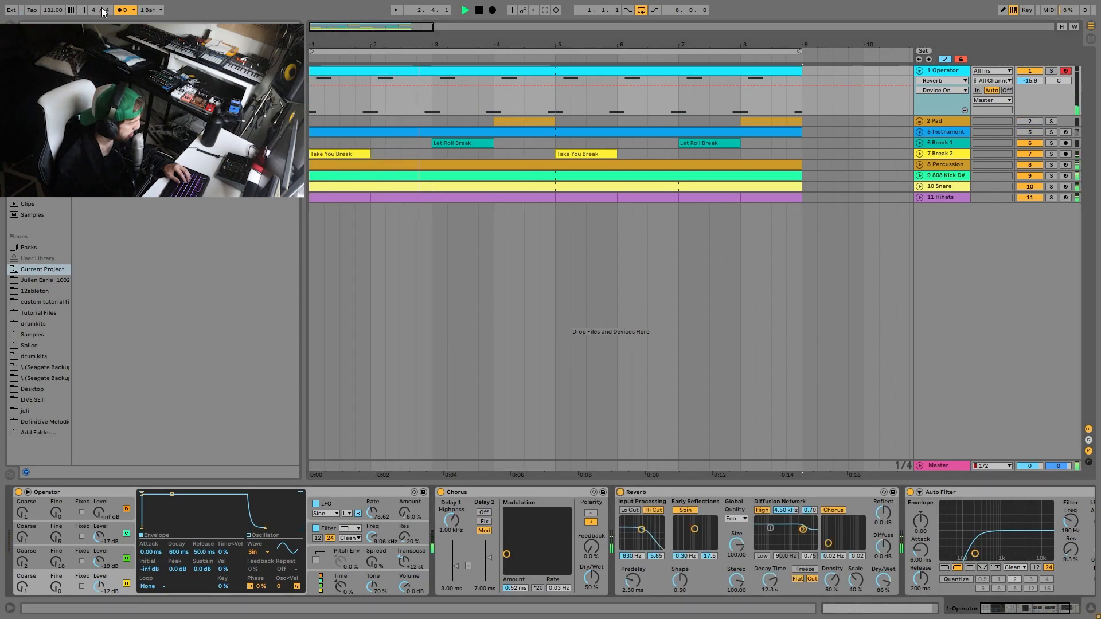
left_click(120, 10)
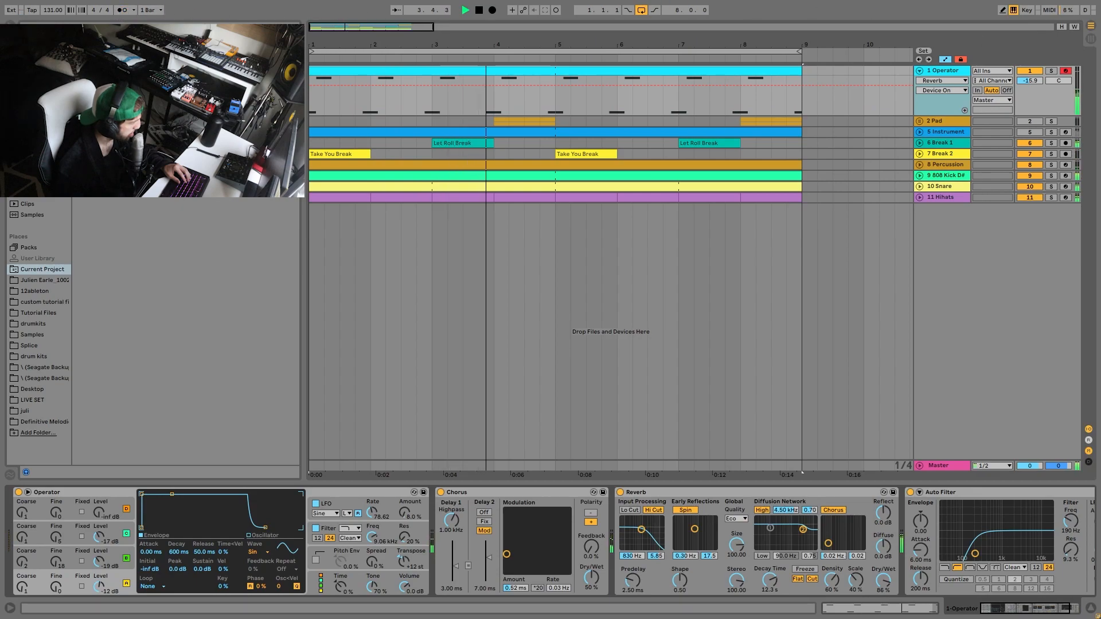
left_click(1051, 71)
key("space")
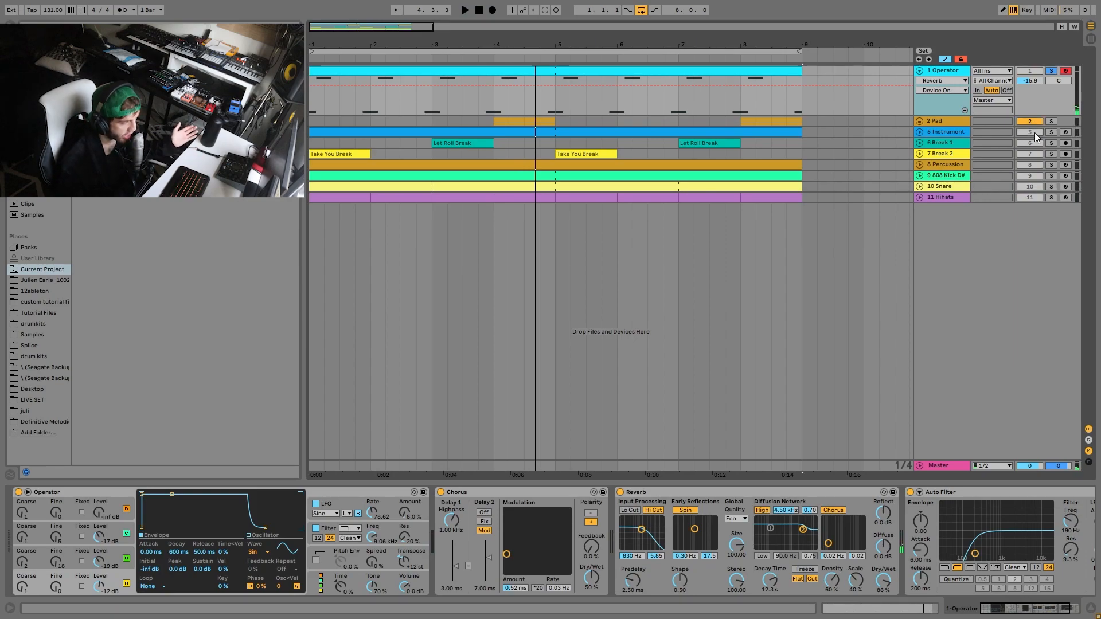
- Review the Operator clip's notes and inspect the synth's oscillator B and C levels, filter frequency and LFO settings
double_click(683, 78)
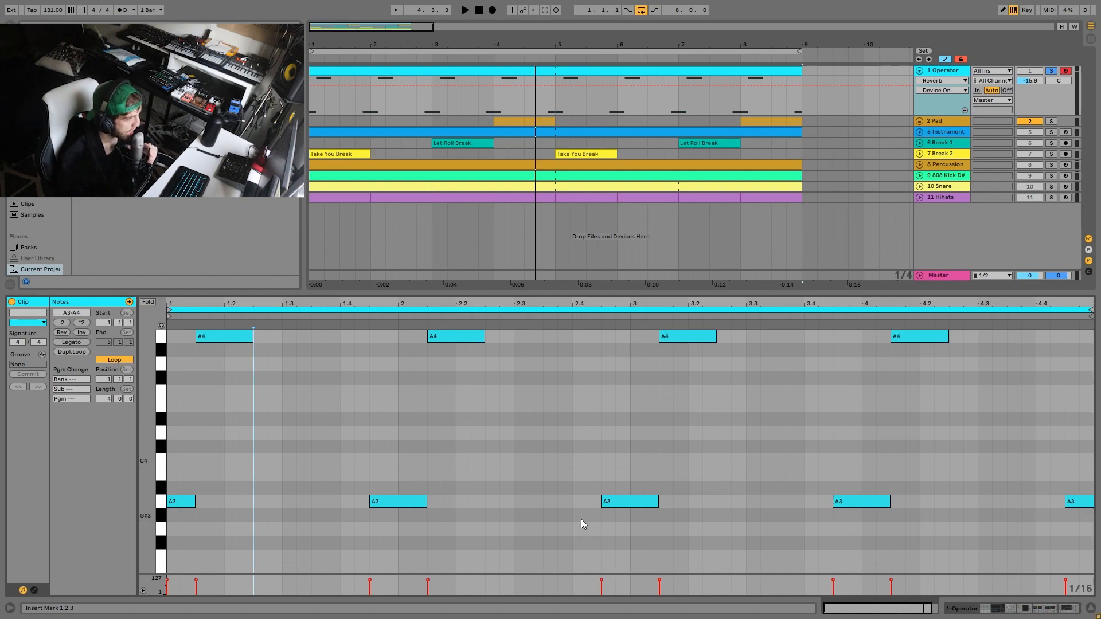
left_click(965, 609)
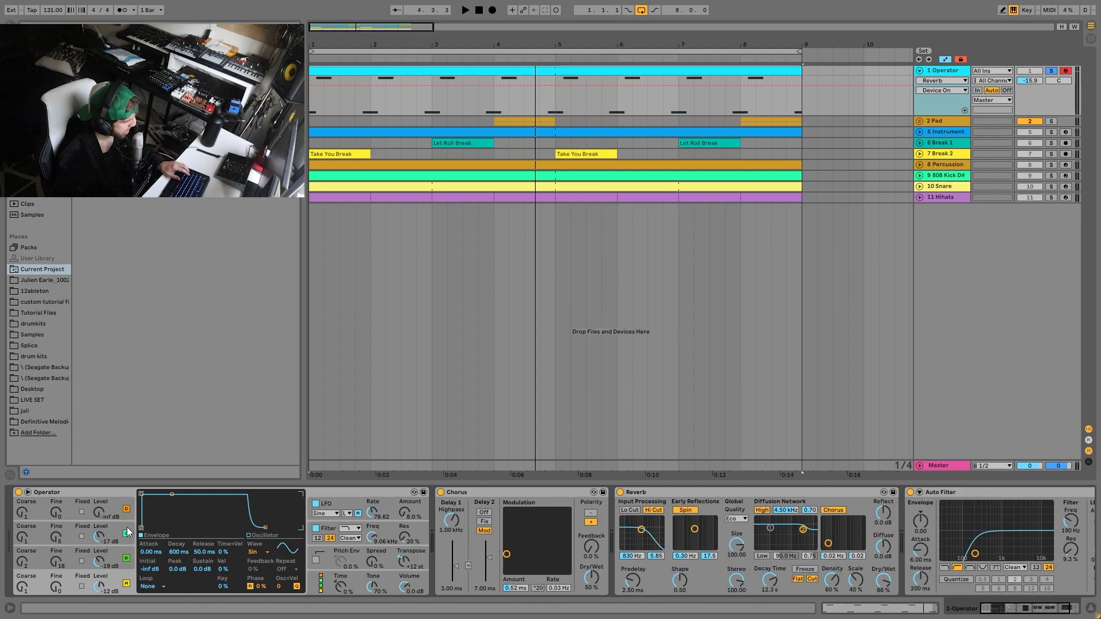
left_click(114, 556)
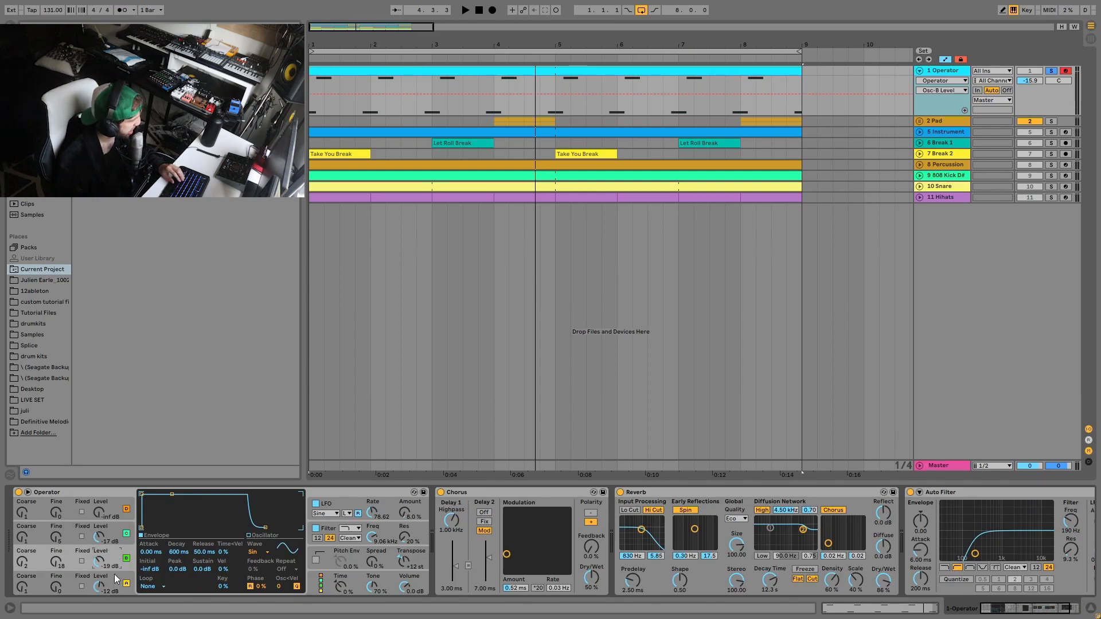
left_click(111, 534)
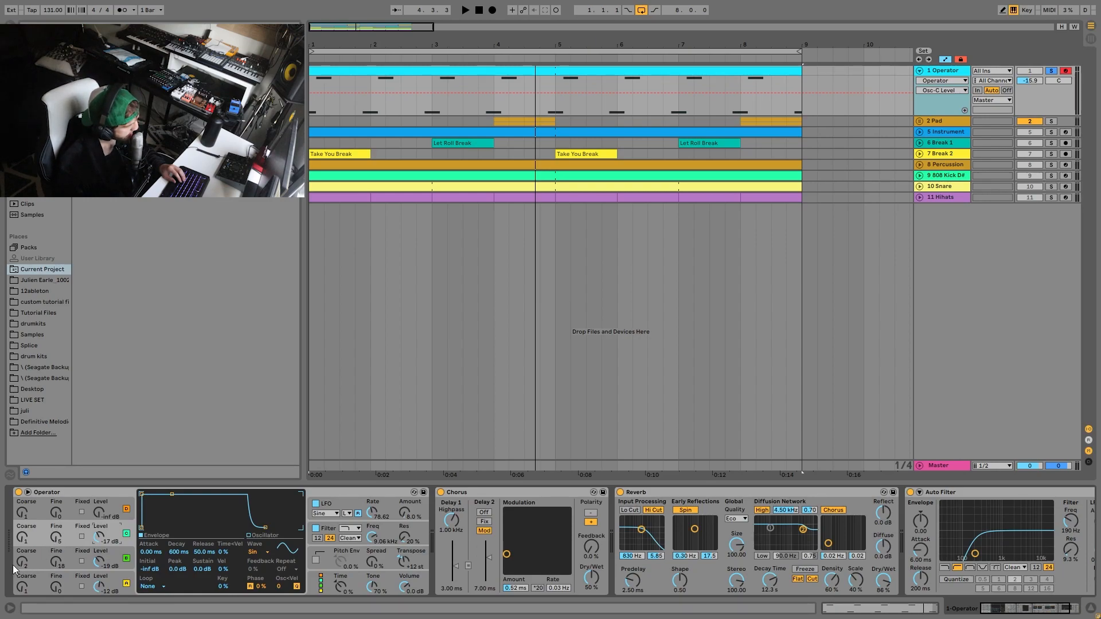
left_click(372, 538)
left_click(354, 505)
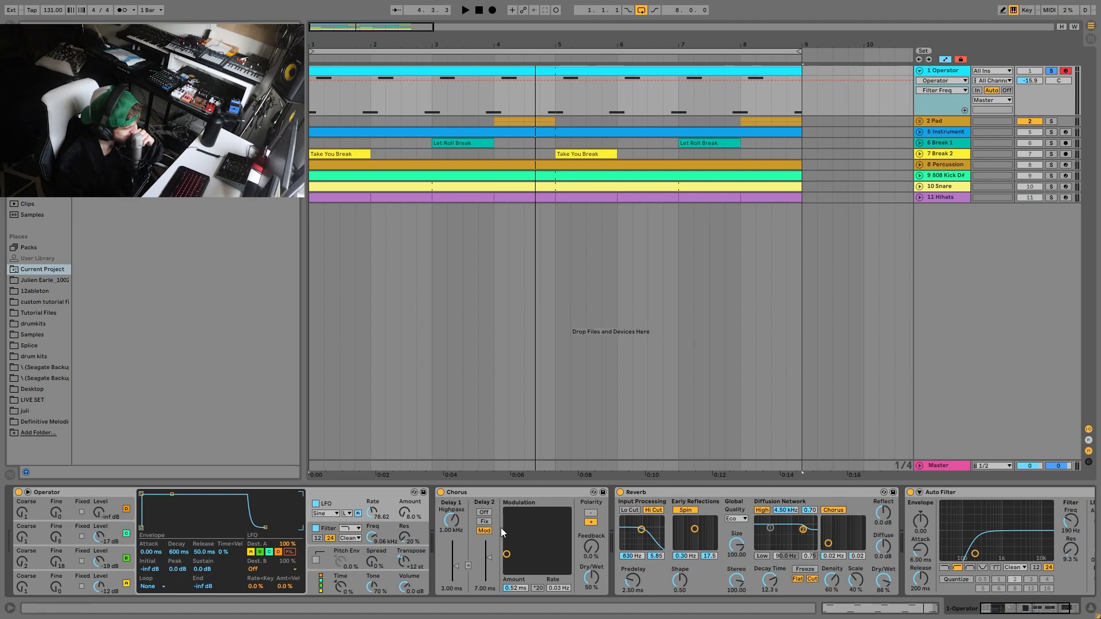
- Audition the Operator part with the Reverb bypassed and the LFO off, and restore both
left_click(620, 492)
key("space")
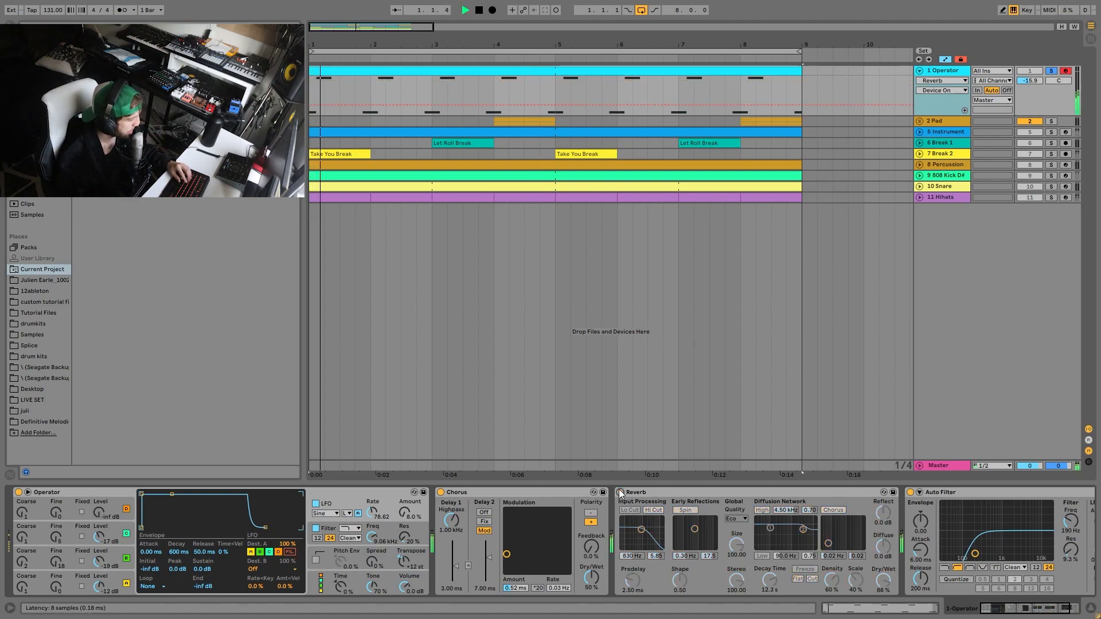
key("space")
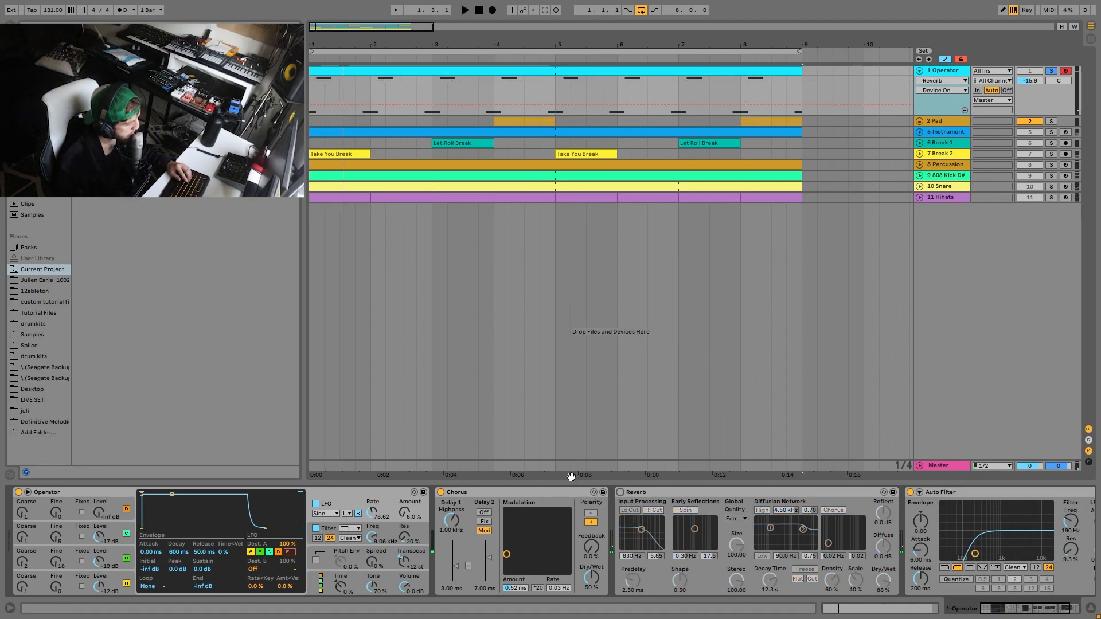
left_click(316, 503)
key("space")
left_click(316, 503)
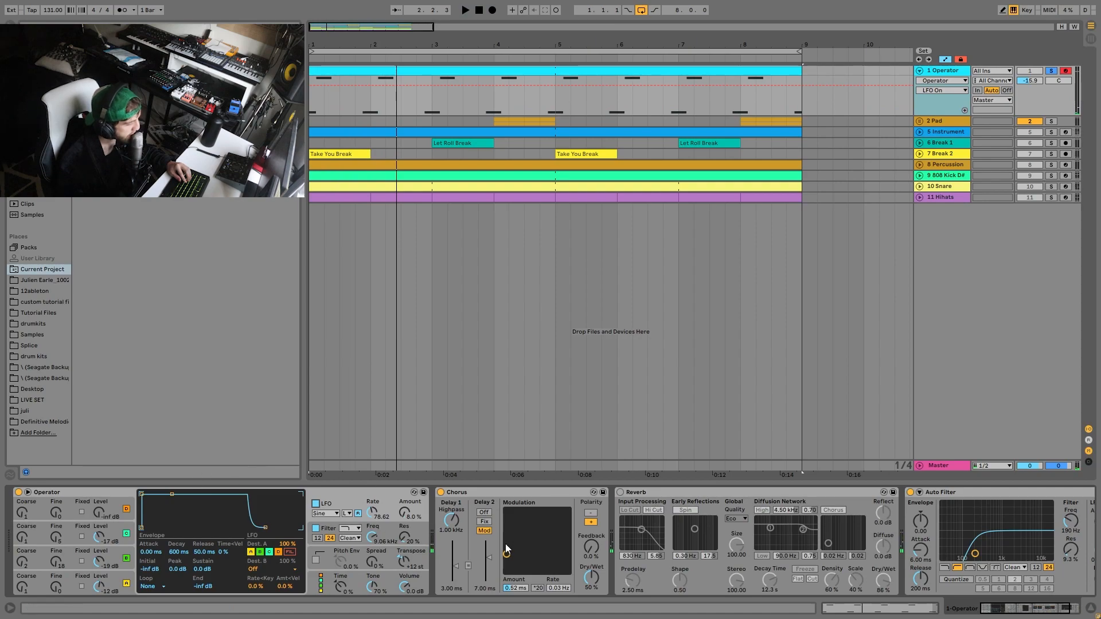
left_click(620, 492)
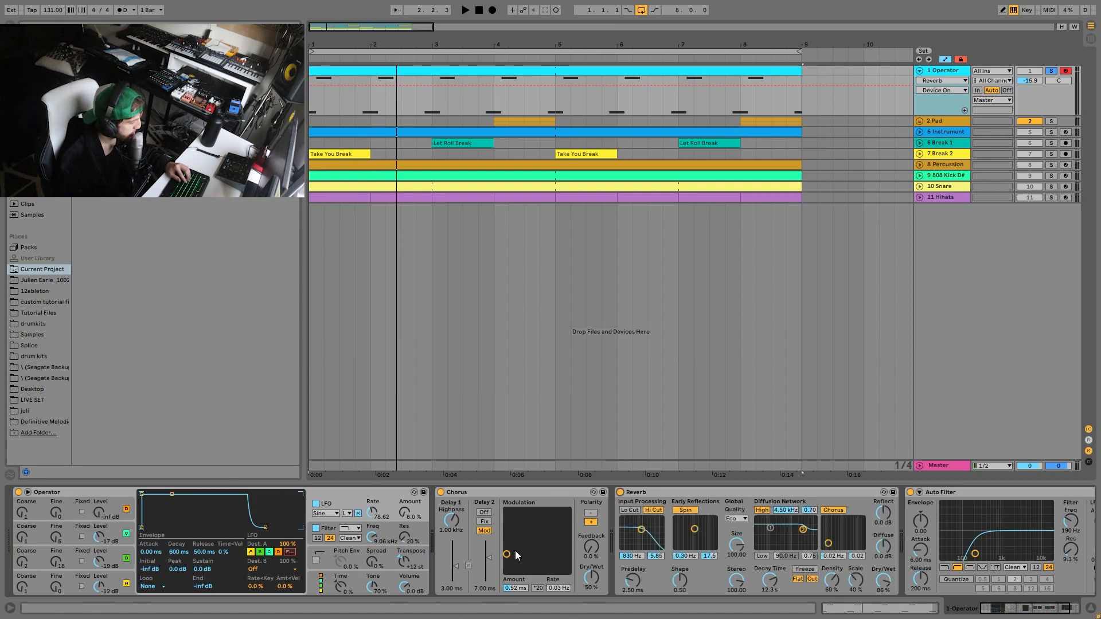
scroll(721, 532, "right", 3)
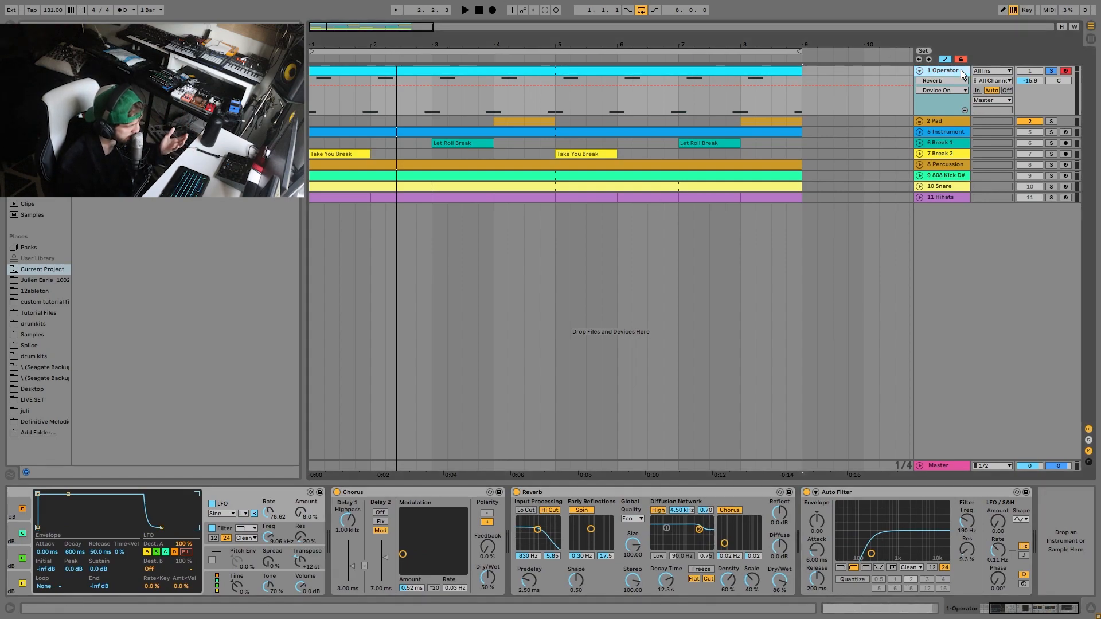
- Solo and unfold the Pad group, and play it from bar 4
left_click(1051, 121)
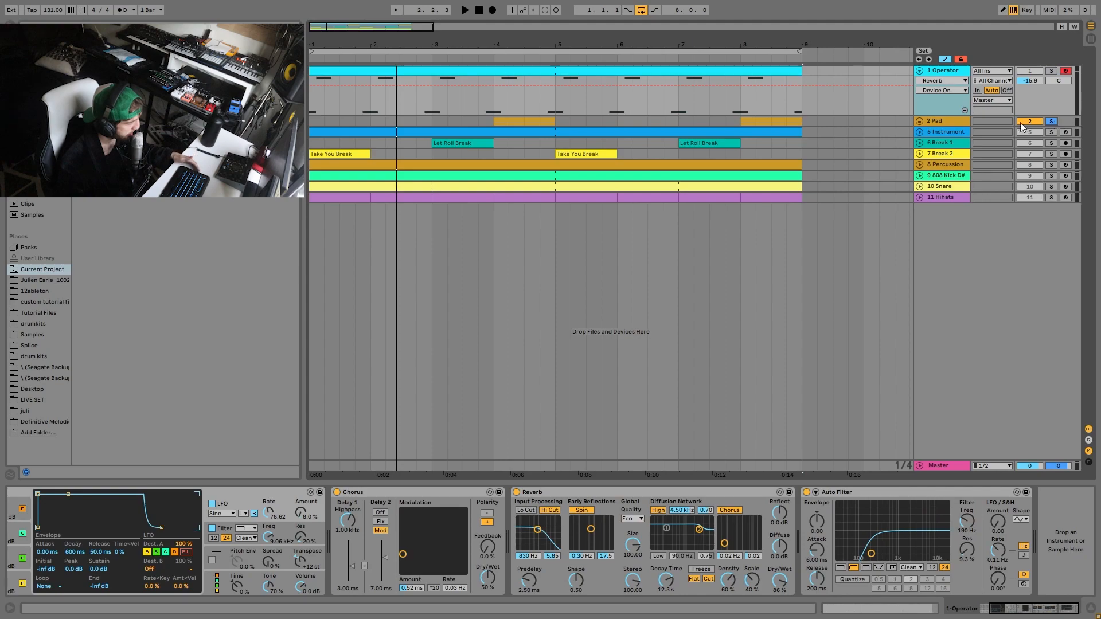
left_click(920, 121)
left_click(497, 146)
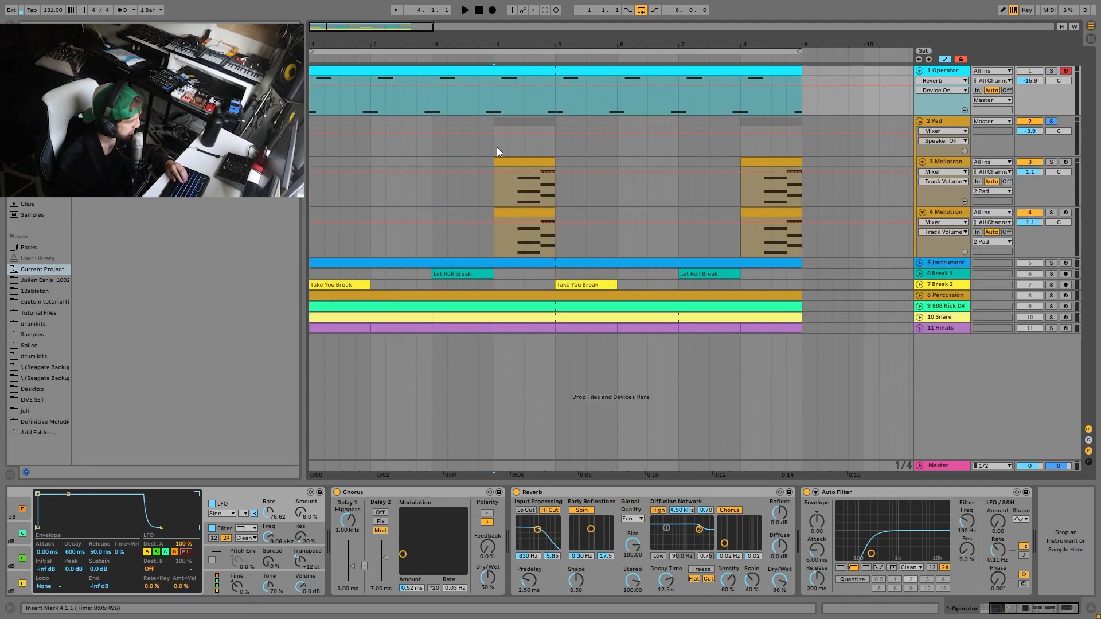
key("space")
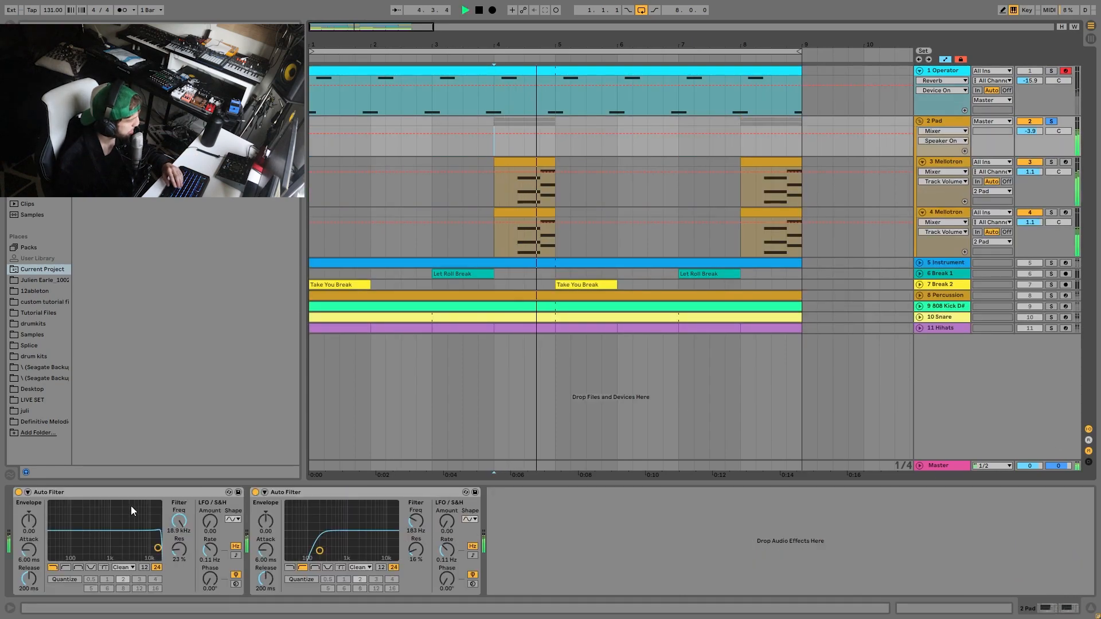
- Delete the first Auto Filter, the low-pass one, from the Pad group's device chain
left_click(133, 492)
key("Delete")
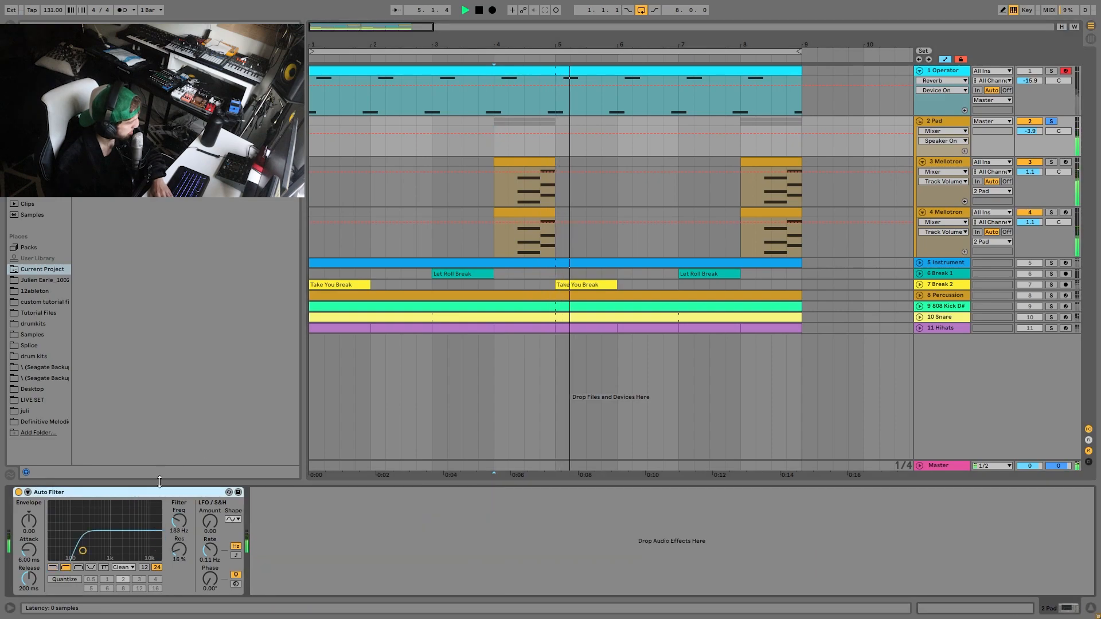
- Open the 3 Mellotron clip at bar 4 and select the chord notes starting at 1.4 to examine them
double_click(524, 162)
left_click_drag(900, 407, 911, 344)
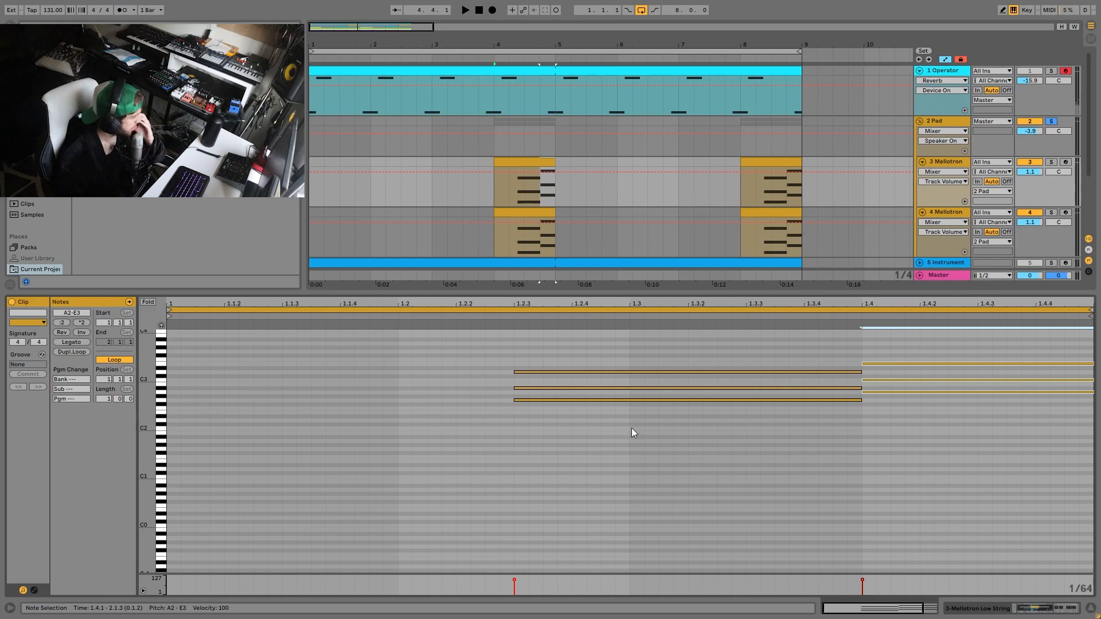
left_click_drag(746, 485, 751, 315)
left_click_drag(888, 446, 904, 338)
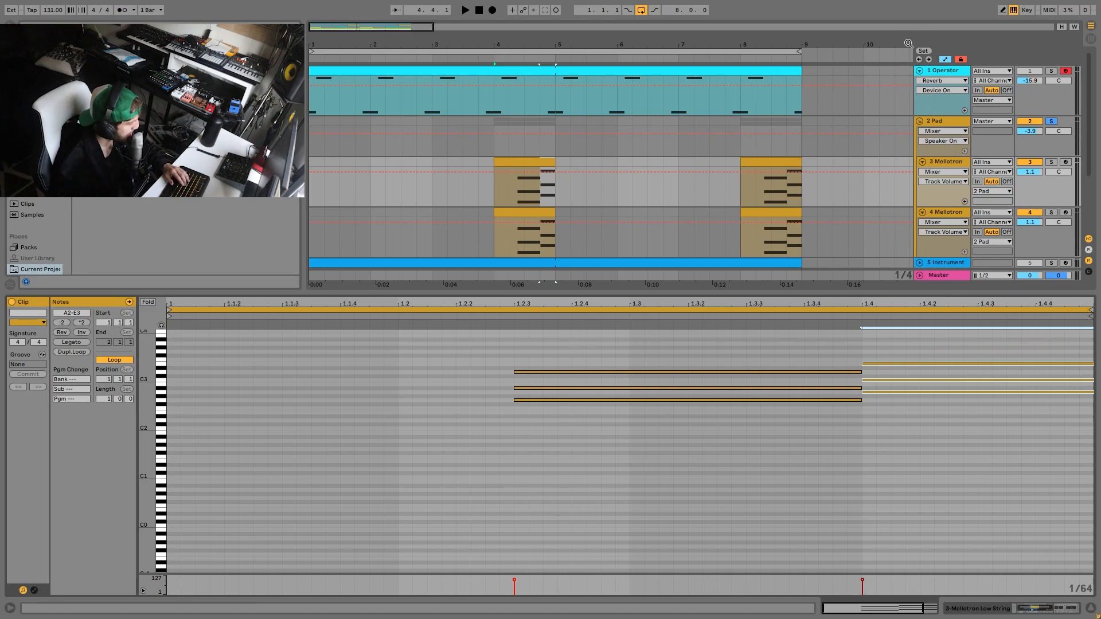
left_click_drag(796, 452, 786, 196)
left_click_drag(962, 493, 945, 253)
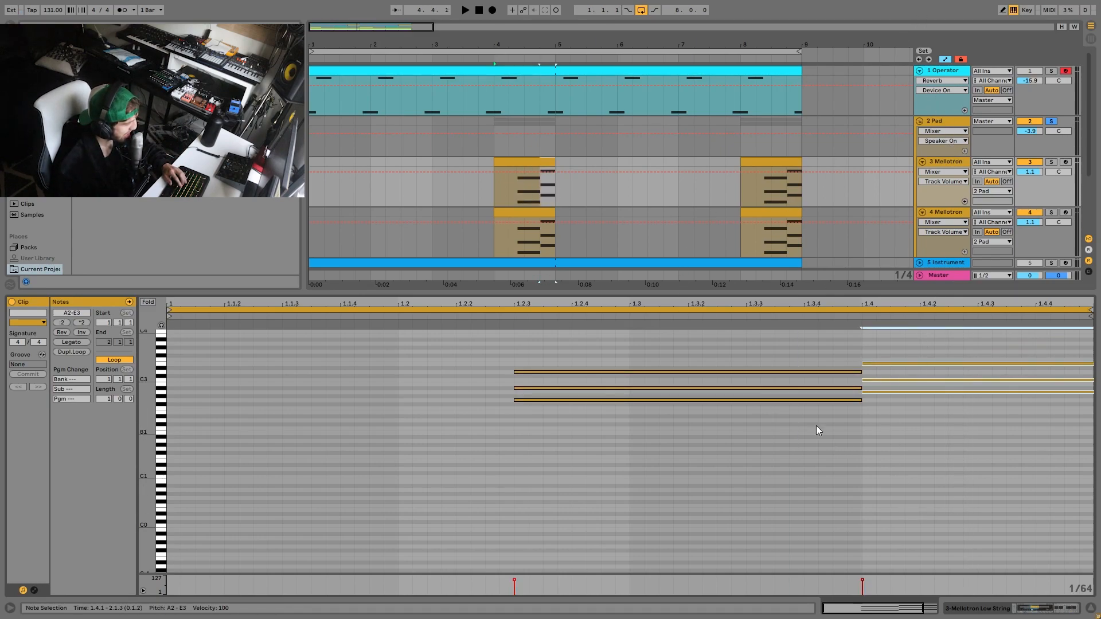
- Solo the 3 Mellotron track within the Pad group and clear the note selection in its clip
left_click(1052, 161)
left_click(844, 381)
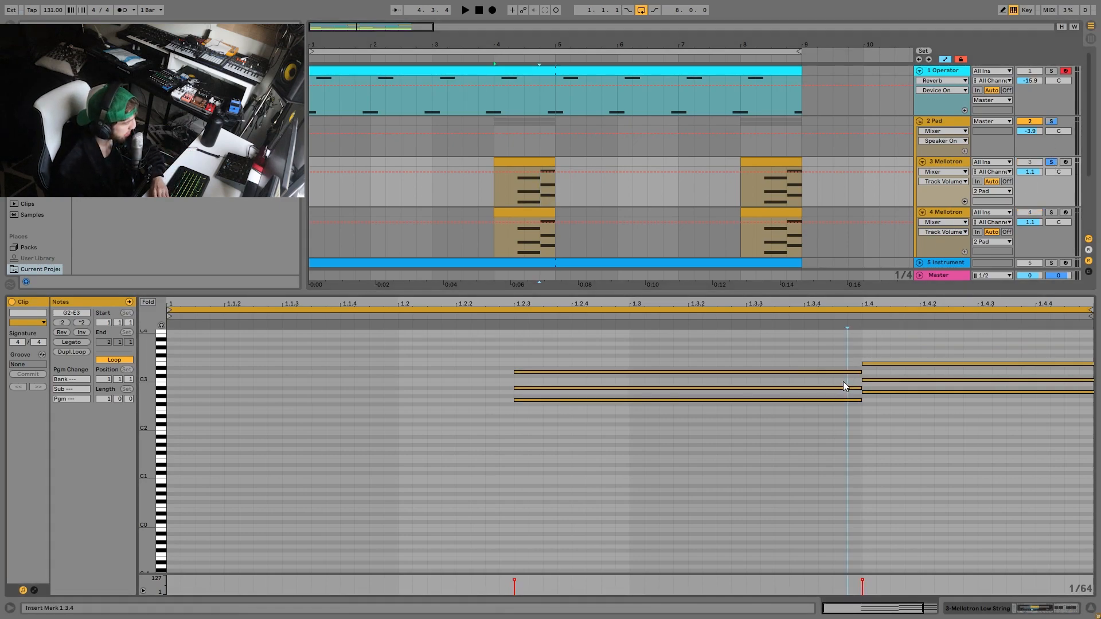
- Try the first chord in the 3 Mellotron clip with its middle note raised to B2, then restore A#2, playing both versions
left_click(844, 387)
key("Up")
key("space")
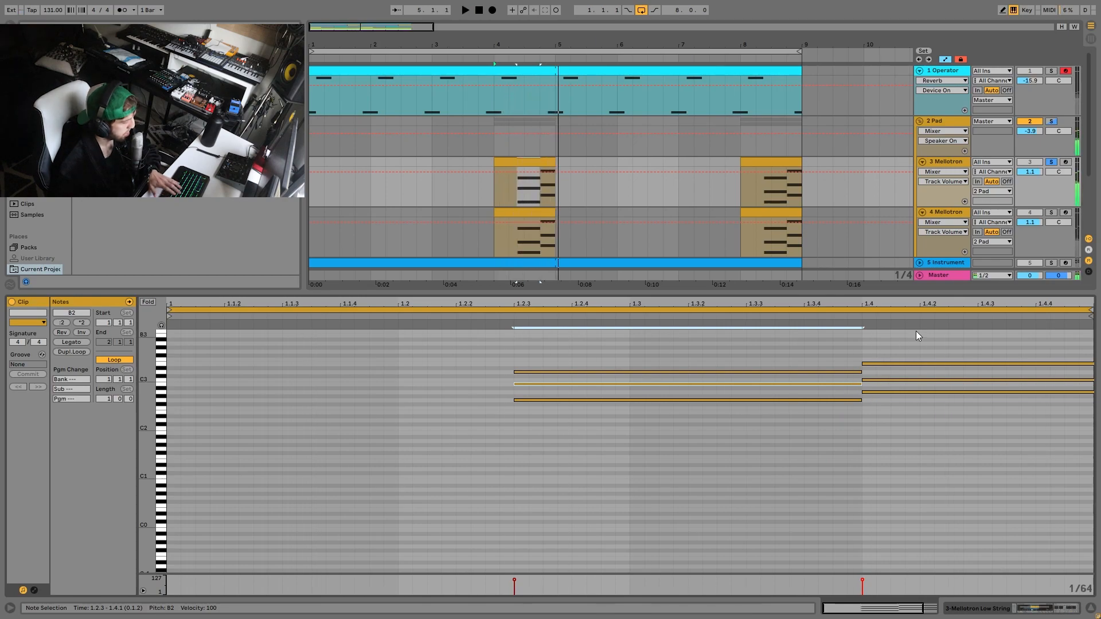
key("Down")
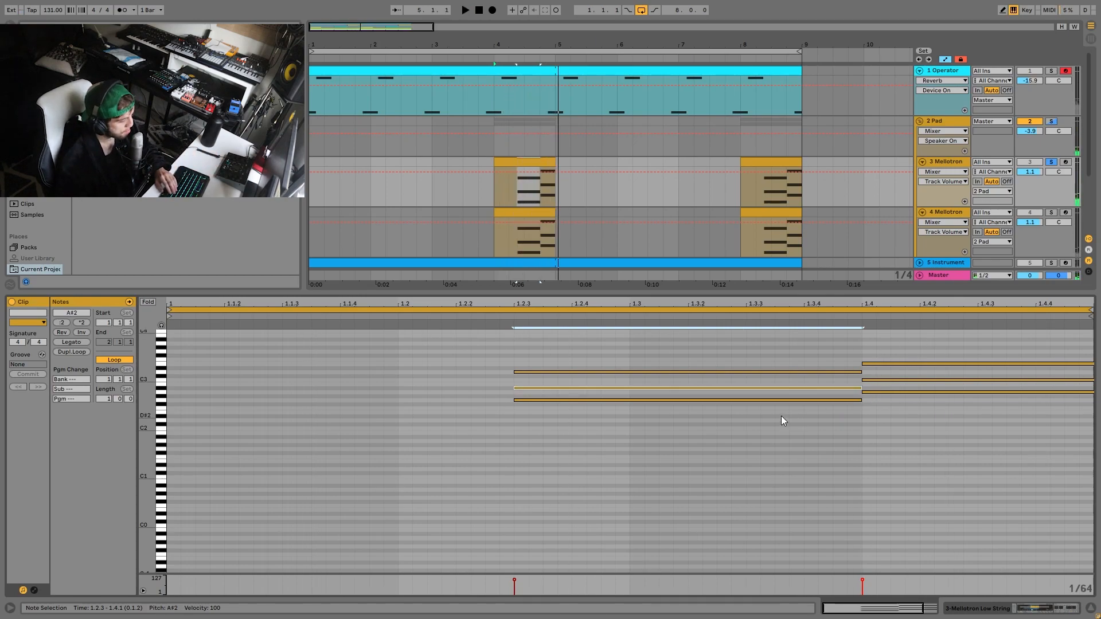
key("space")
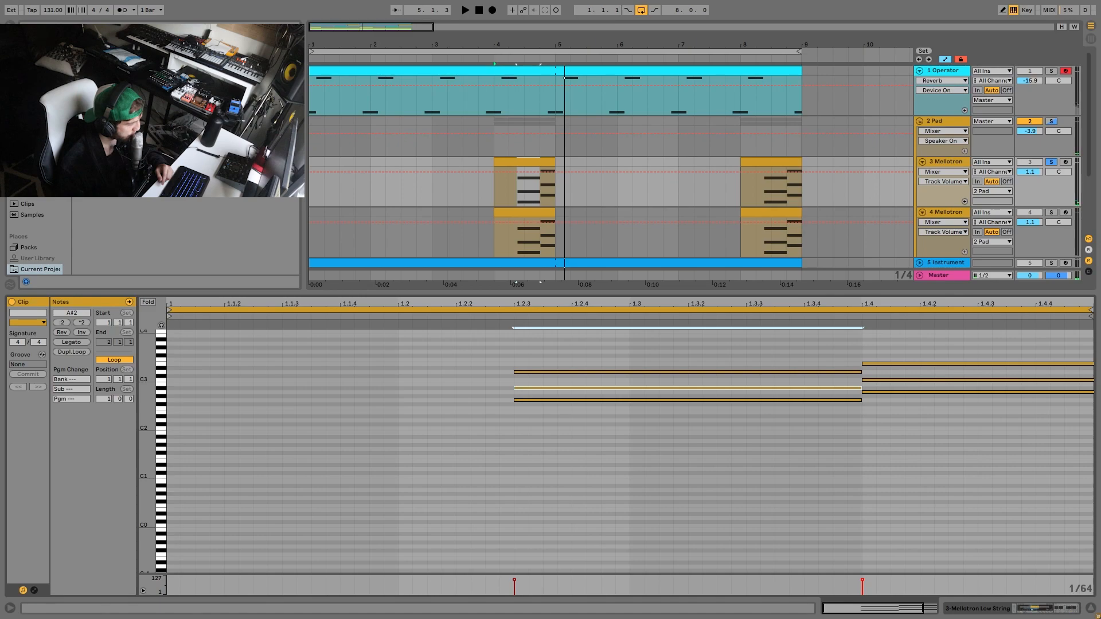
- Compare the 3 Mellotron and 4 Mellotron devices, then solo the 4 Mellotron track and play it
left_click(953, 163)
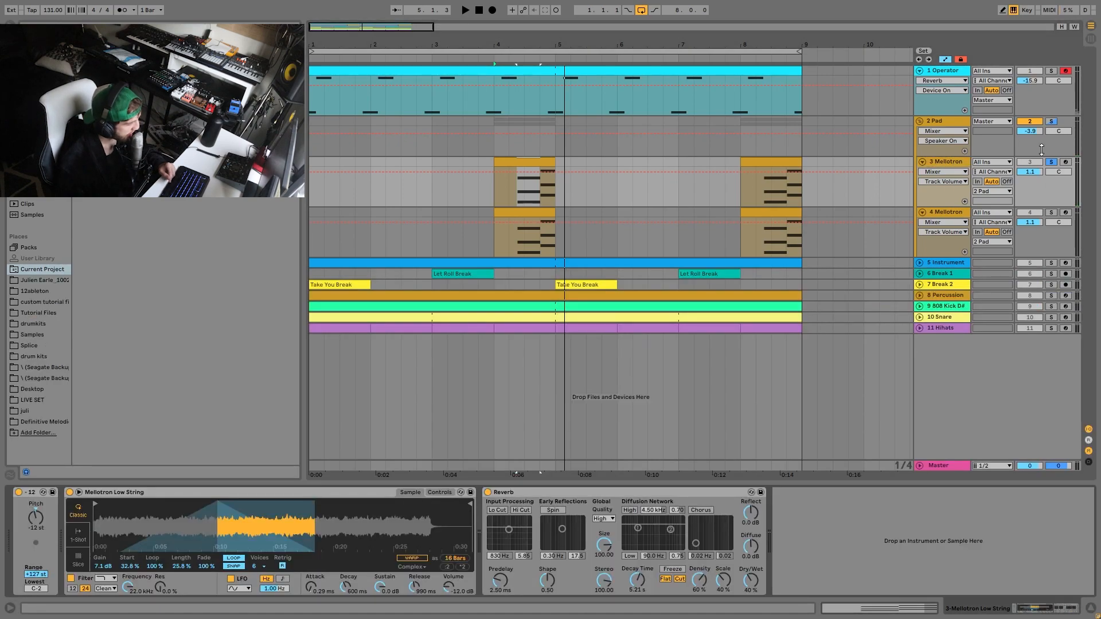
left_click(1052, 121)
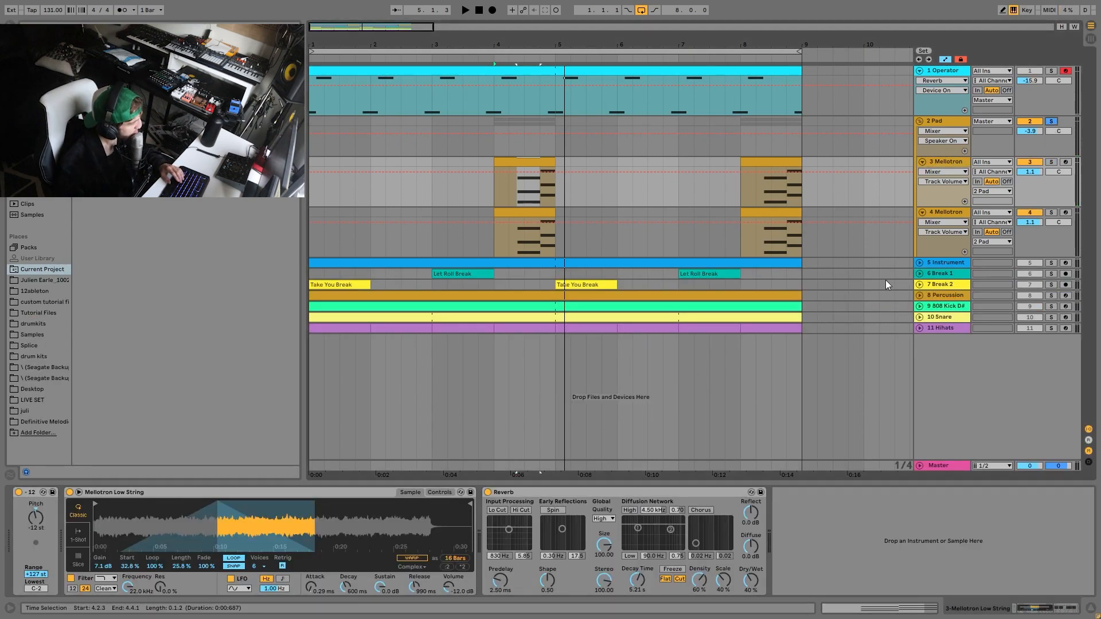
left_click(945, 211)
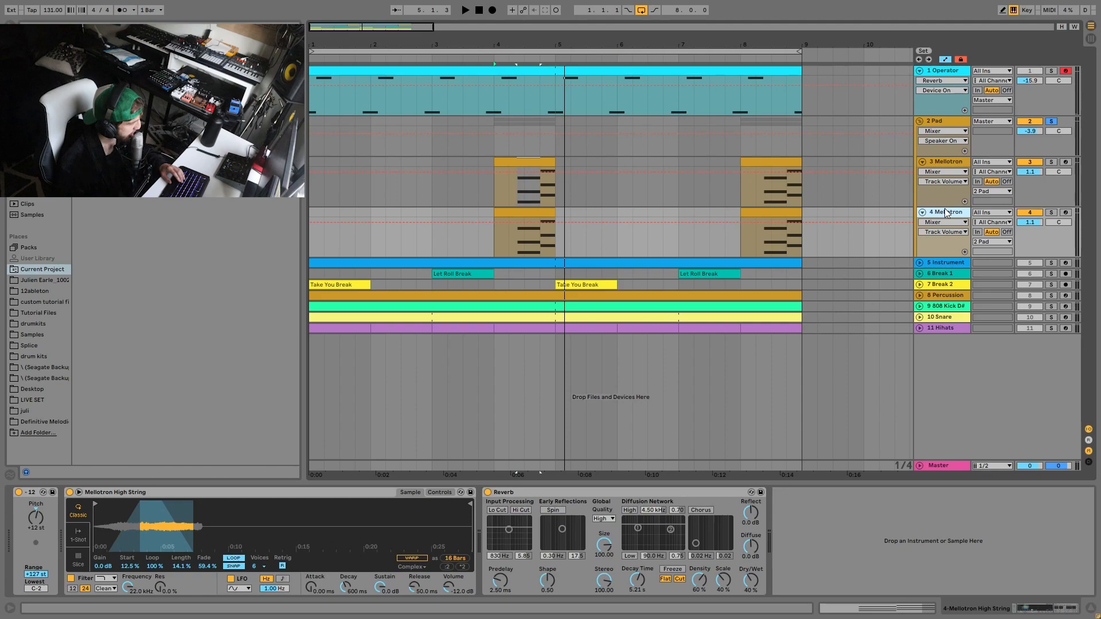
left_click(1052, 214, "ctrl")
key("space")
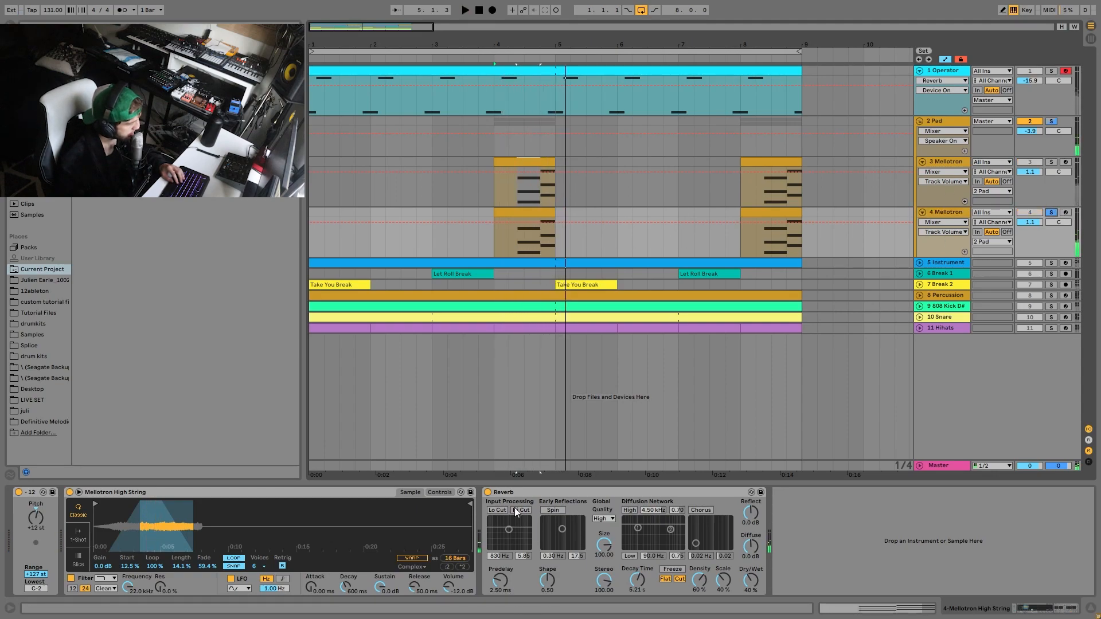
key("space")
key("space")
- Solo the 3 Mellotron track, show its devices and play it from bar 4
left_click(1051, 162)
left_click(952, 163)
key("space")
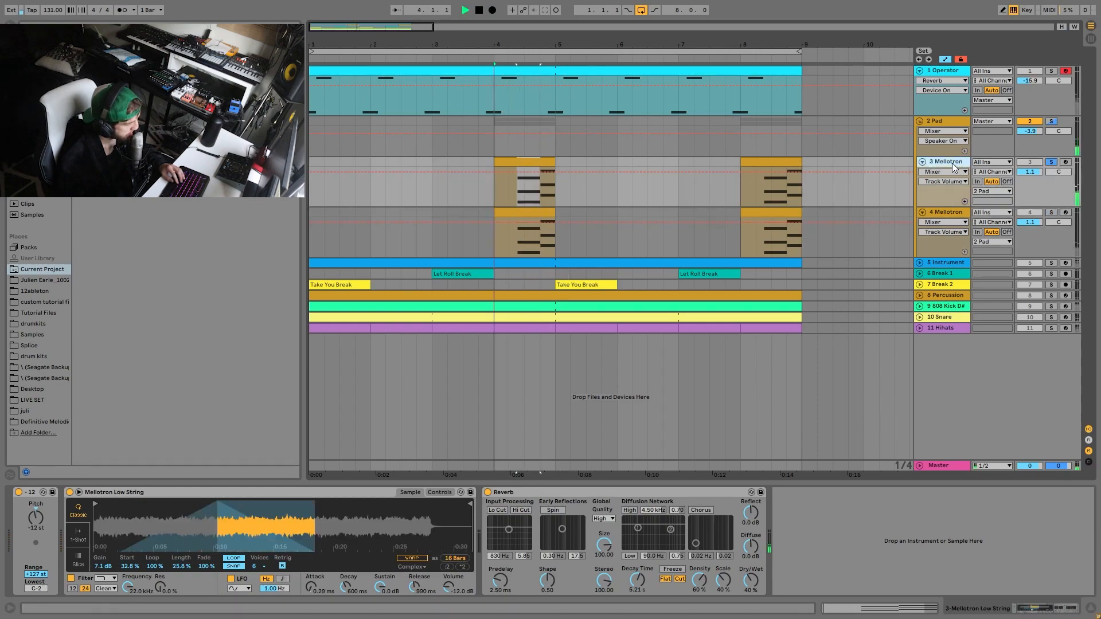
key("space")
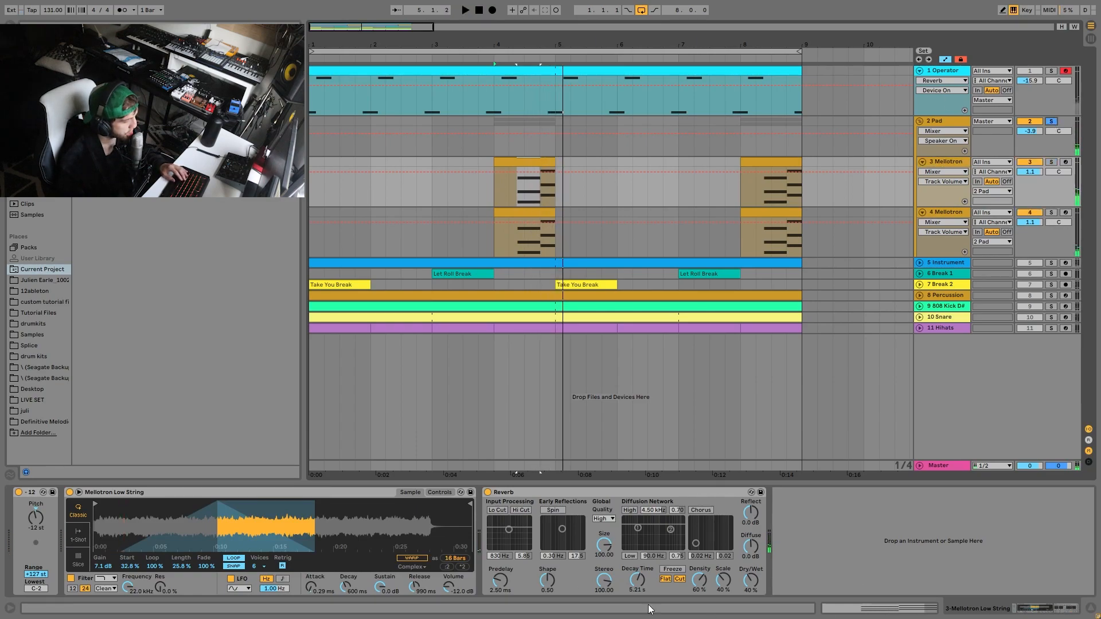
- Play both Mellotron layers through the soloed Pad group and examine the group's remaining Auto Filter
left_click(963, 222)
key("space")
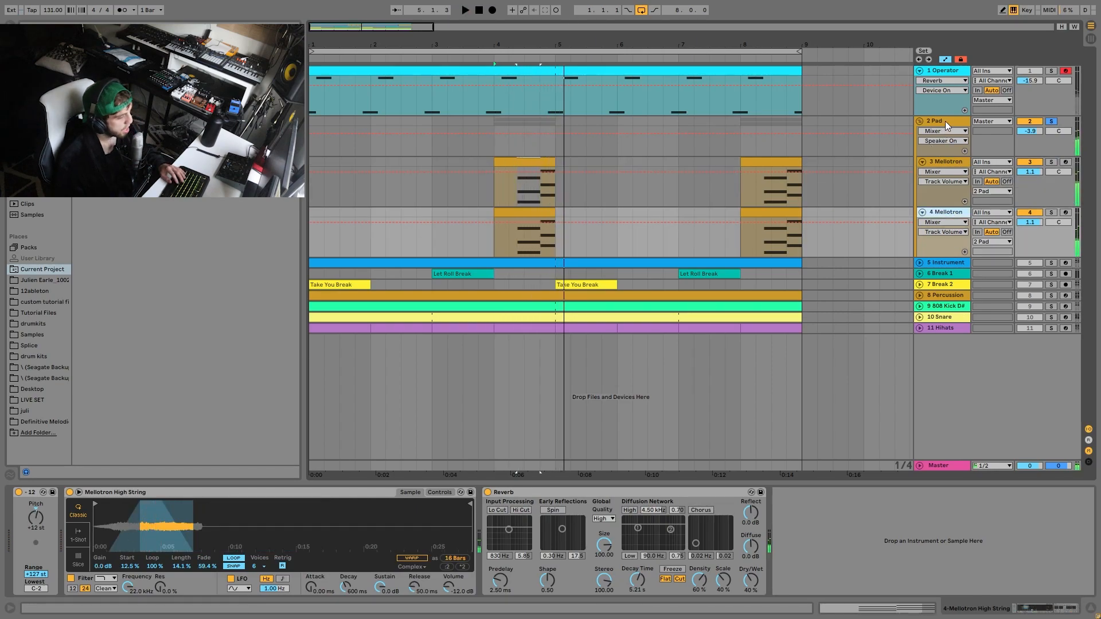
left_click(945, 121)
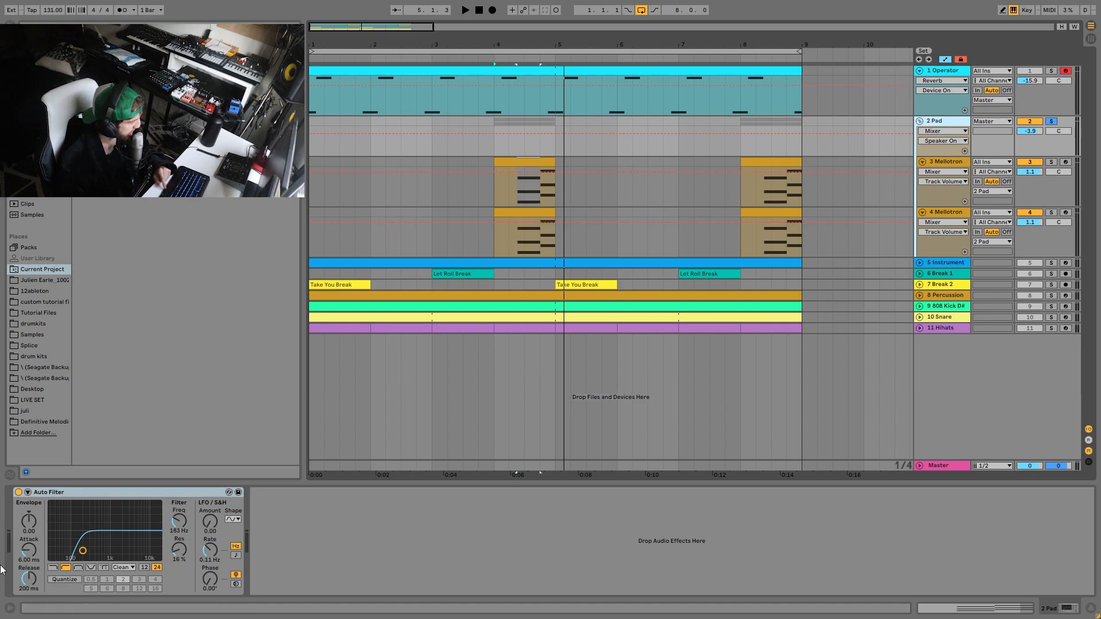
key("space")
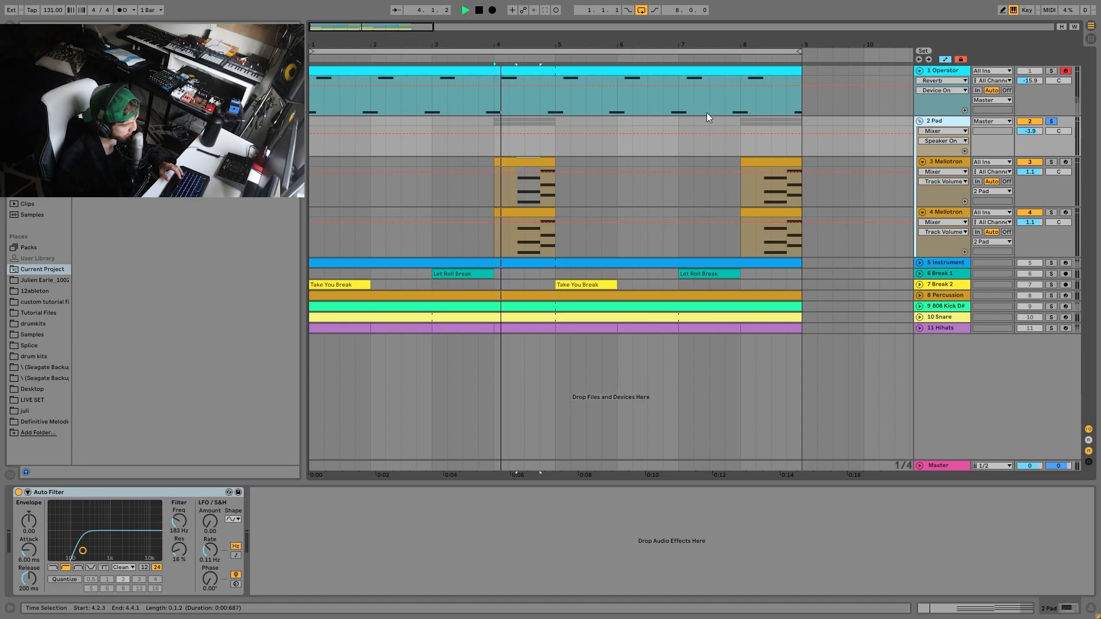
- Solo and unfold the 5 Instrument track, open its MIDI clip and listen to the bassline
left_click(1054, 265)
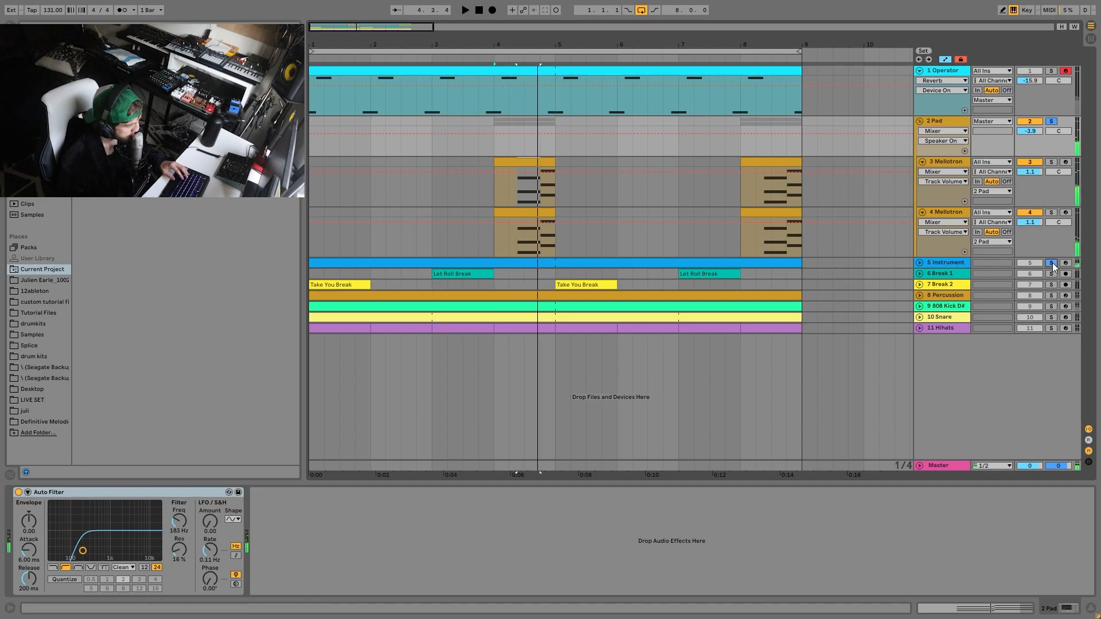
key("space")
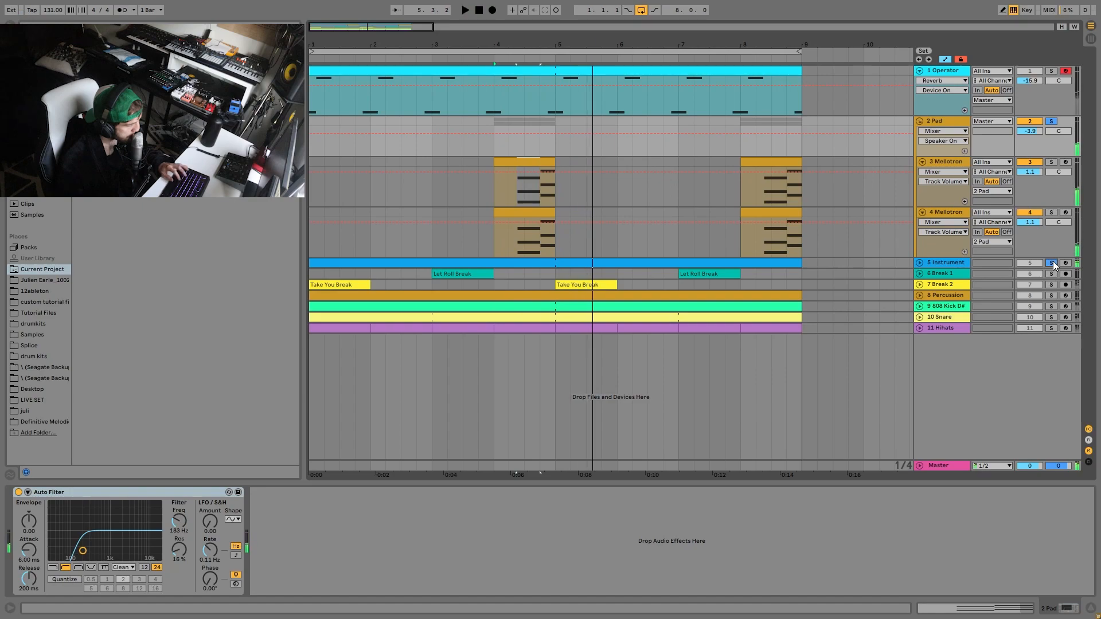
left_click(1053, 264)
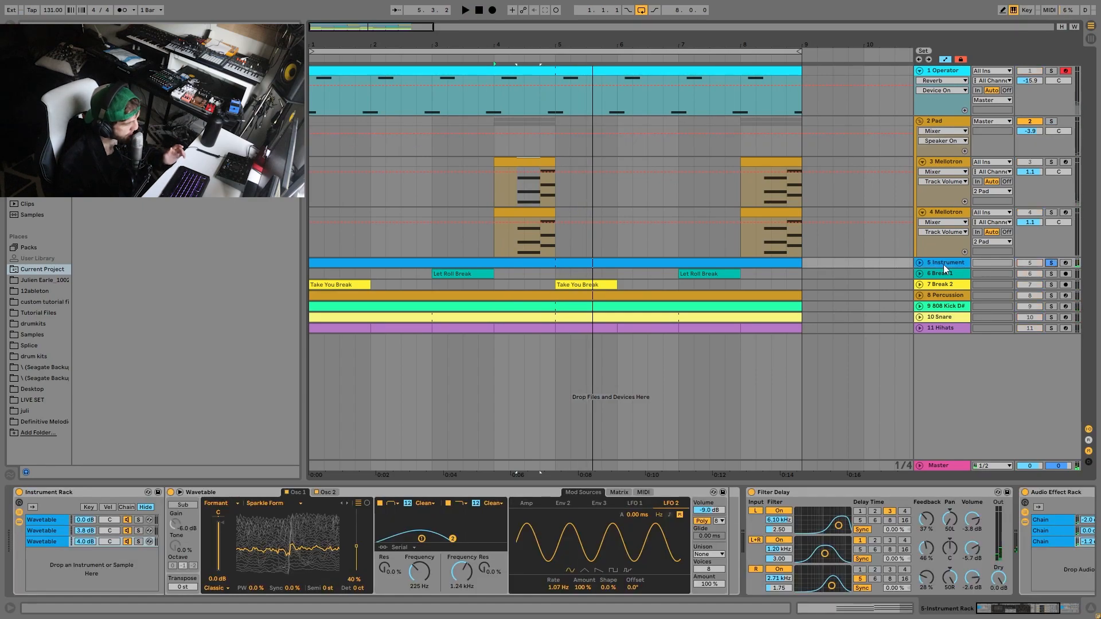
left_click(920, 262)
double_click(525, 248)
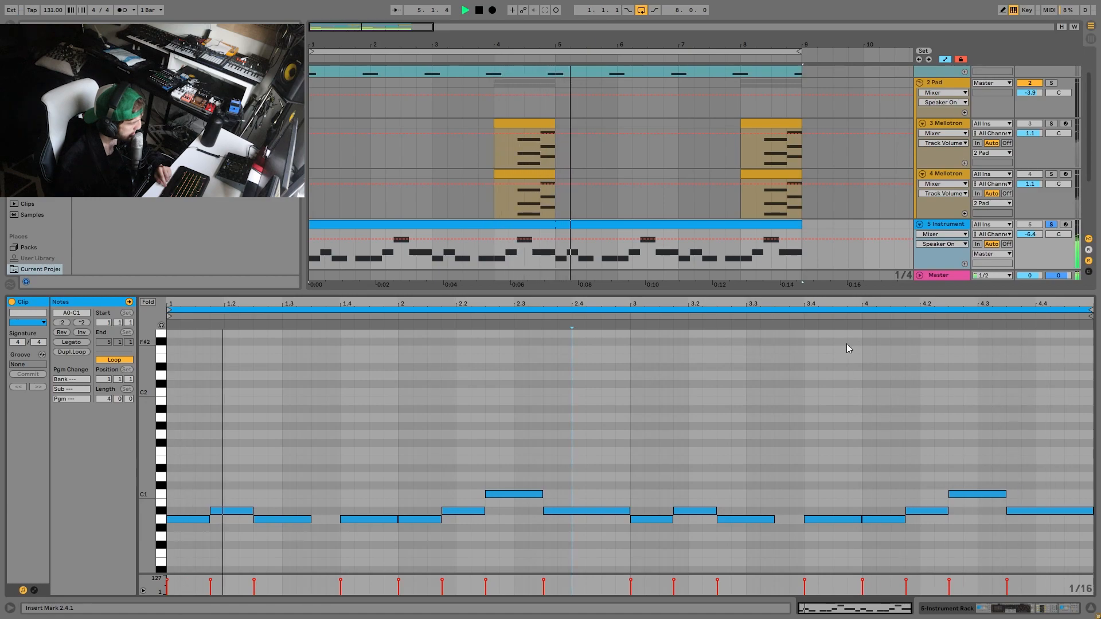
key("space")
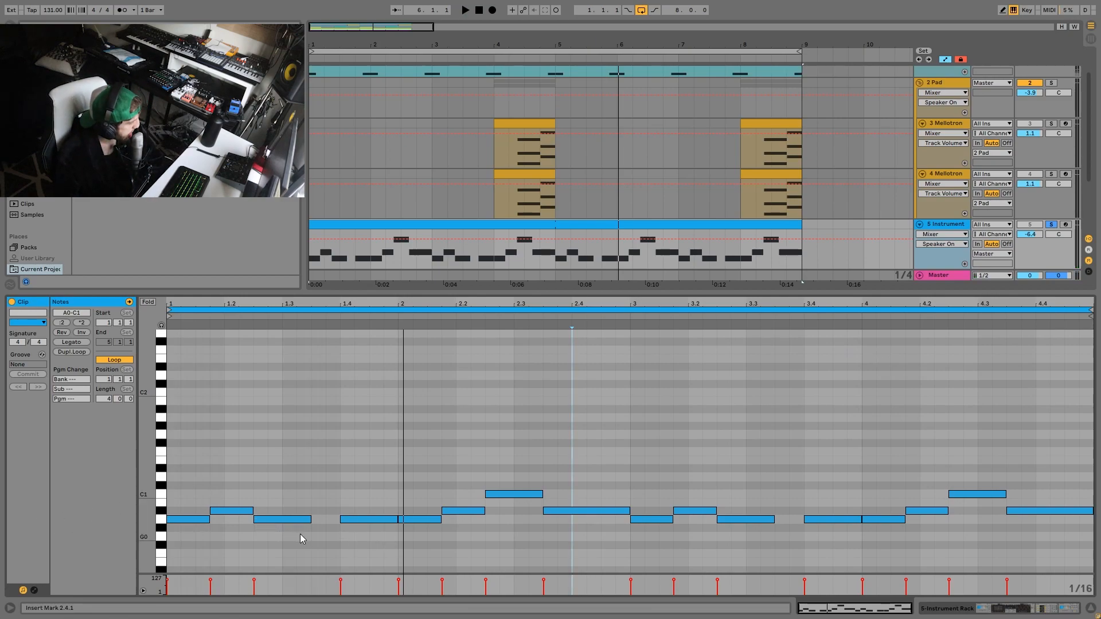
- Turn on the metronome and play the soloed 5 Instrument bassline from bar 1, with its opening notes enlarged
left_click(1052, 225)
left_click(124, 10)
key("space")
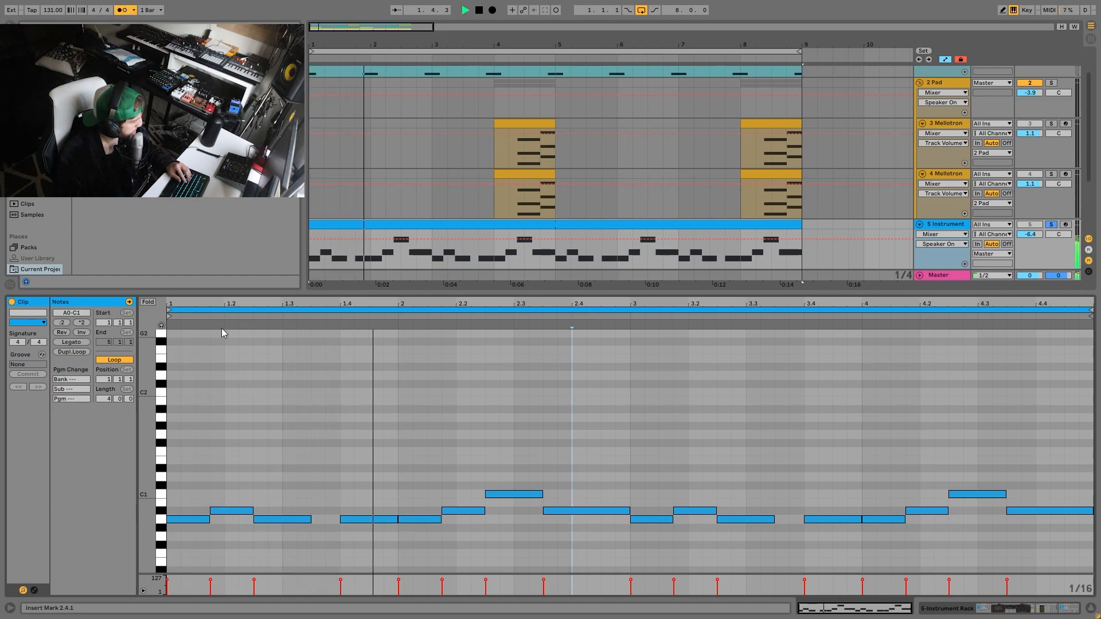
mouse_move(190, 304)
left_mouse_down()
mouse_move(212, 329)
mouse_move(197, 314)
left_mouse_up()
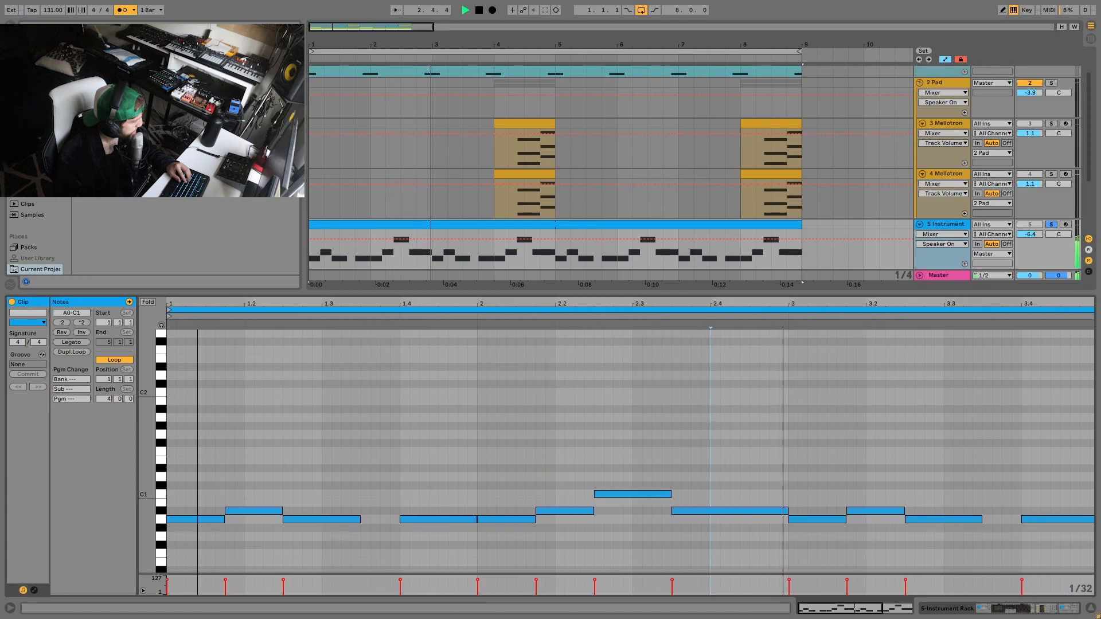
key("space")
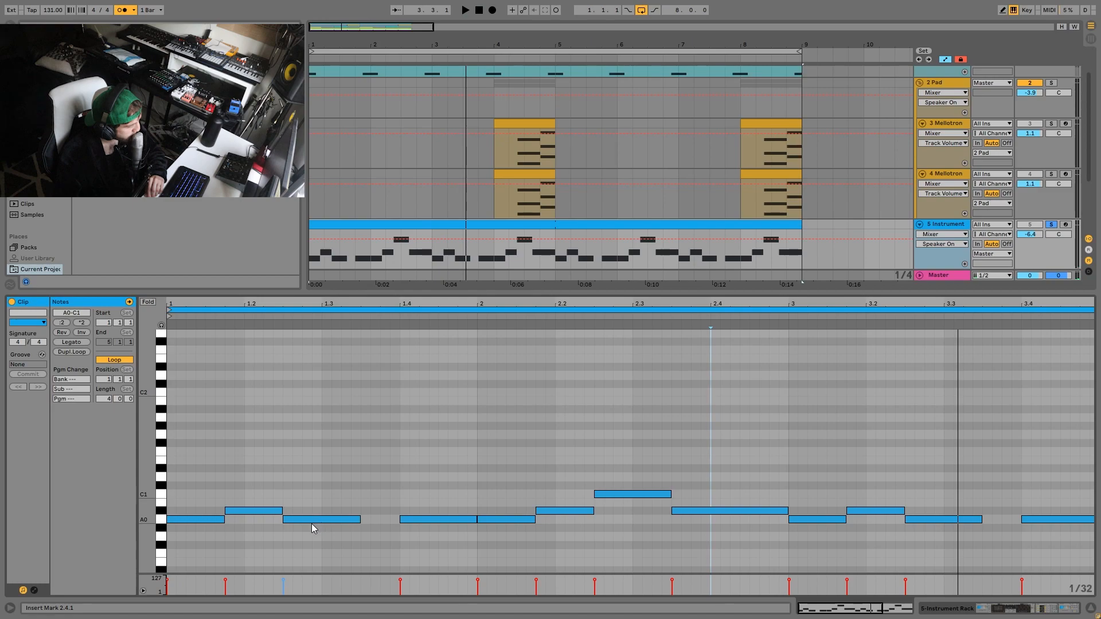
- Select the A#0 note at 1.1.4 and replay the bassline's opening against the metronome
key("space")
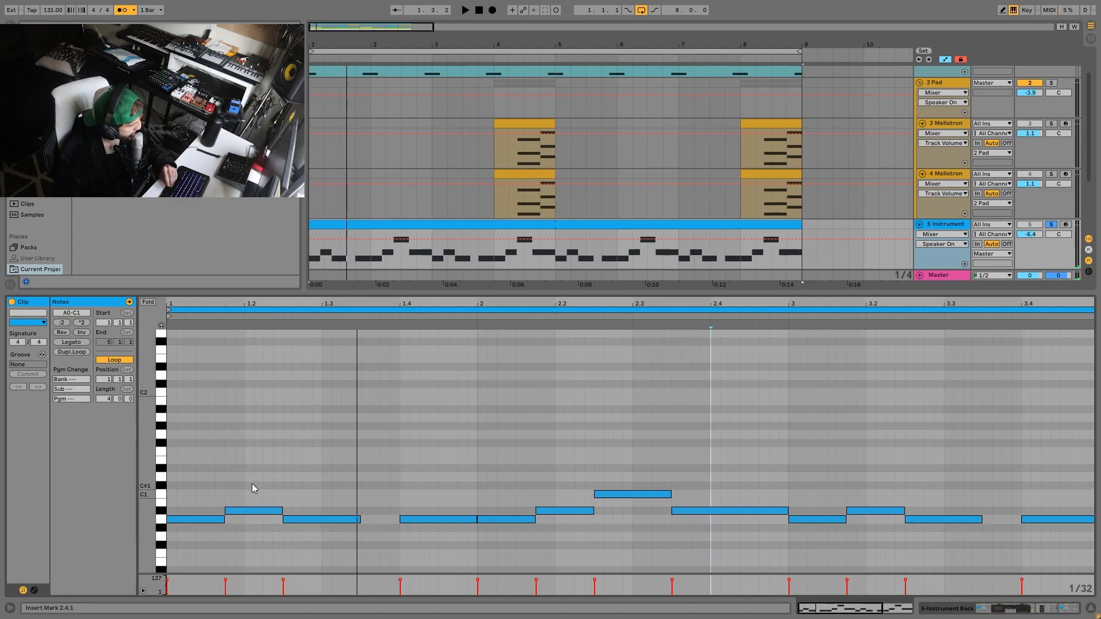
left_click(248, 510)
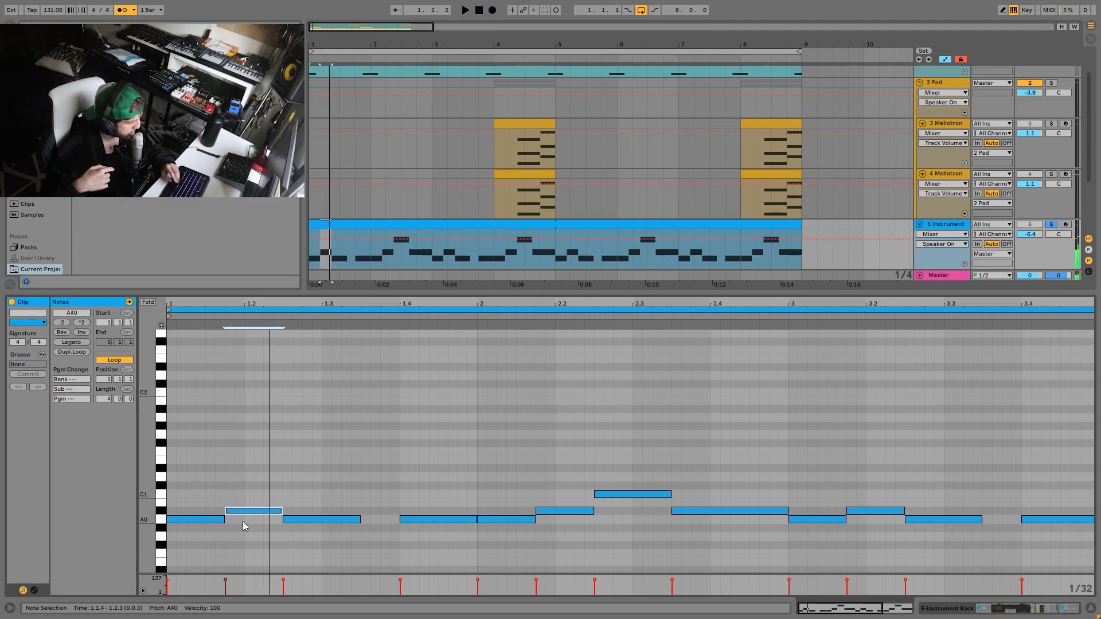
key("space")
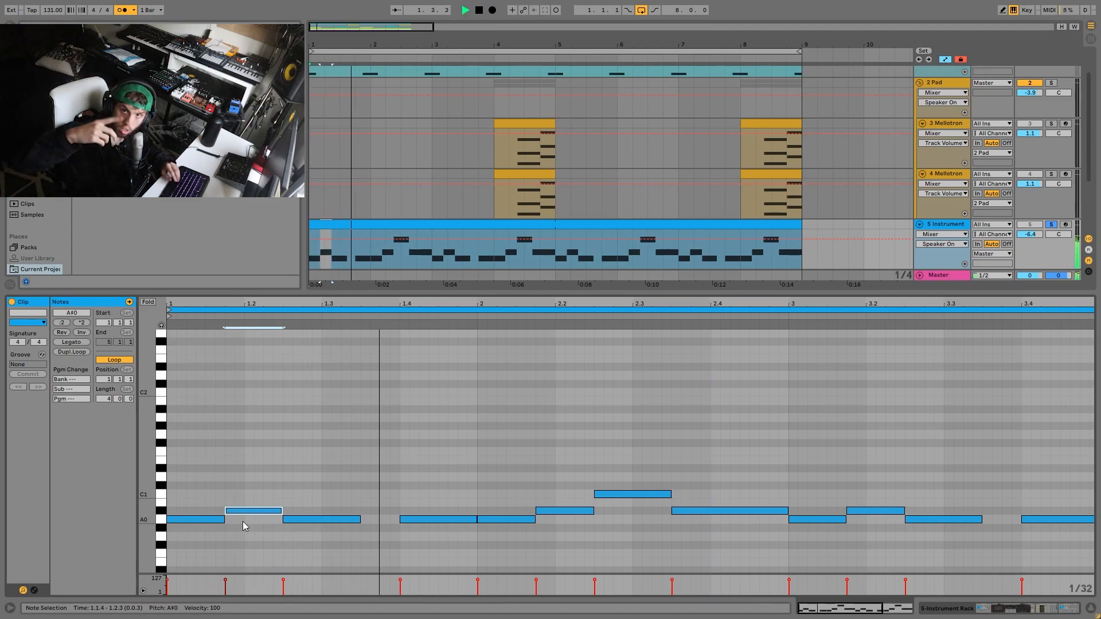
key("space")
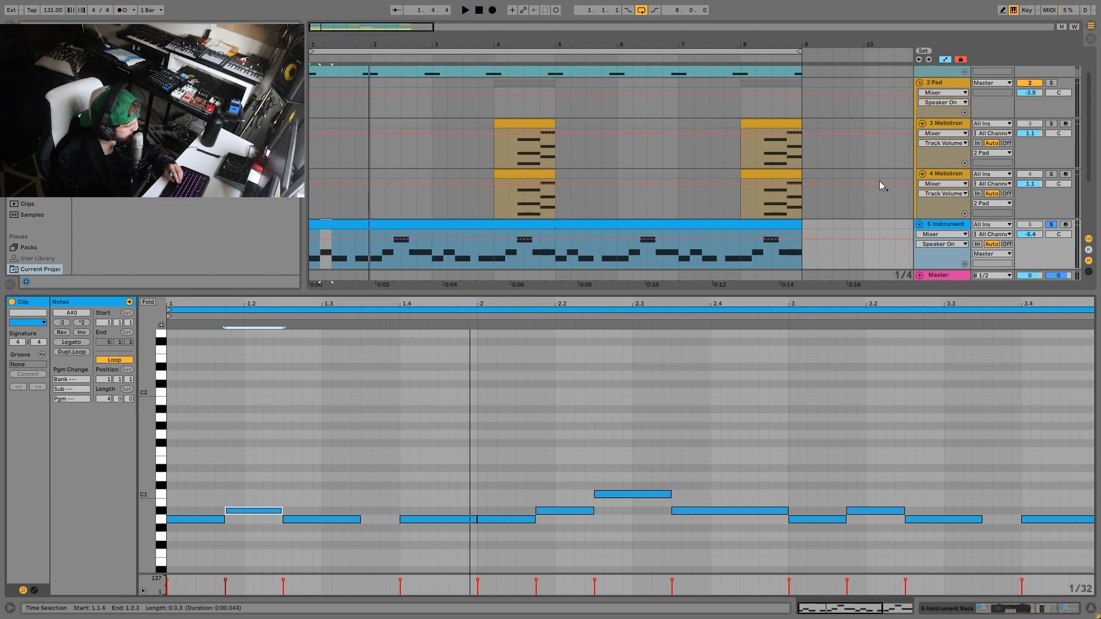
- Show the 5 Instrument track's devices, unsolo the track and play the full arrangement from bar 1
left_click(941, 227)
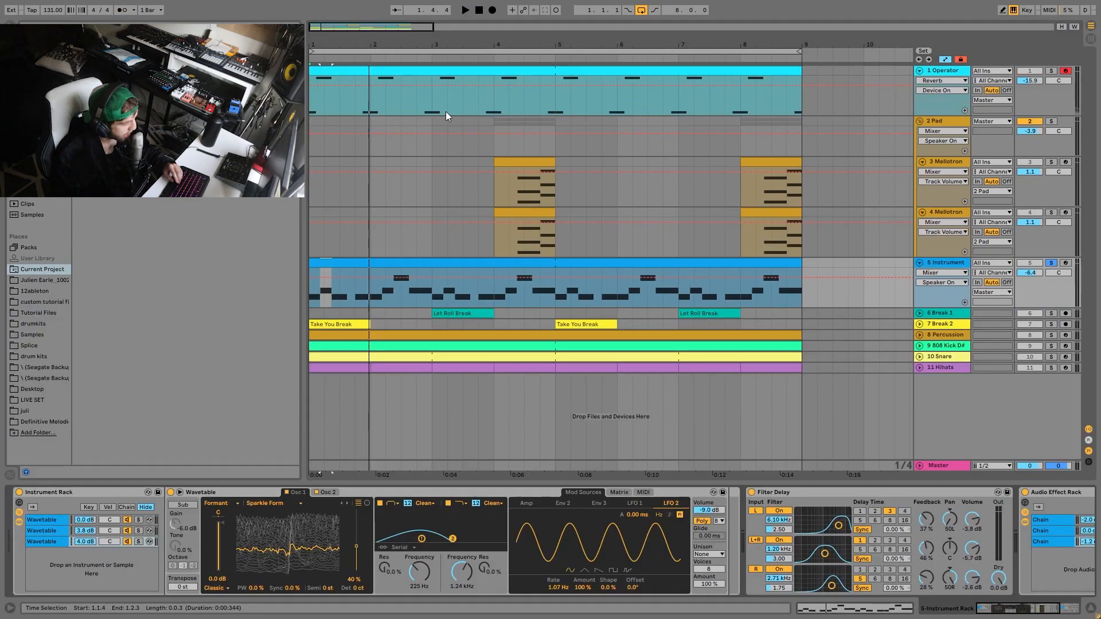
left_click(458, 263)
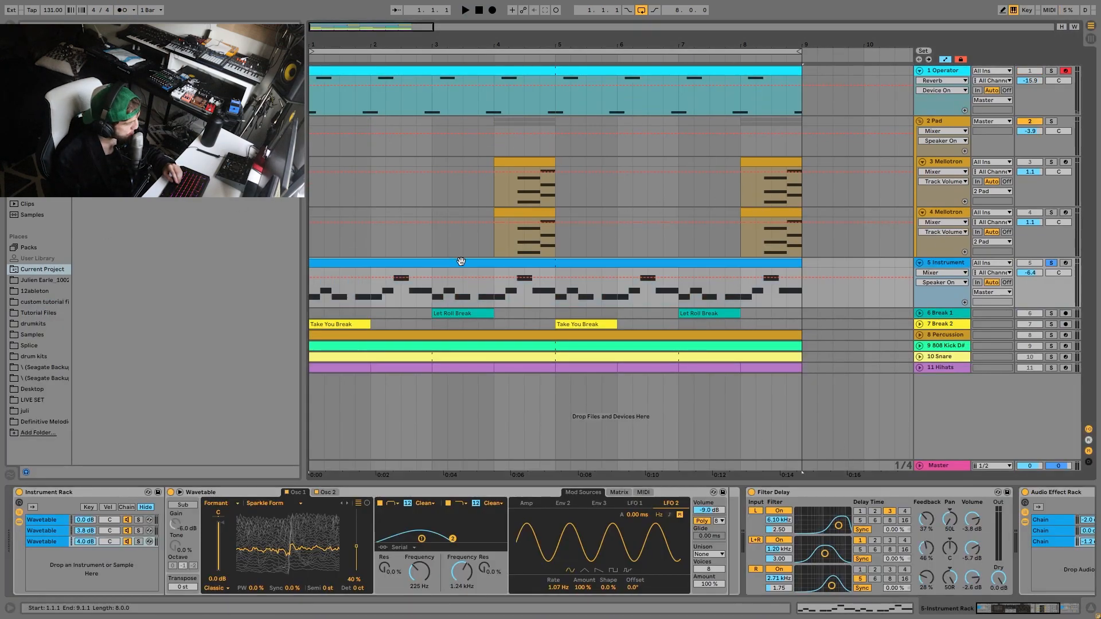
left_click(1052, 264)
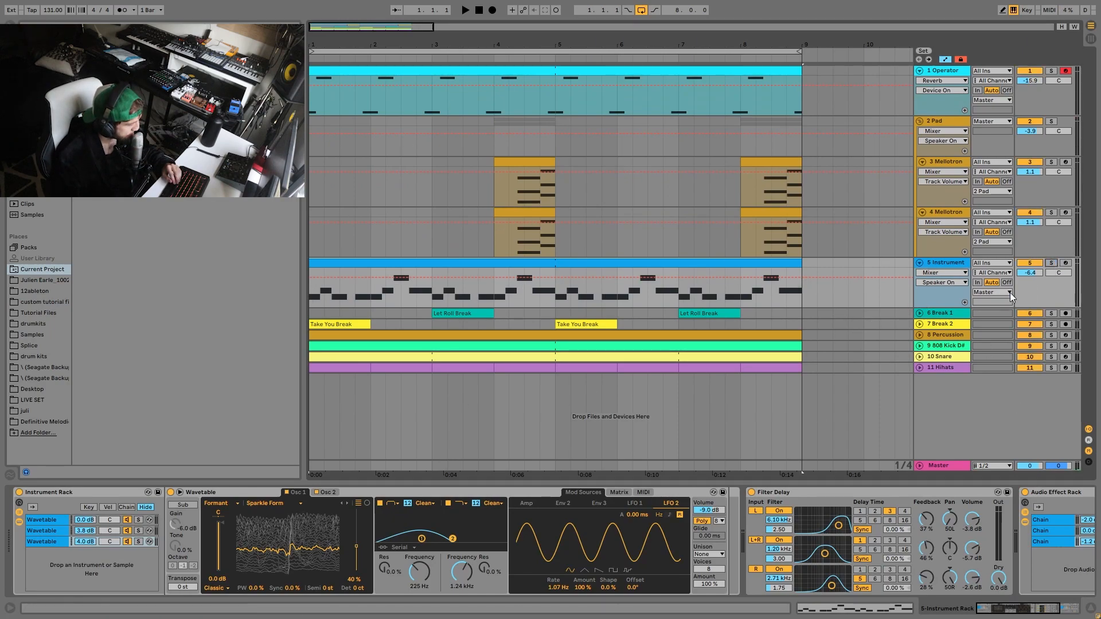
key("space")
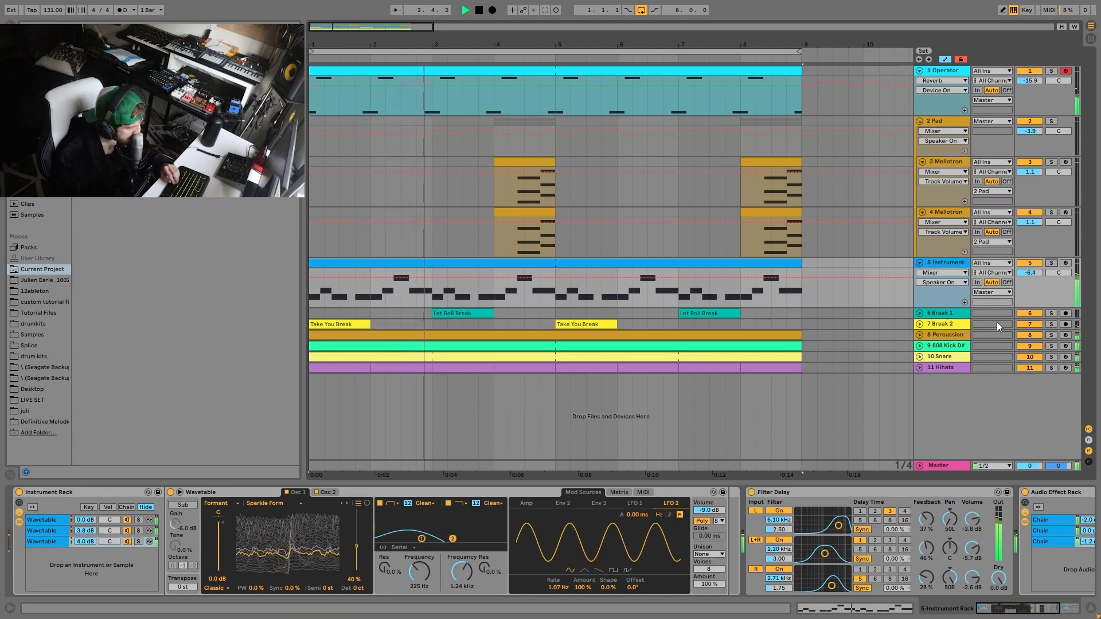
key("space")
- Solo the 5 Instrument track and the first Wavetable chain in its Instrument Rack, and play it from bar 1
left_click(1048, 263)
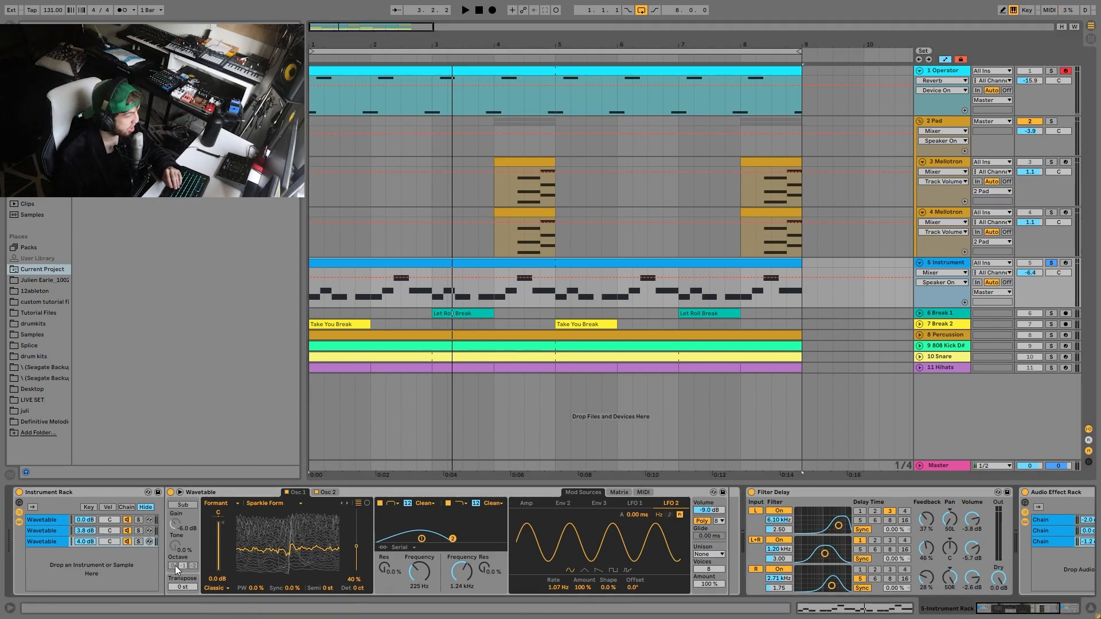
left_click(138, 520)
key("space")
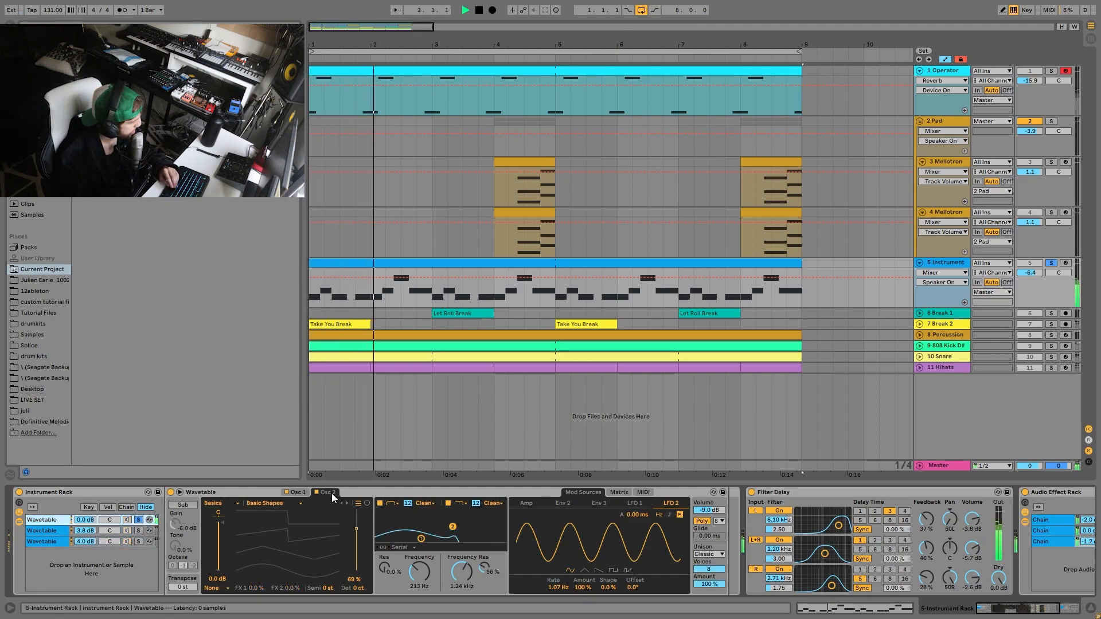
- Examine the first Wavetable's two oscillators, modulation matrix and LFO 1 settings while auditioning the sound
left_click(296, 493)
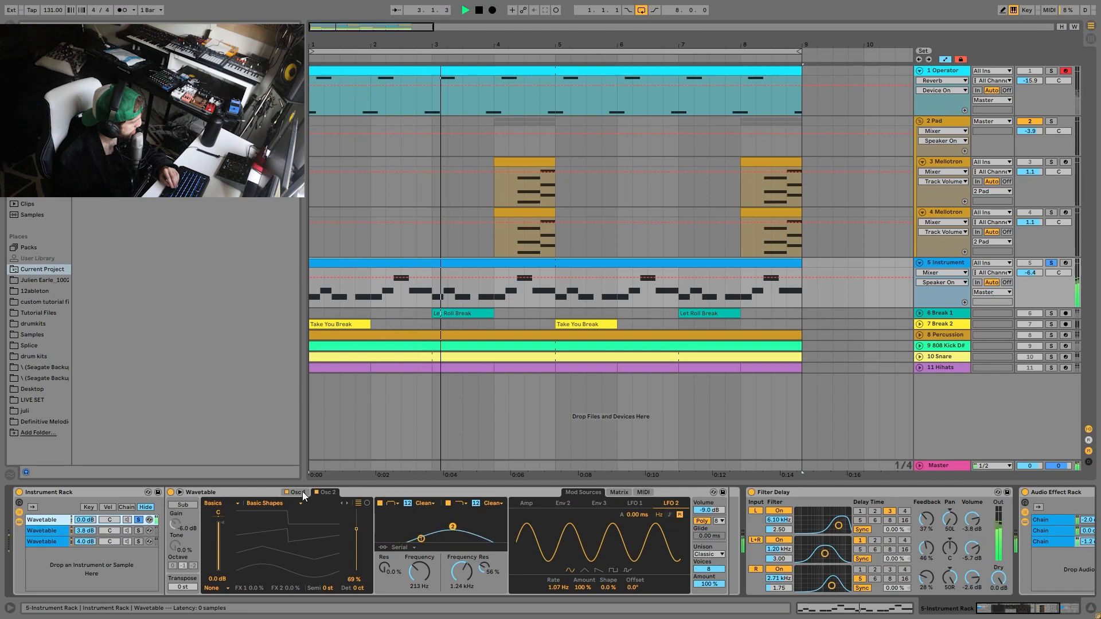
left_click(331, 493)
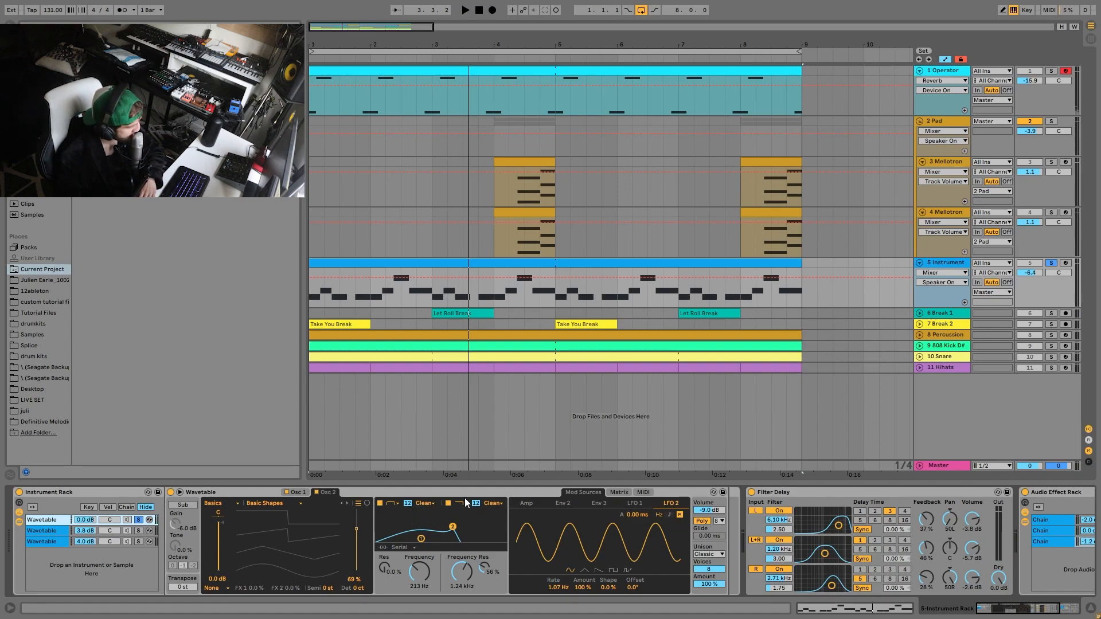
key("space")
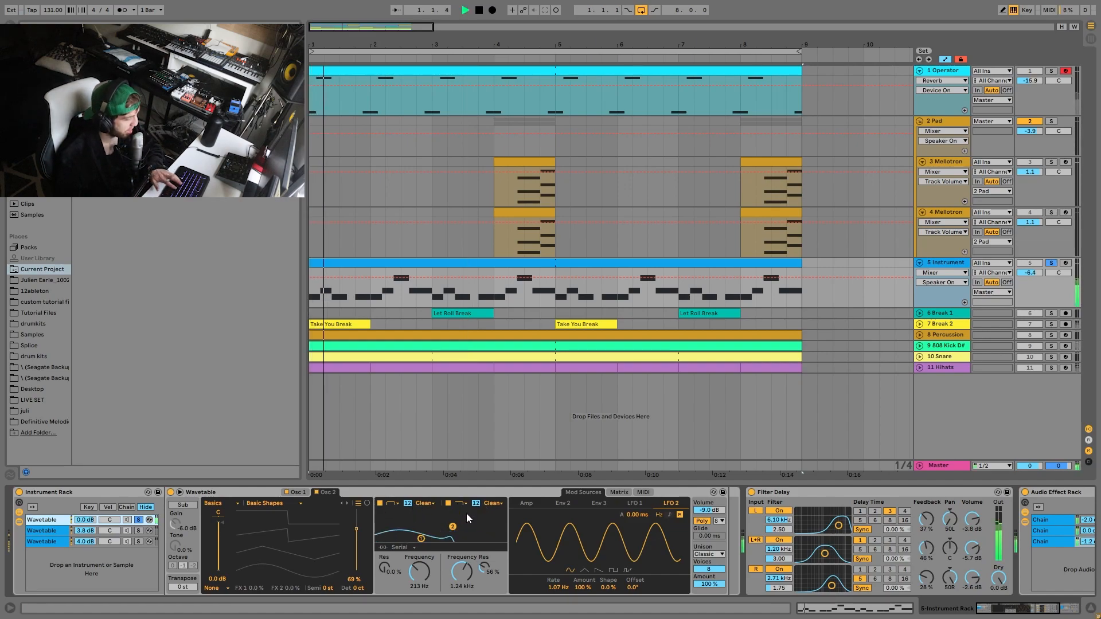
left_click(614, 494)
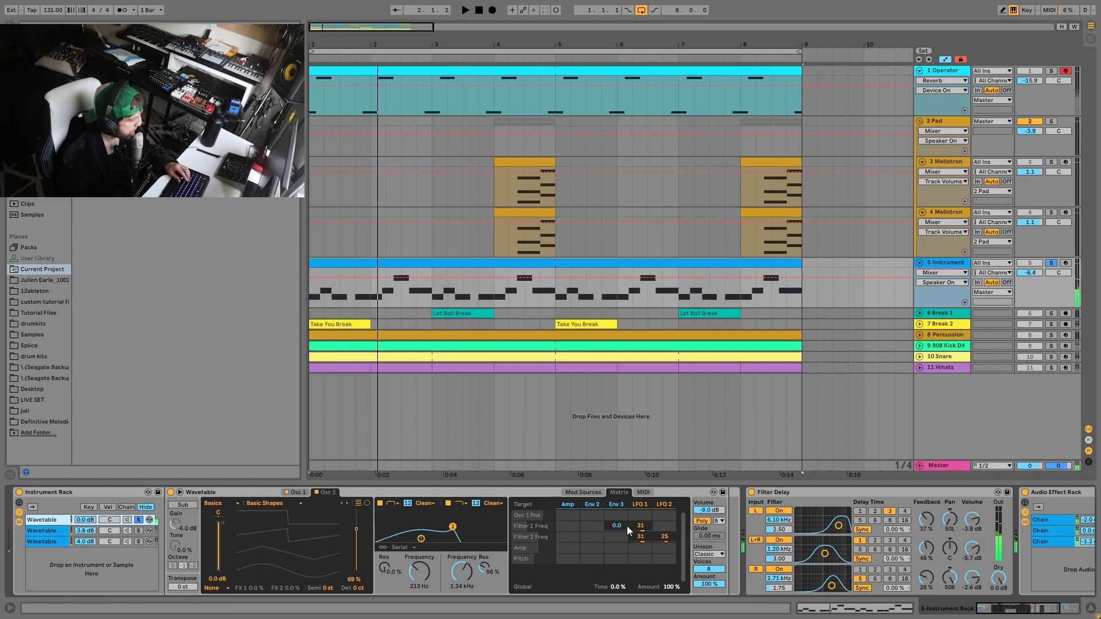
left_click(639, 504)
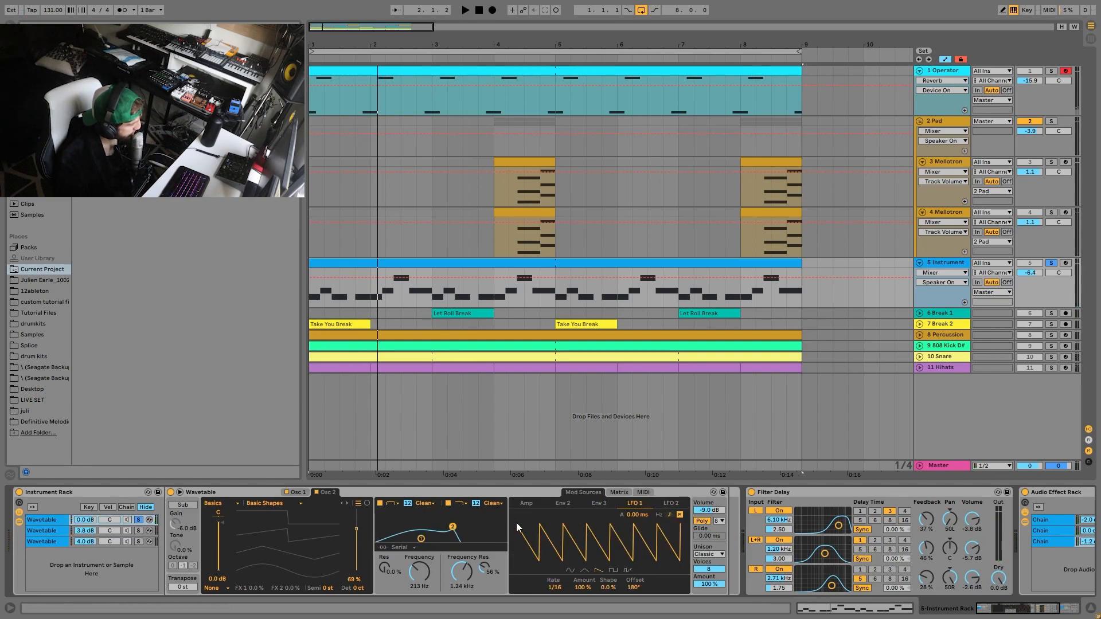
- Play the first Wavetable layer briefly and show its modulation matrix and LFO 2 settings
key("space")
key("space")
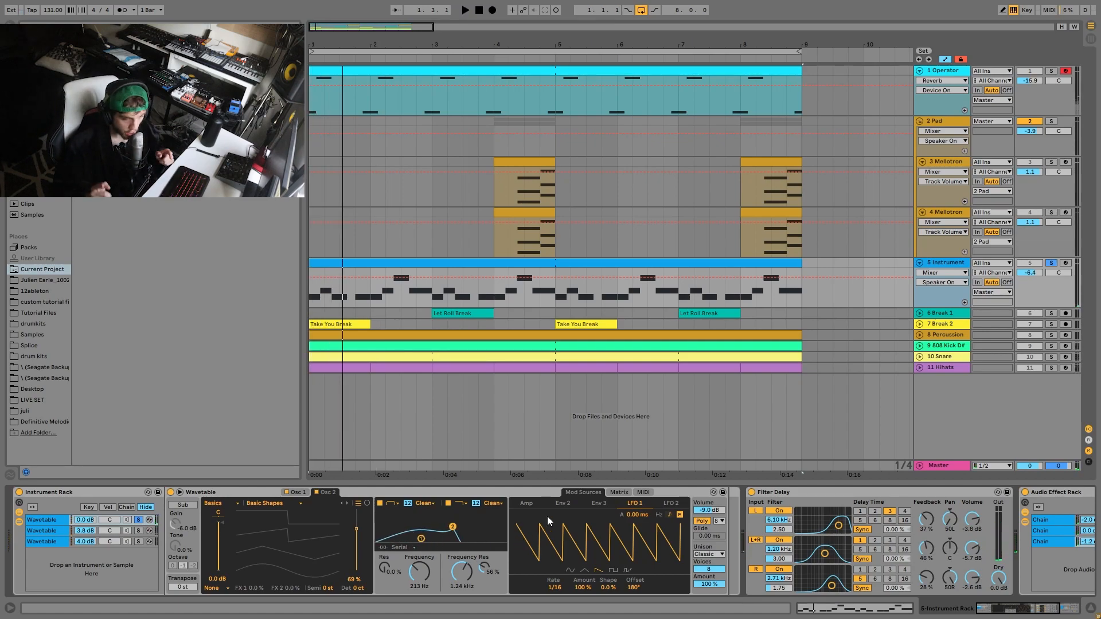
left_click(624, 492)
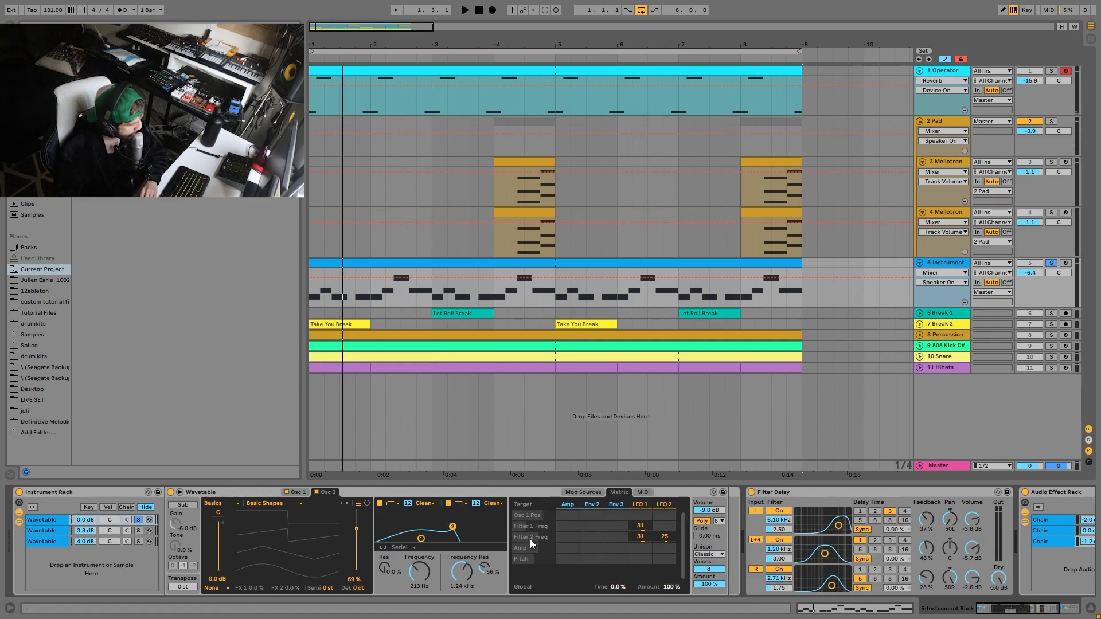
left_click(656, 508)
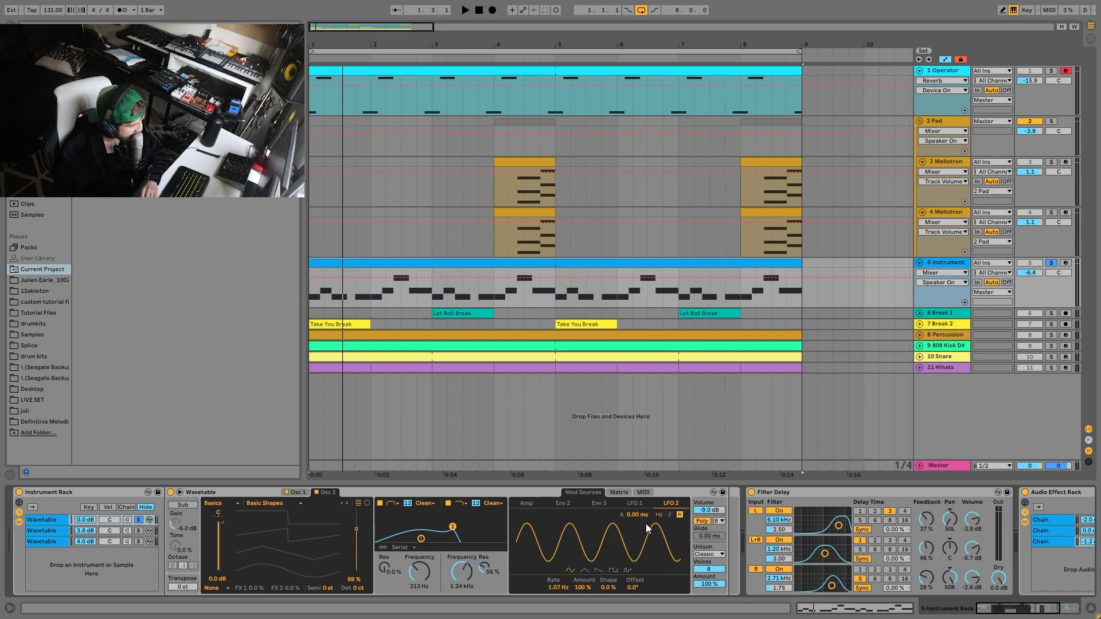
- Arm the 5 Instrument track and audition the soloed first Wavetable with live notes in a lower keyboard octave
left_click(1065, 263)
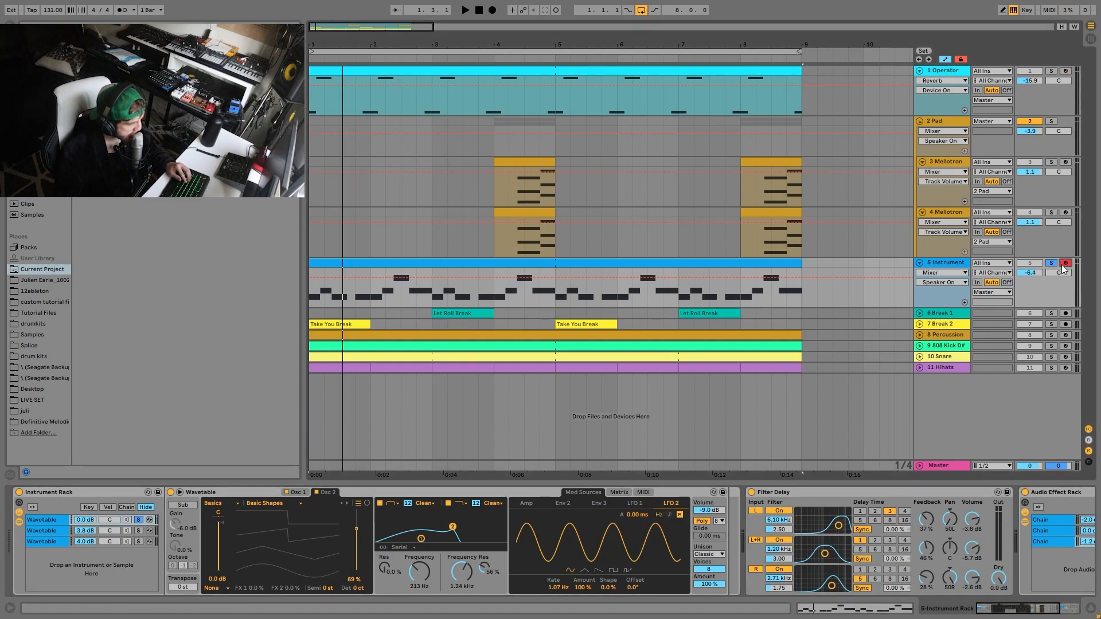
key("a")
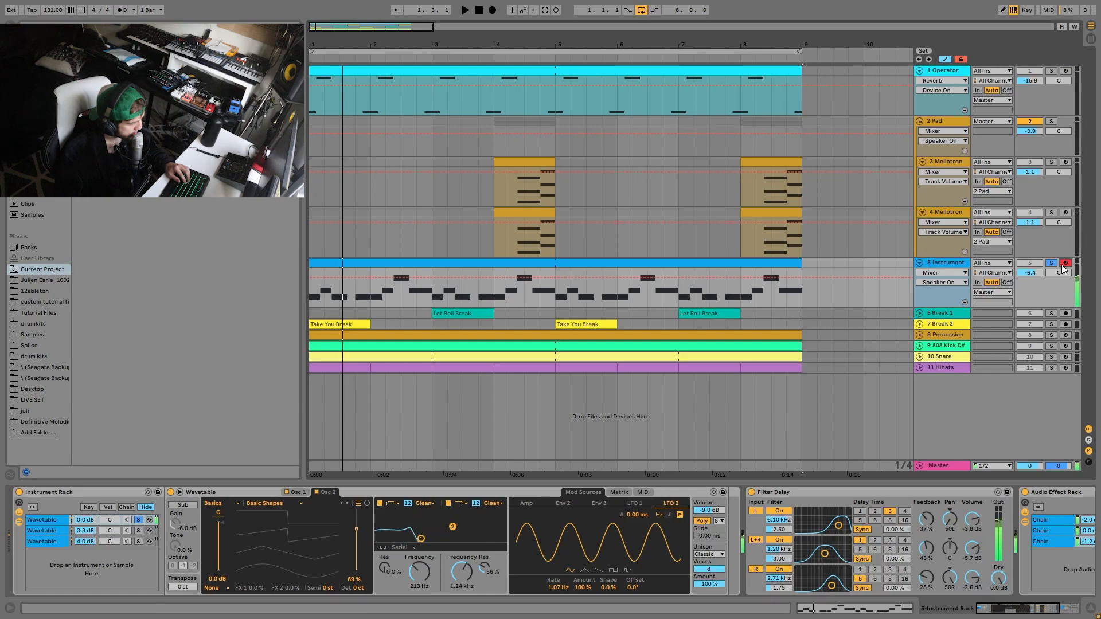
key("z")
key("z")
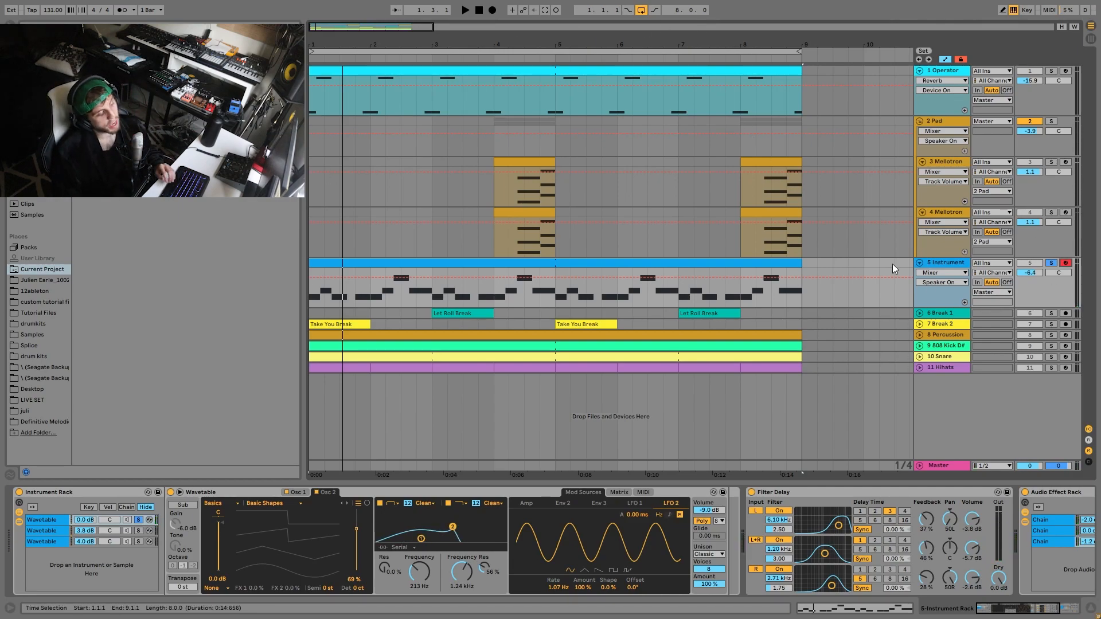
- Play the full arrangement with the 5 Instrument track and first Wavetable chain unsoloed, and solo both again
left_click(1056, 263)
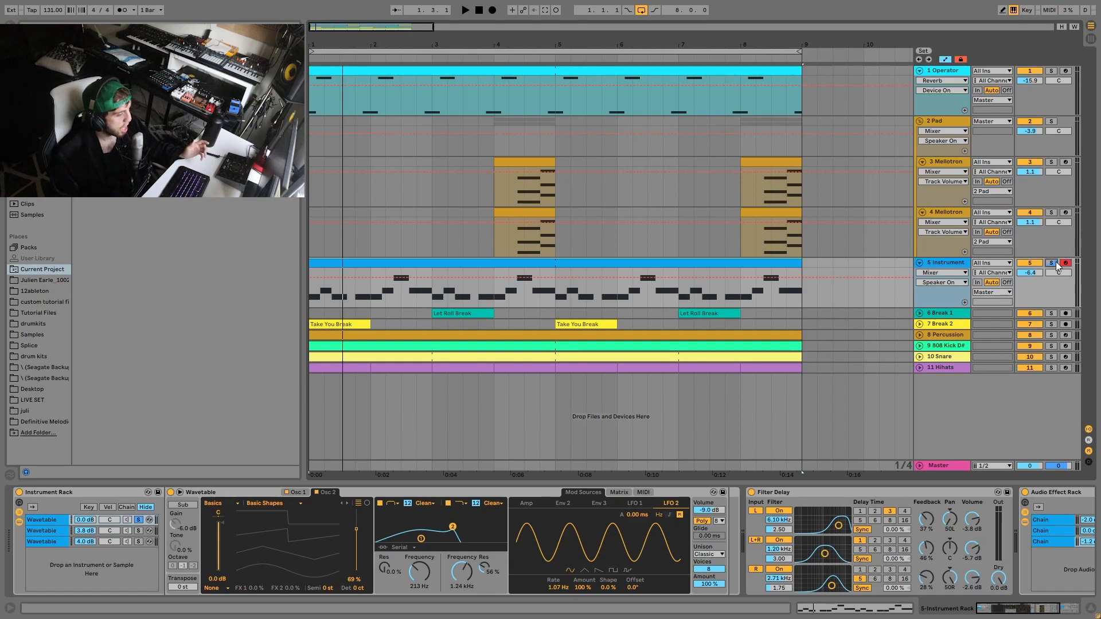
left_click(140, 520)
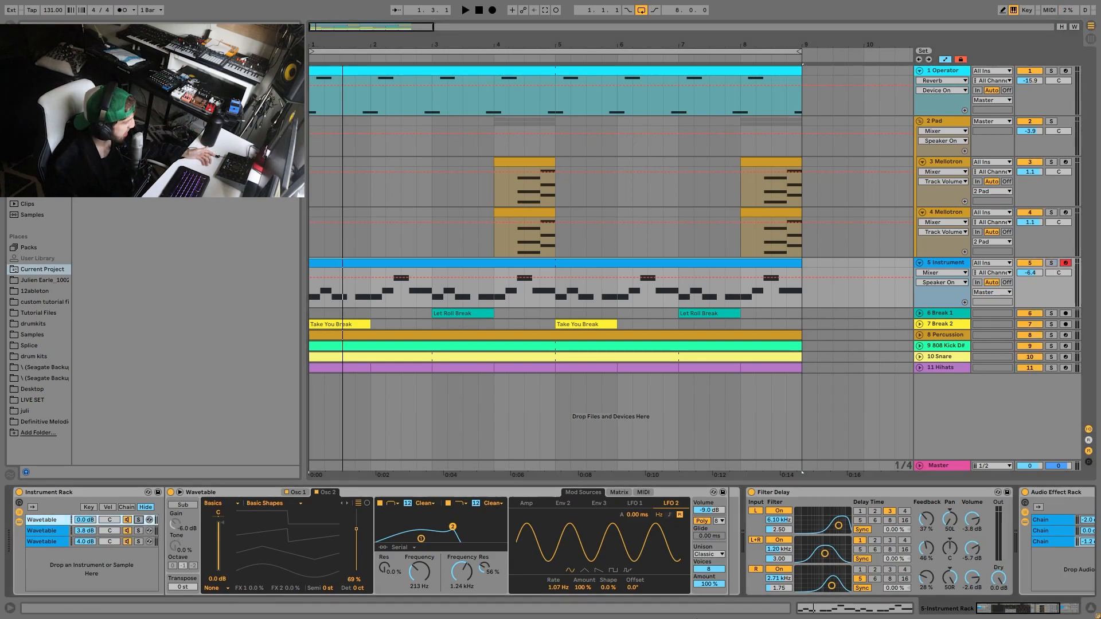
key("space")
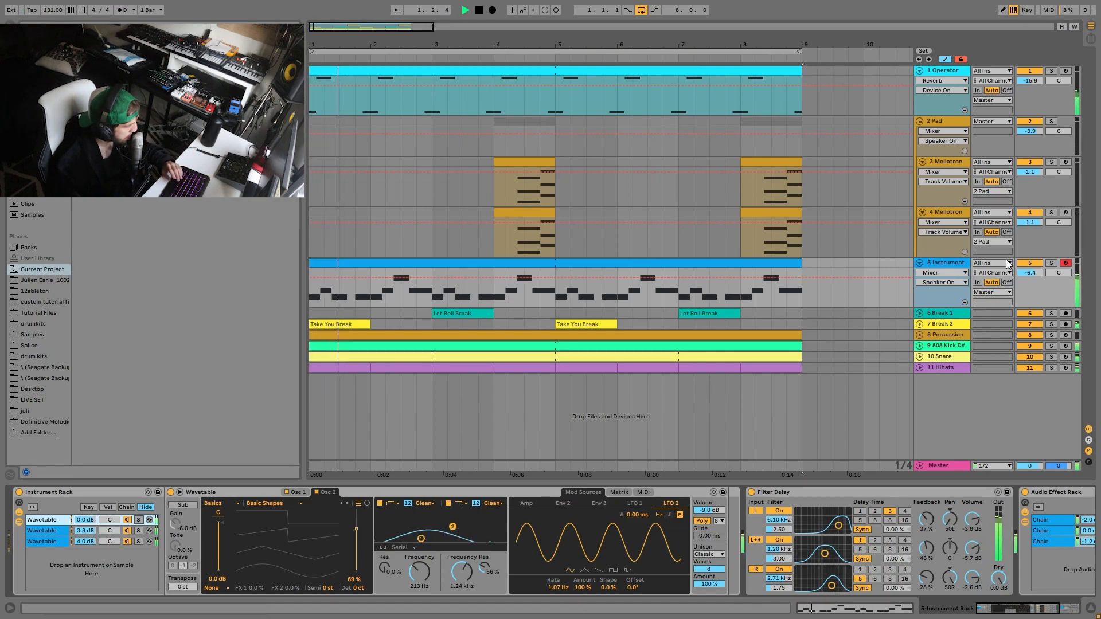
left_click(1053, 263)
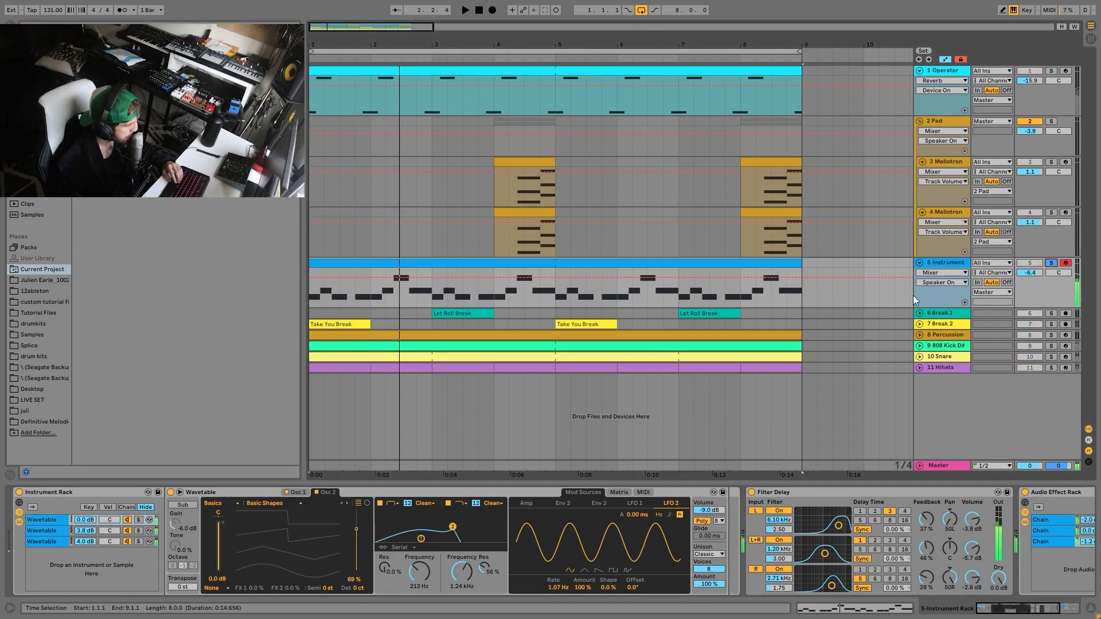
left_click(139, 520)
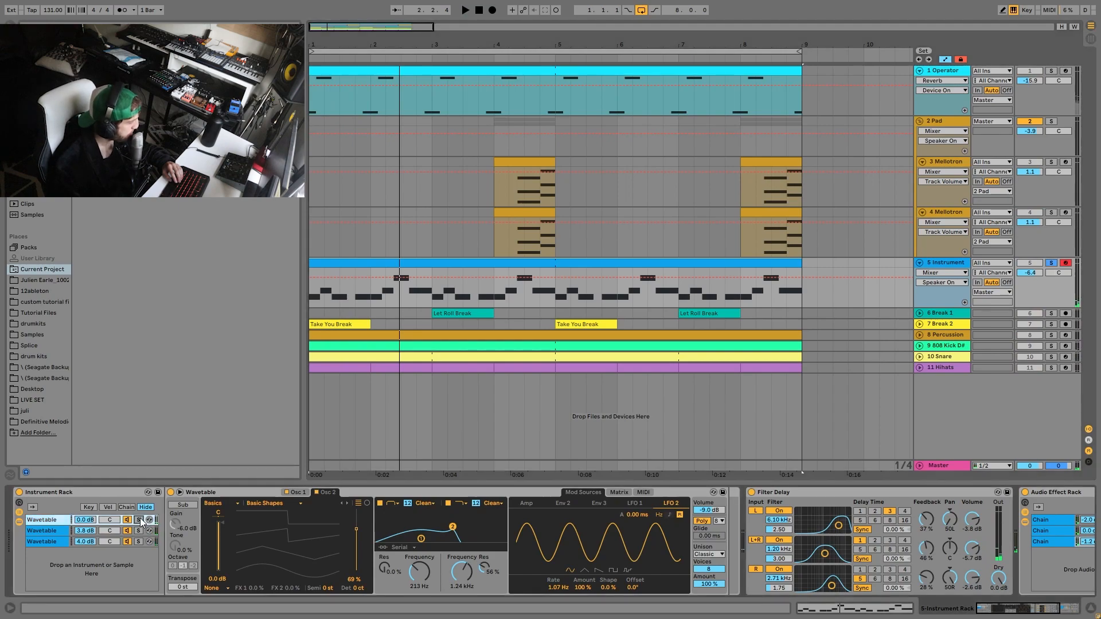
left_click(777, 162)
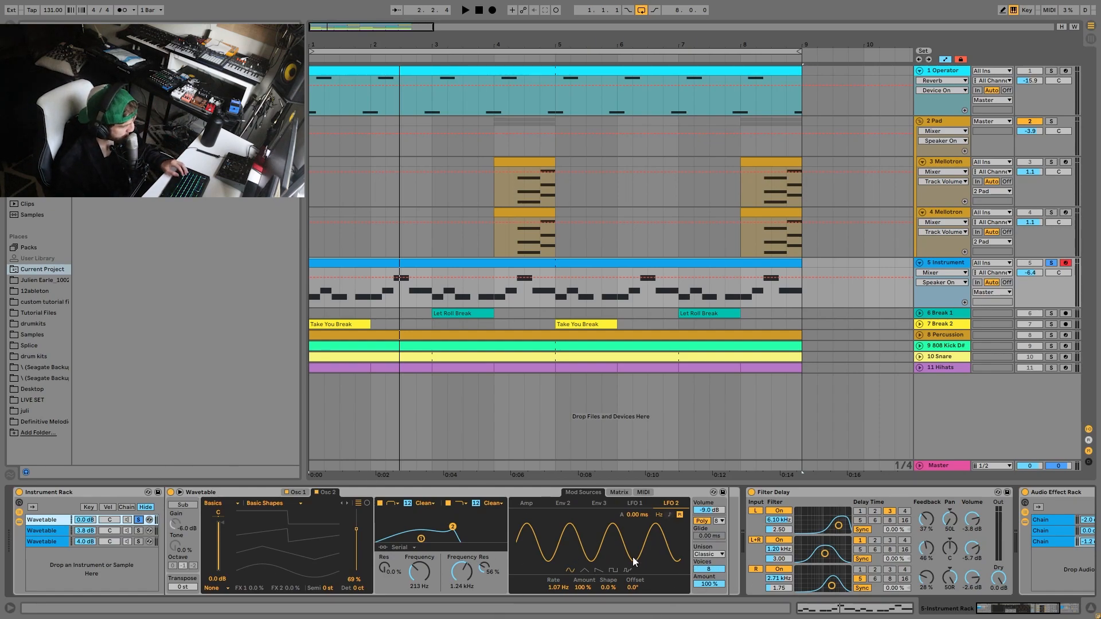
- Solo the second Wavetable chain, compare its Osc 1 and Osc 2 settings, and play it from bar 1
left_click(137, 529)
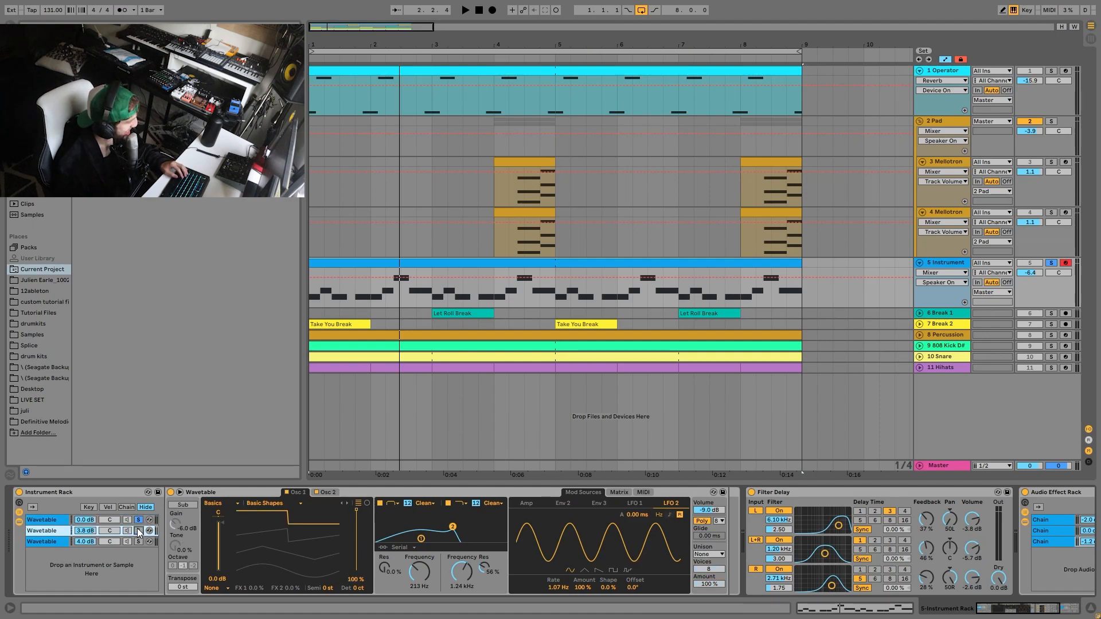
left_click(298, 493)
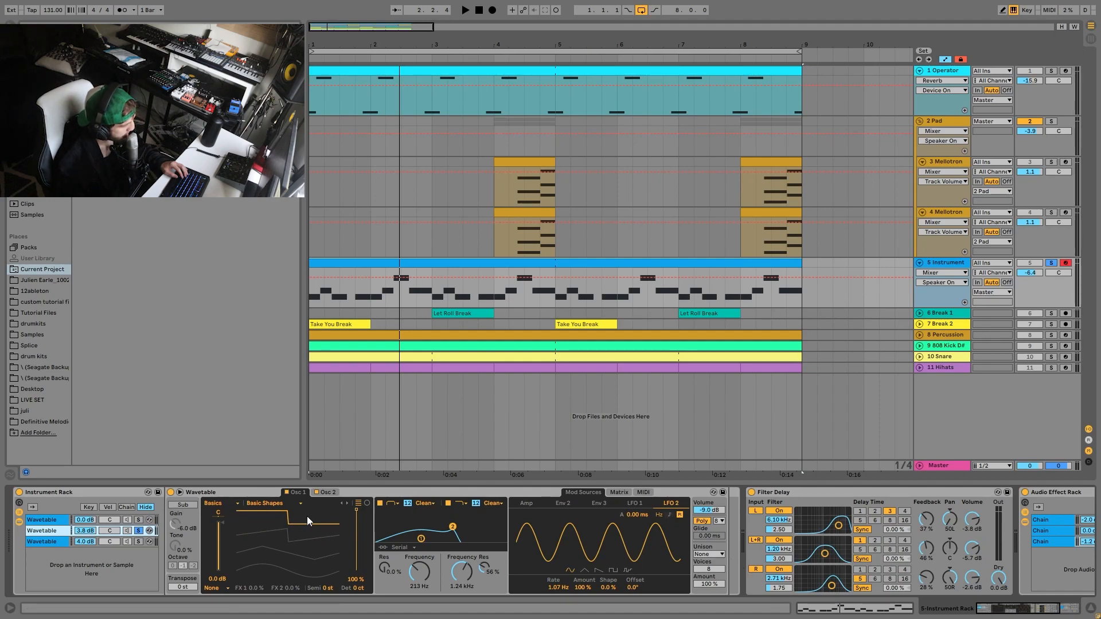
left_click(324, 493)
left_click(298, 493)
left_click(329, 491)
key("space")
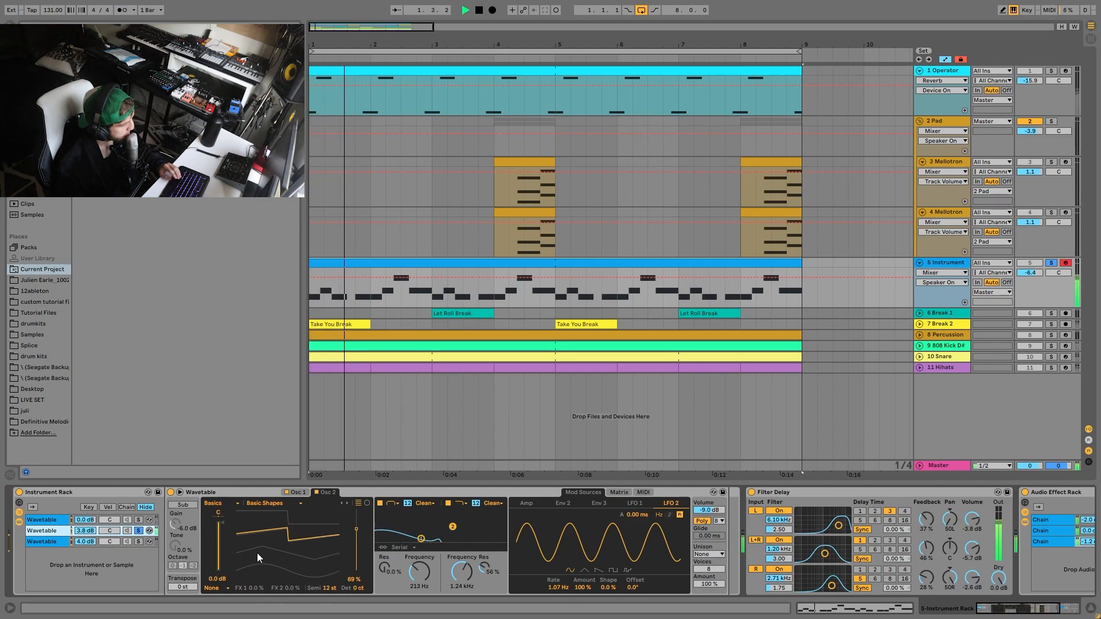
key("space")
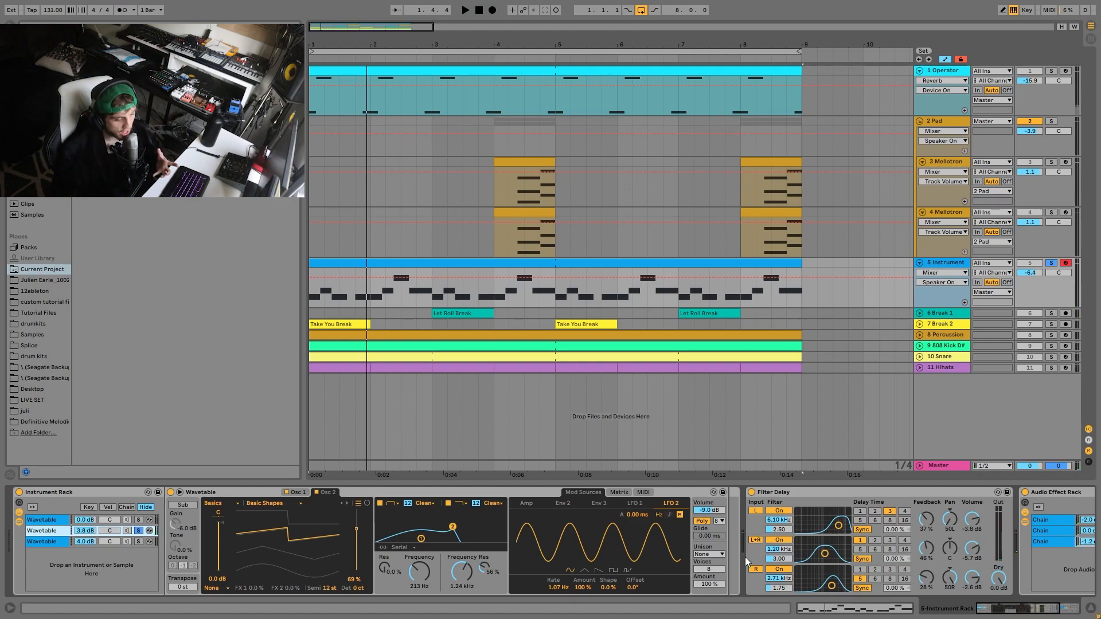
- Solo the third Wavetable chain during playback and inspect its Sparkle Form and White Noise oscillators
key("space")
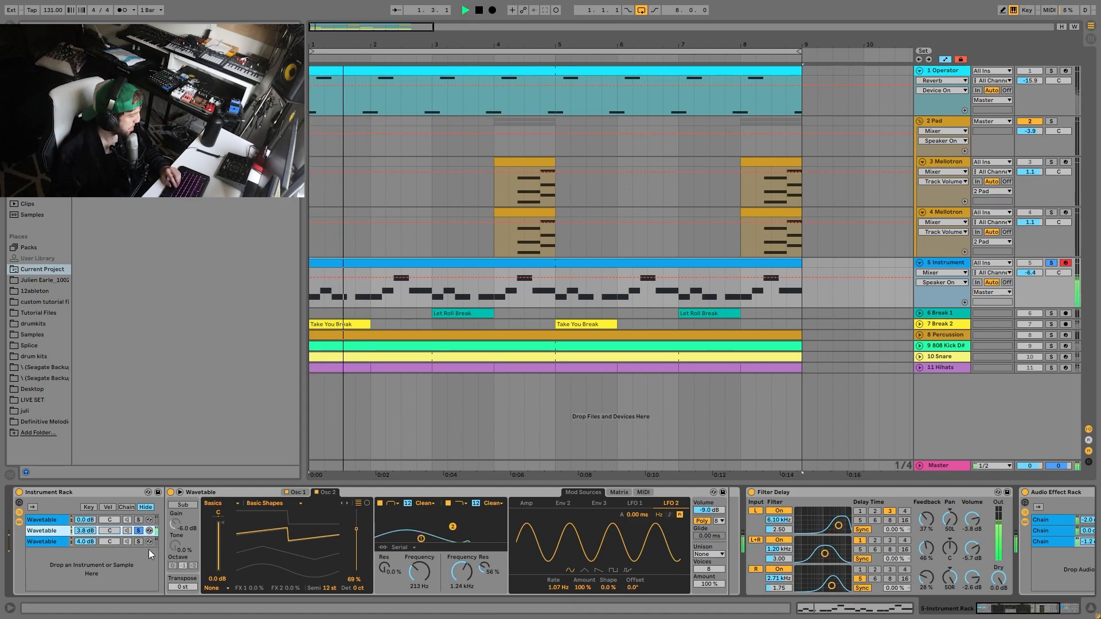
left_click(136, 542)
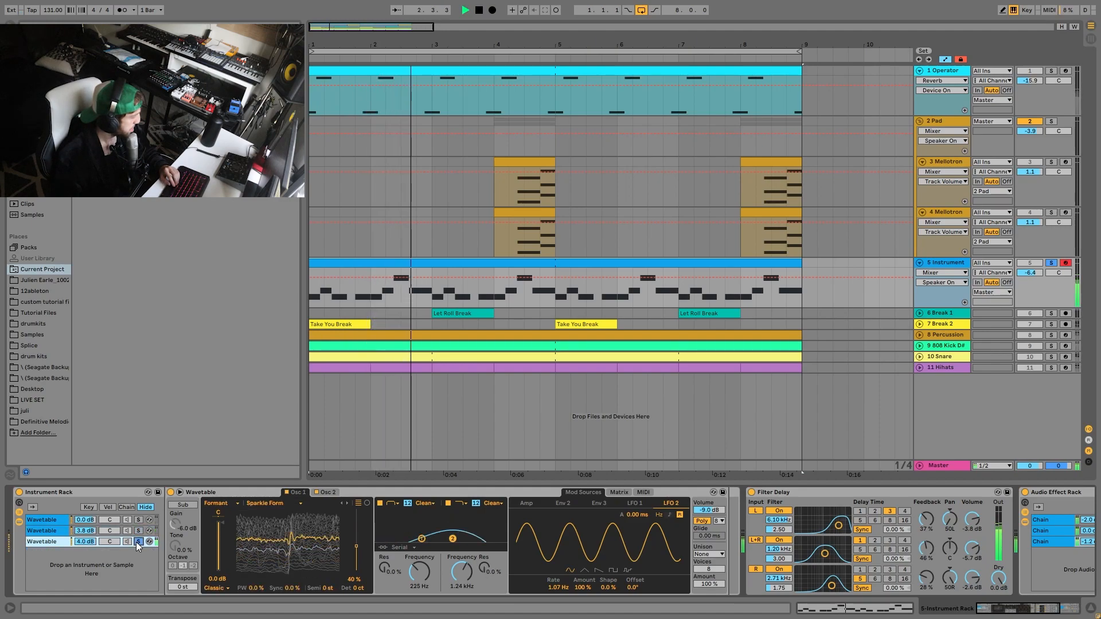
key("space")
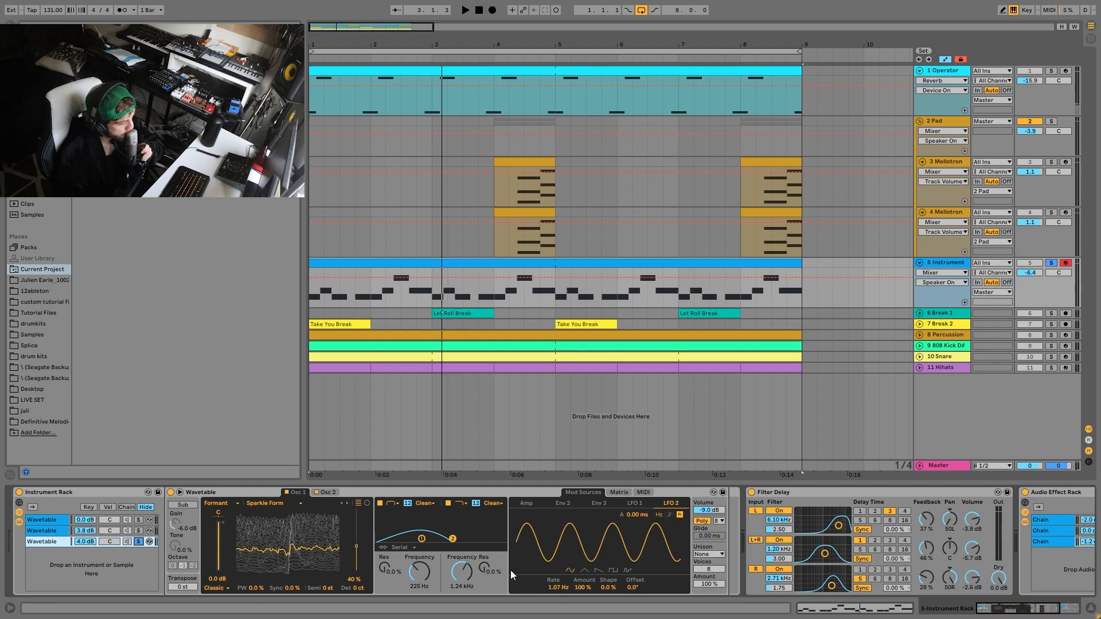
left_click(268, 504)
left_click(267, 505)
left_click(322, 495)
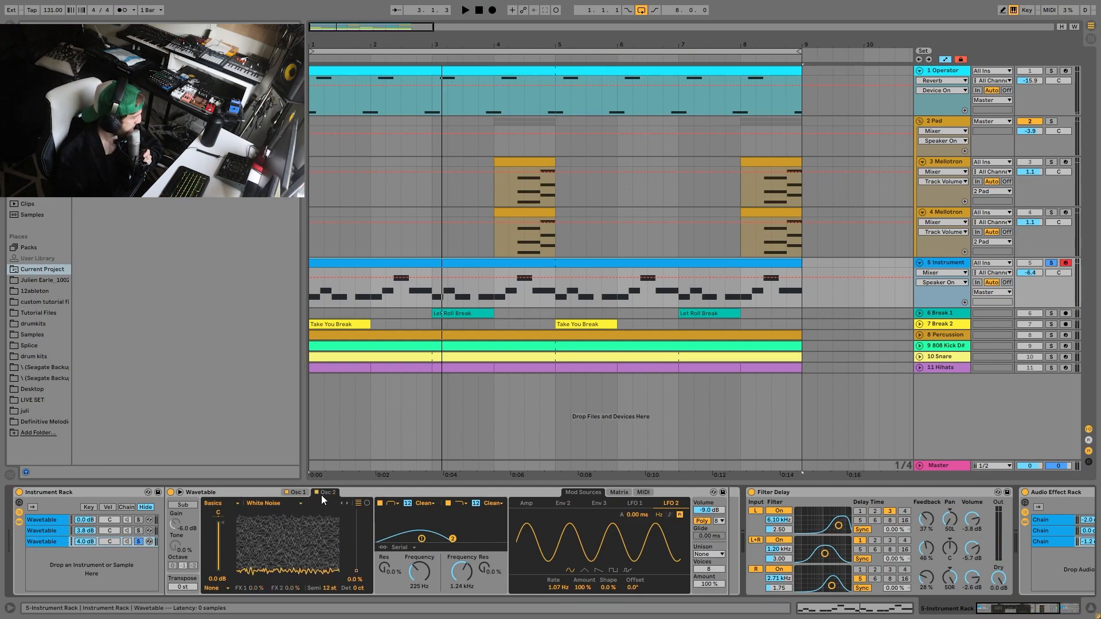
- Examine the third Wavetable's modulation matrix and its effect on Osc 1 while replaying the layer from bar 1
key("space")
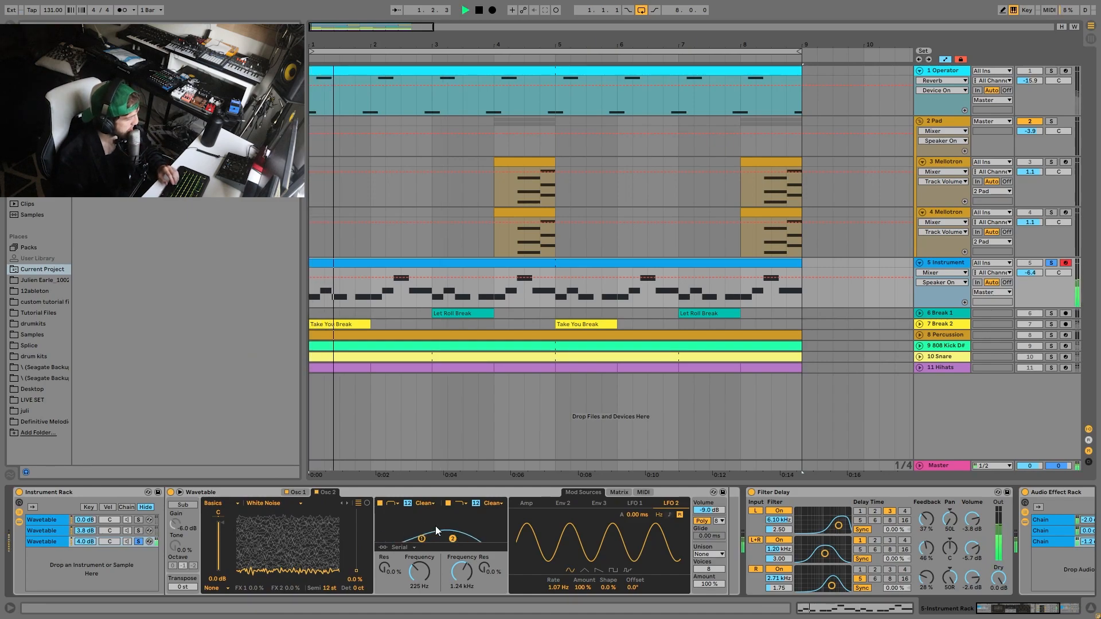
left_click(614, 494)
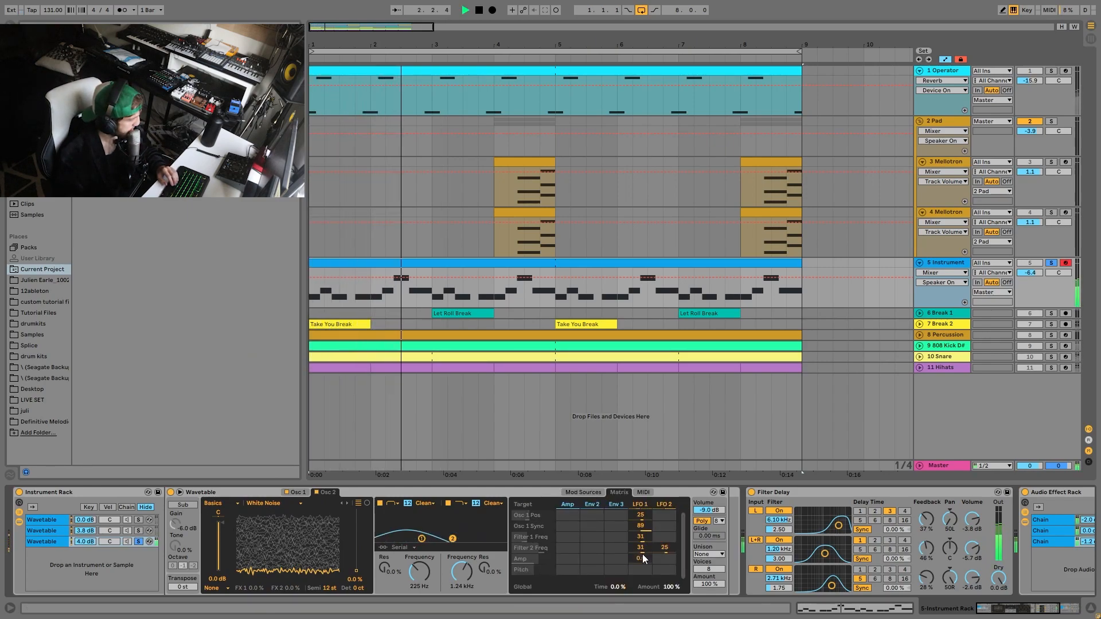
left_click(616, 548)
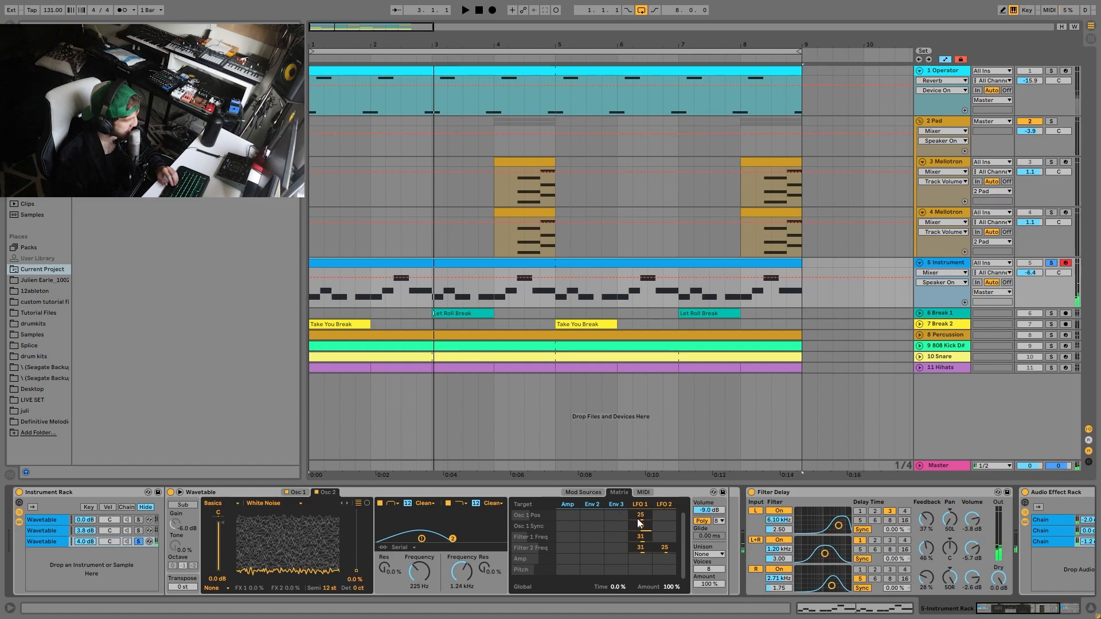
left_click(298, 492)
key("space")
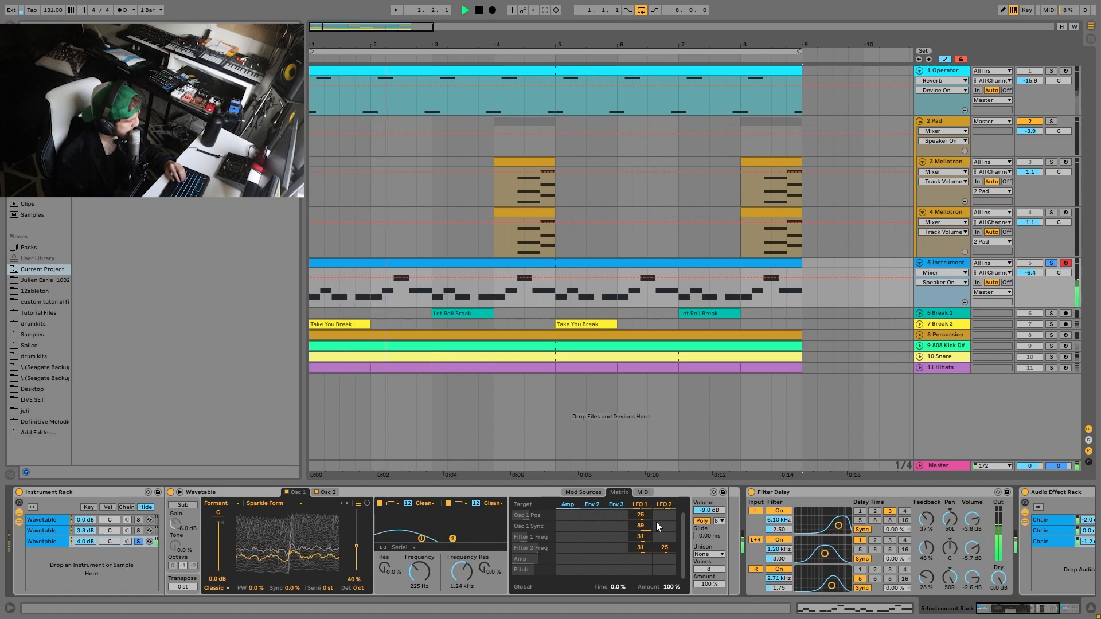
- Unsolo the third Wavetable chain, play all three layers together and show the second Wavetable's modulation matrix
left_click(139, 541)
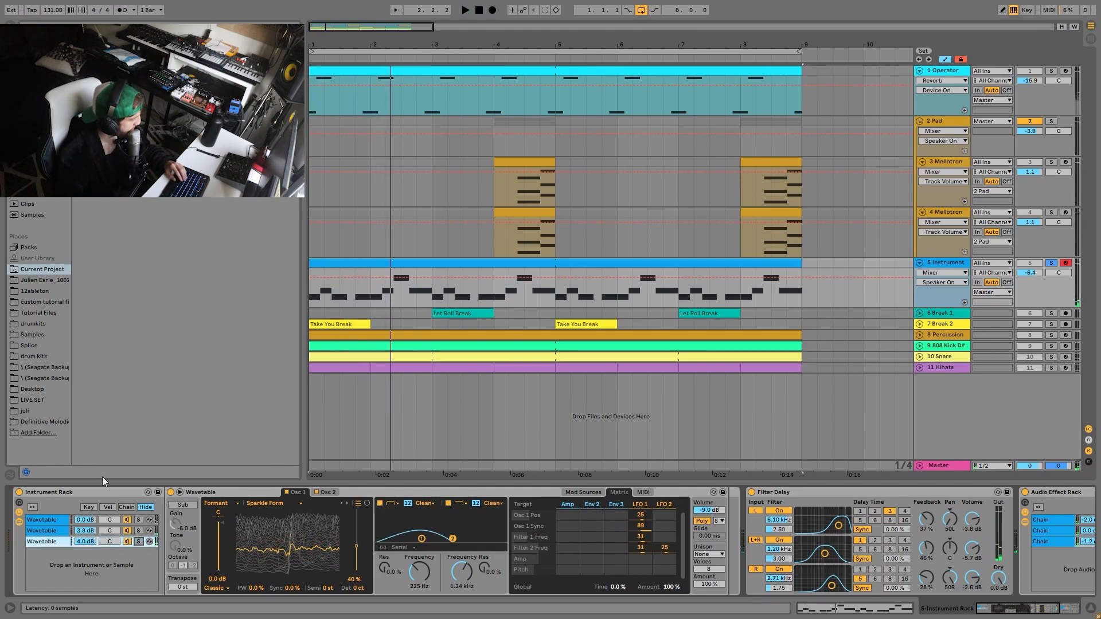
left_click(40, 531)
key("space")
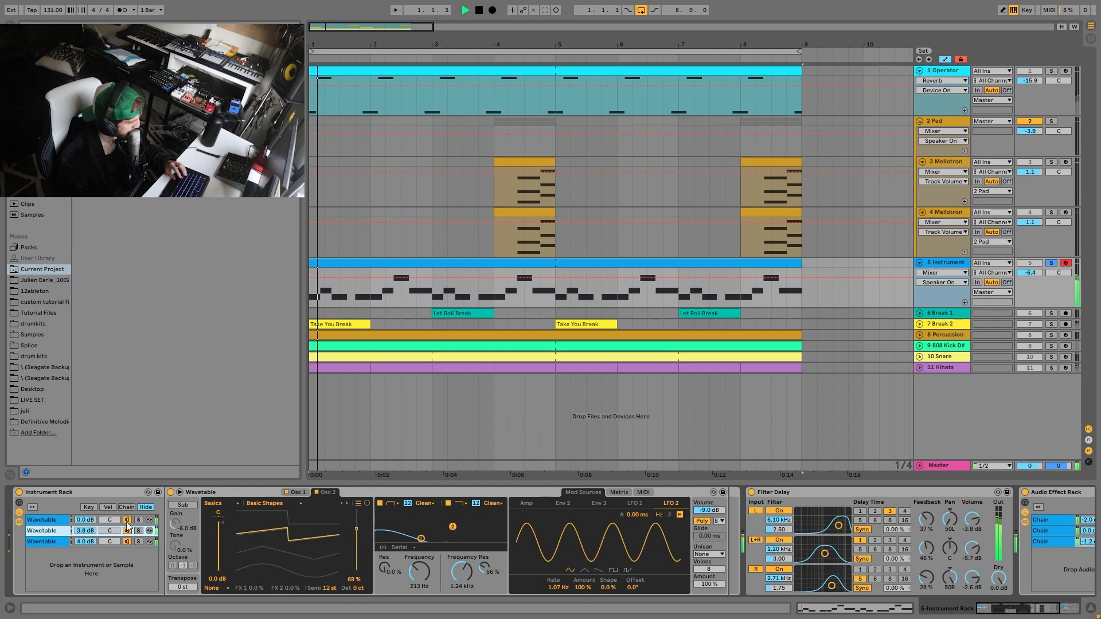
left_click(613, 493)
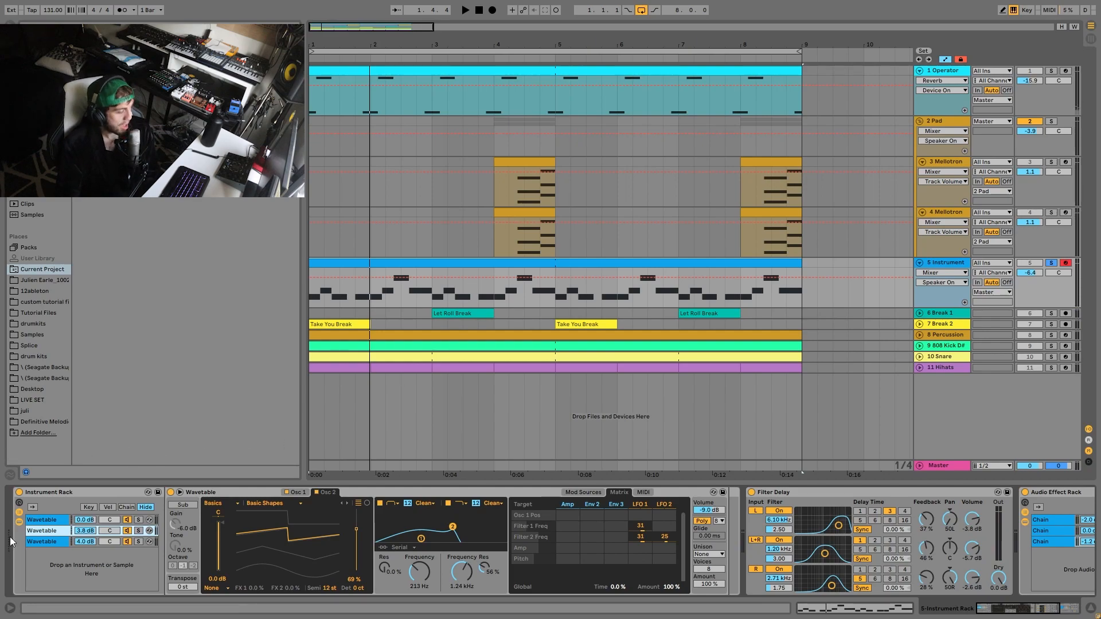
- Audition the first Wavetable chain soloed, show its modulation matrix, and replay all three chains together for comparison
left_click(138, 520)
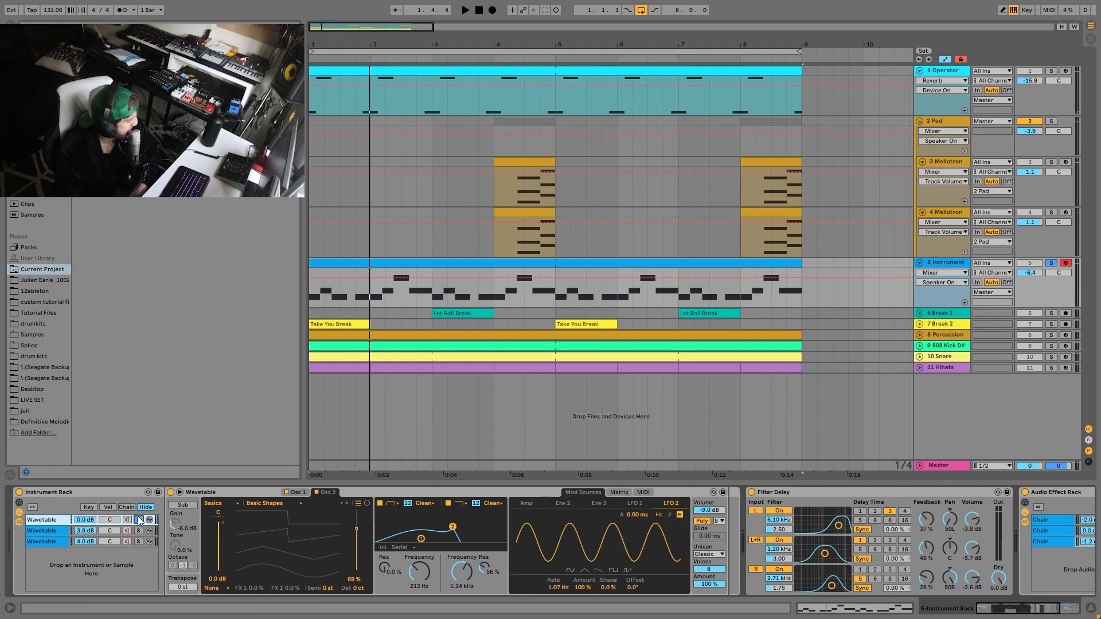
key("space")
key("space")
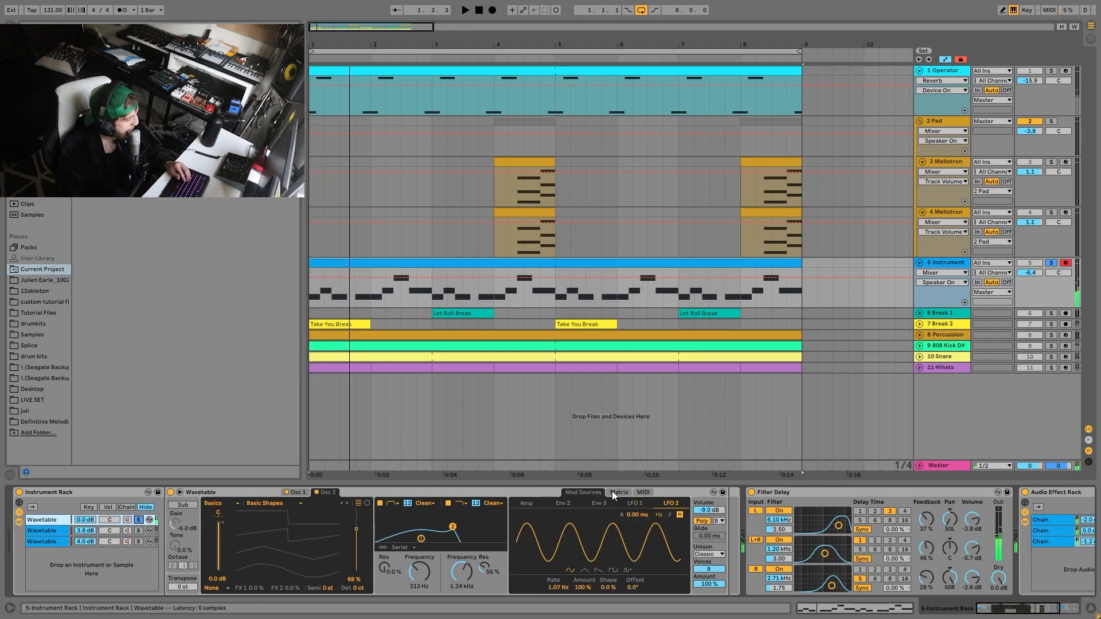
left_click(613, 492)
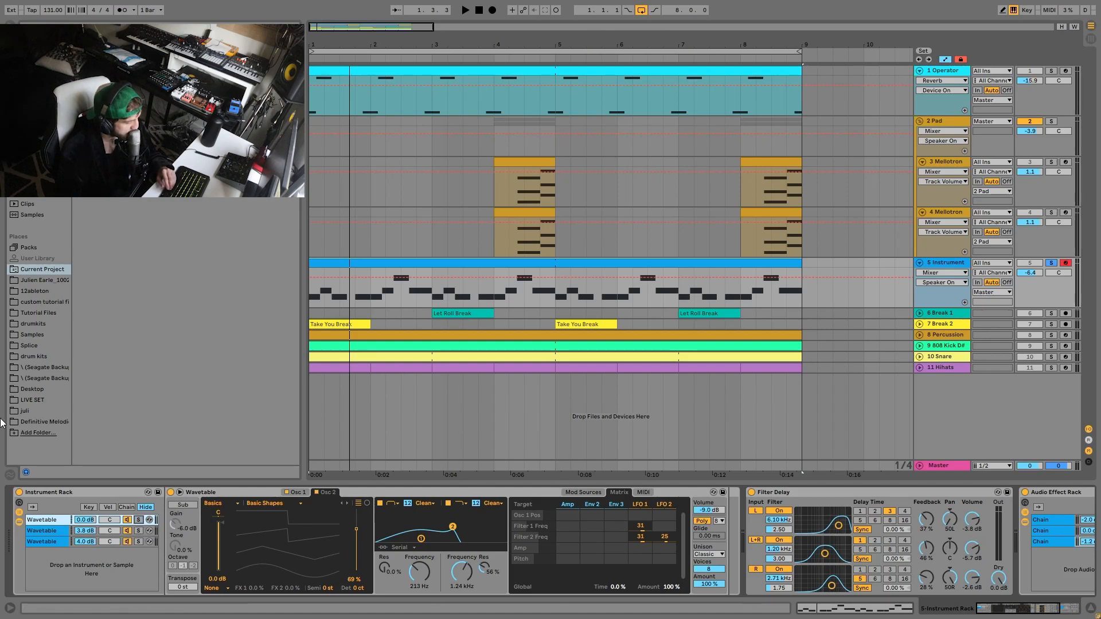
key("space")
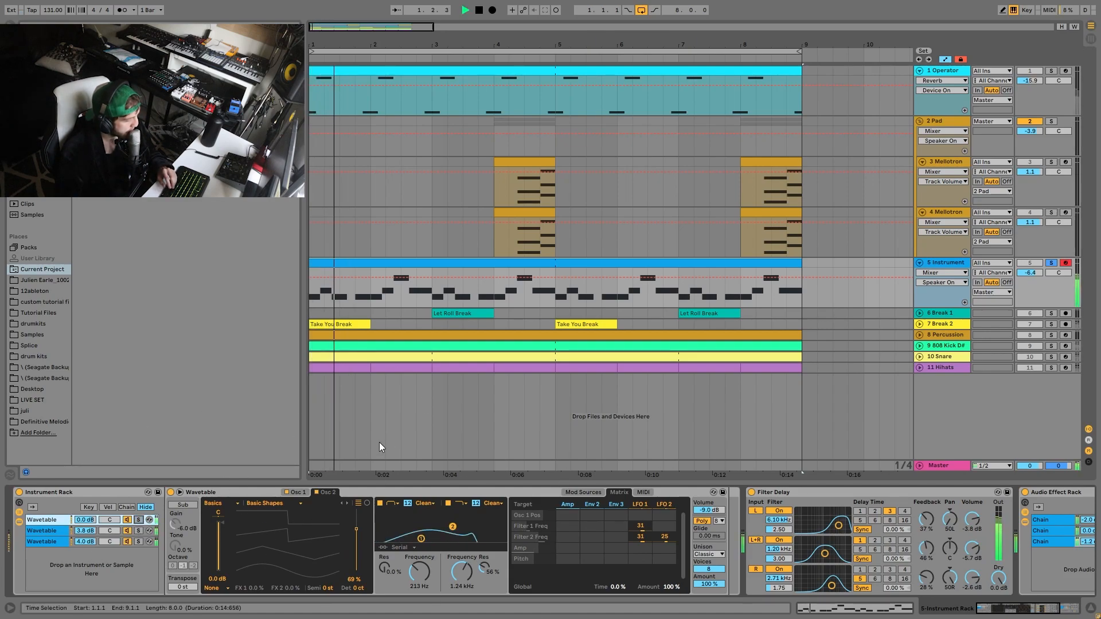
key("space")
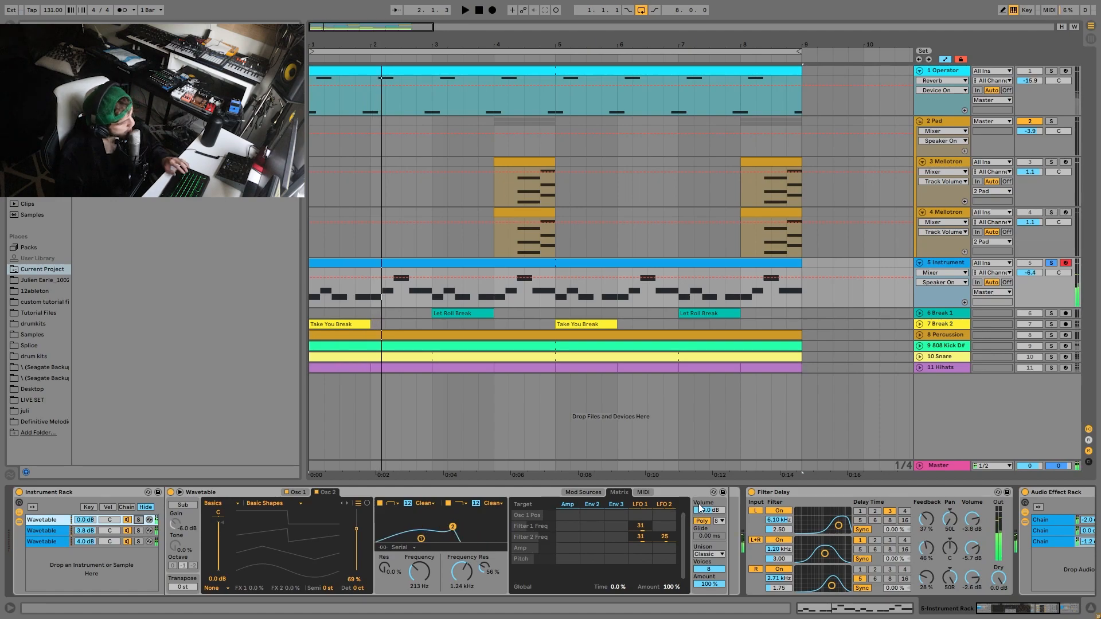
- Compare the 5 Instrument sound with the Filter Delay bypassed and re-enabled during playback from bar 1
scroll(510, 545, "down", 2)
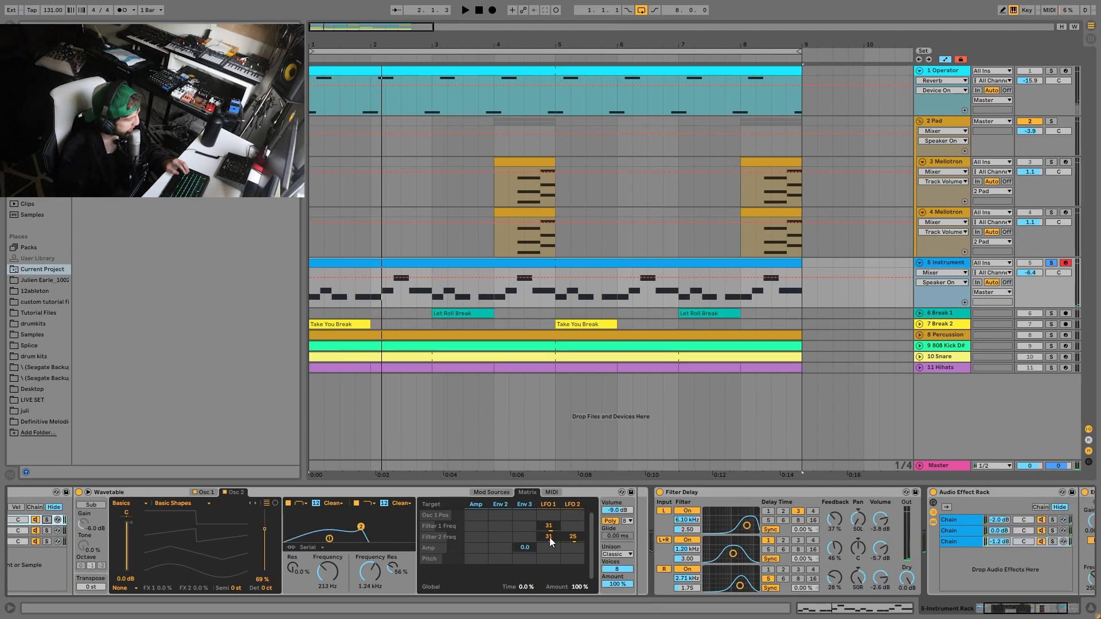
scroll(579, 542, "down", 3)
scroll(624, 542, "down", 2)
key("space")
left_click(514, 492)
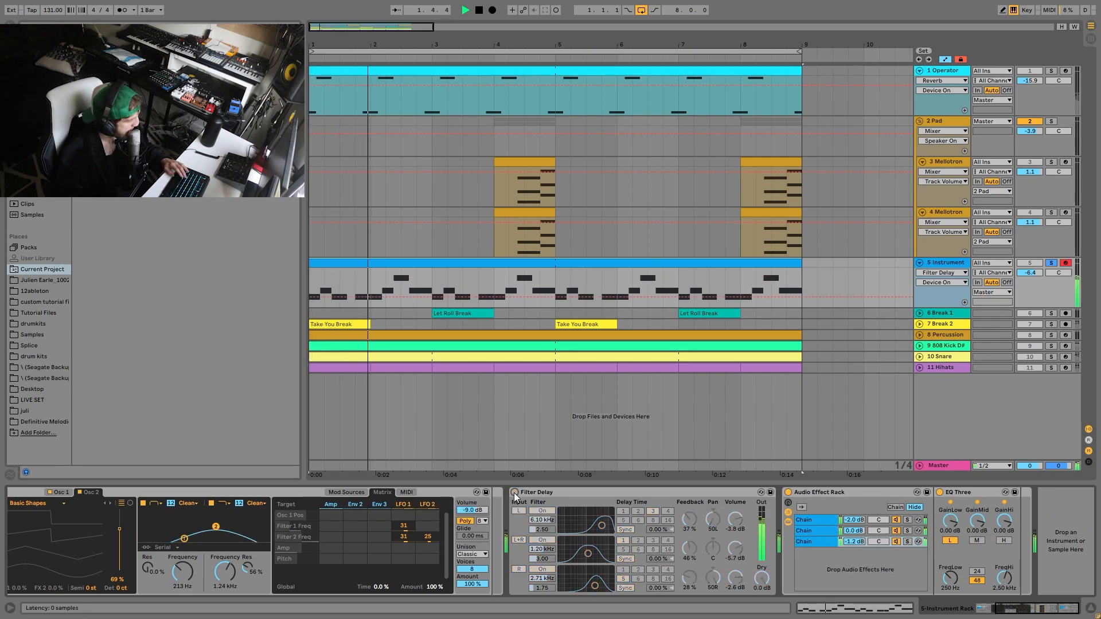
left_click(514, 493)
key("space")
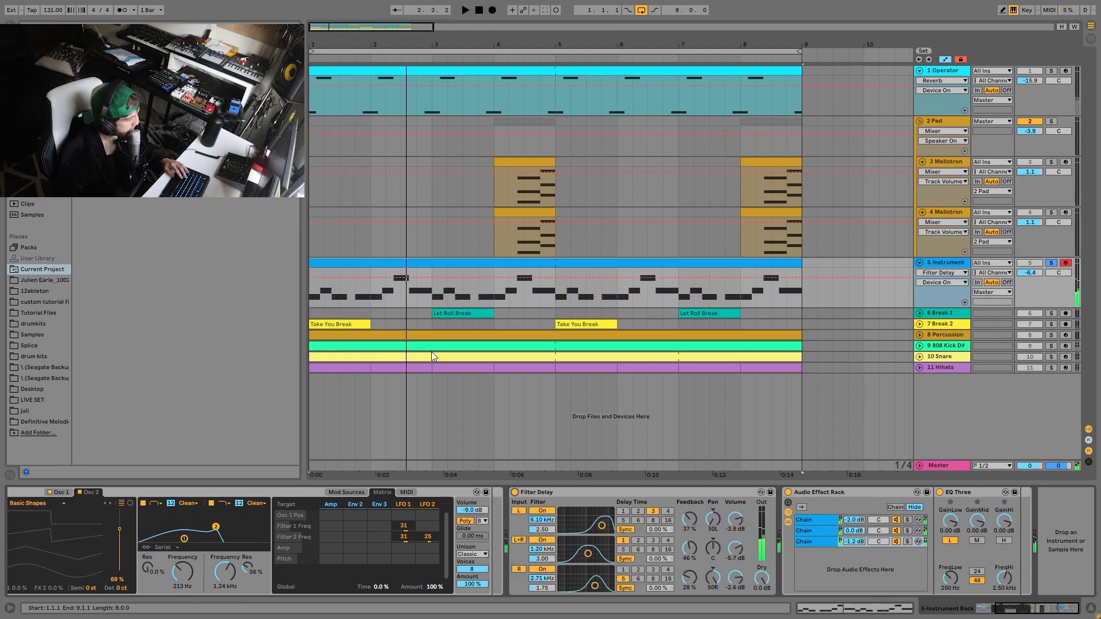
- Examine the 5 Instrument clip's bass notes during playback, highlighting the gap from 1.3.3 to 1.4.1, and return to the track's devices
double_click(406, 264)
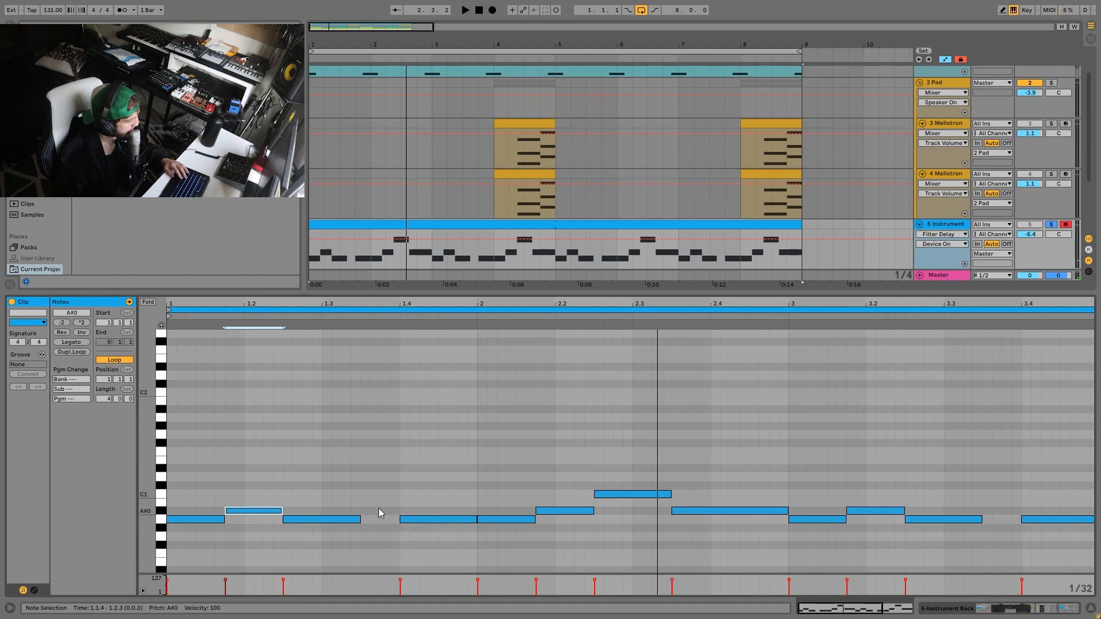
left_click_drag(365, 502, 395, 506)
key("space")
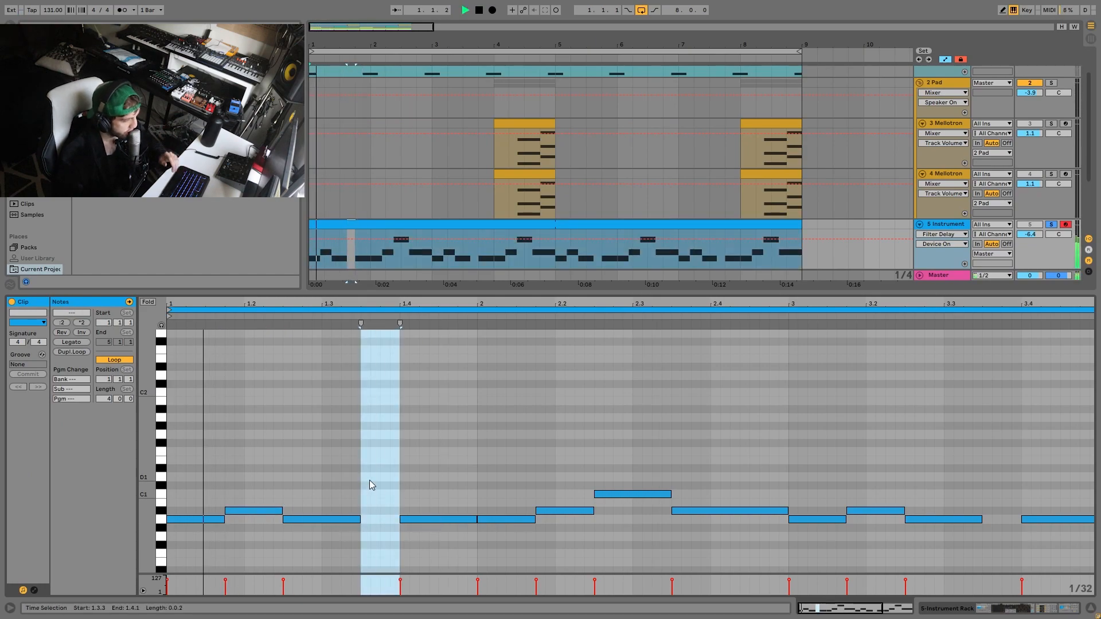
double_click(941, 223)
key("space")
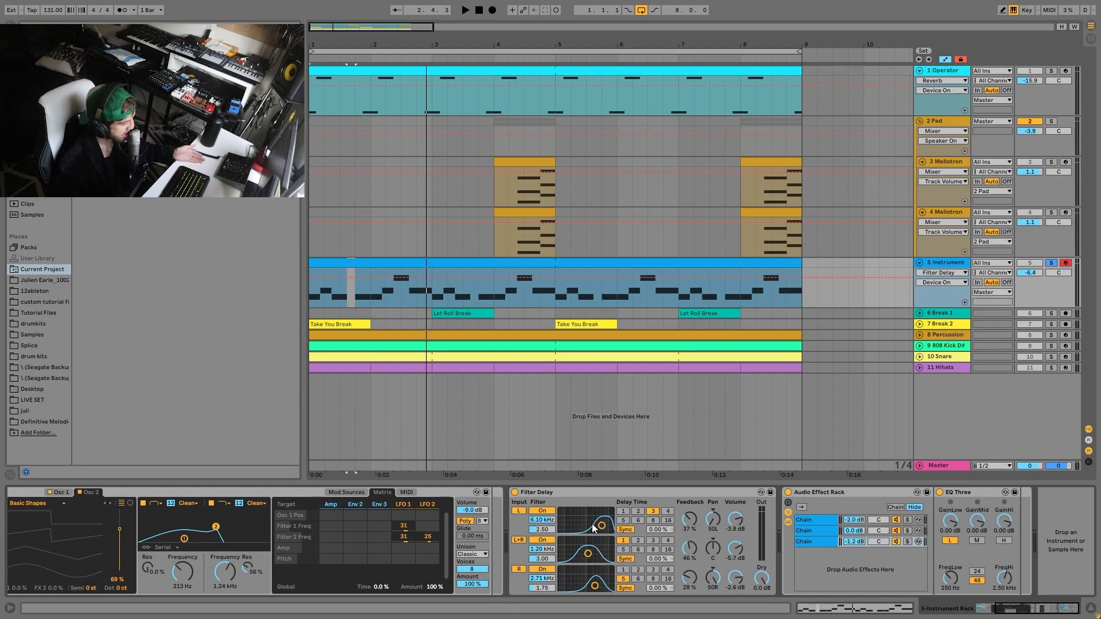
key("space")
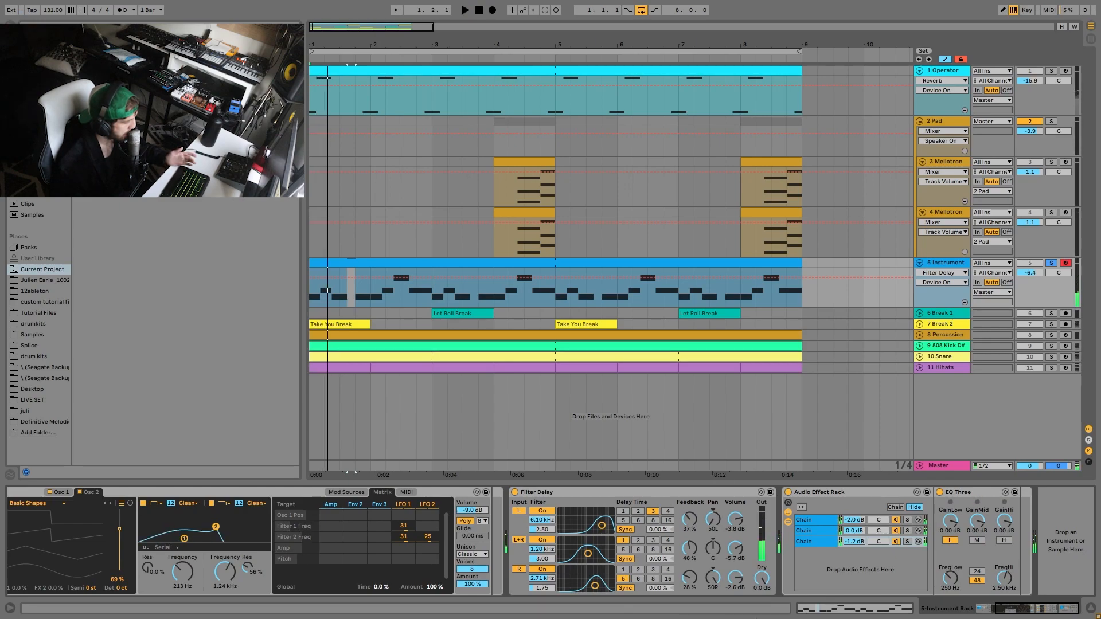
- Audition the Overdrive, Pedal and empty chains of the Audio Effect Rack soloed one by one, and unsolo the last chain
left_click(610, 500)
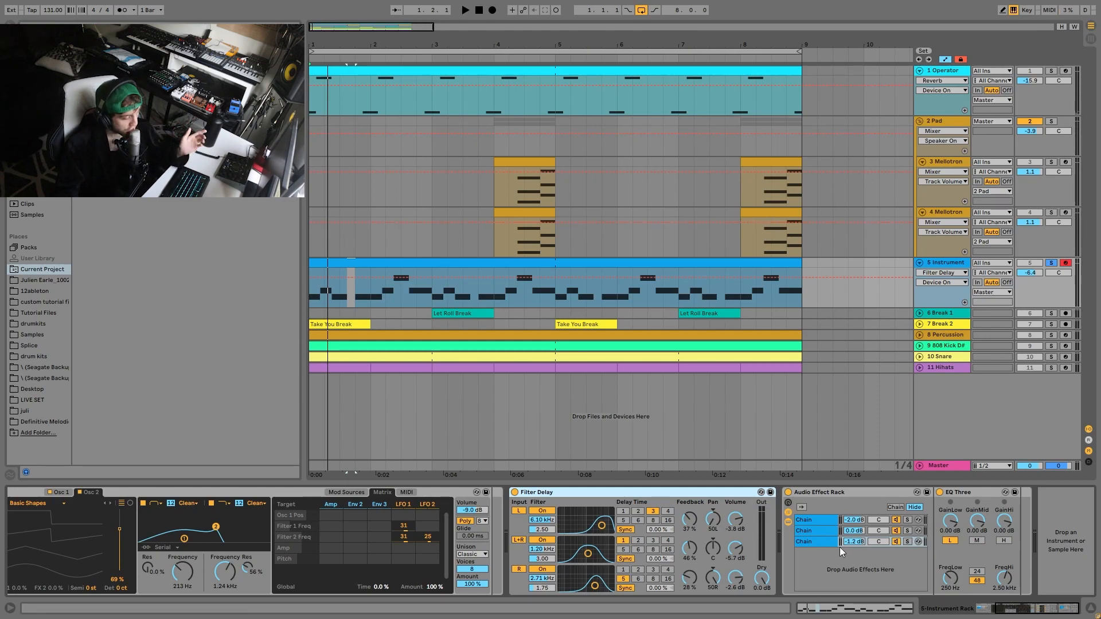
left_click(814, 521)
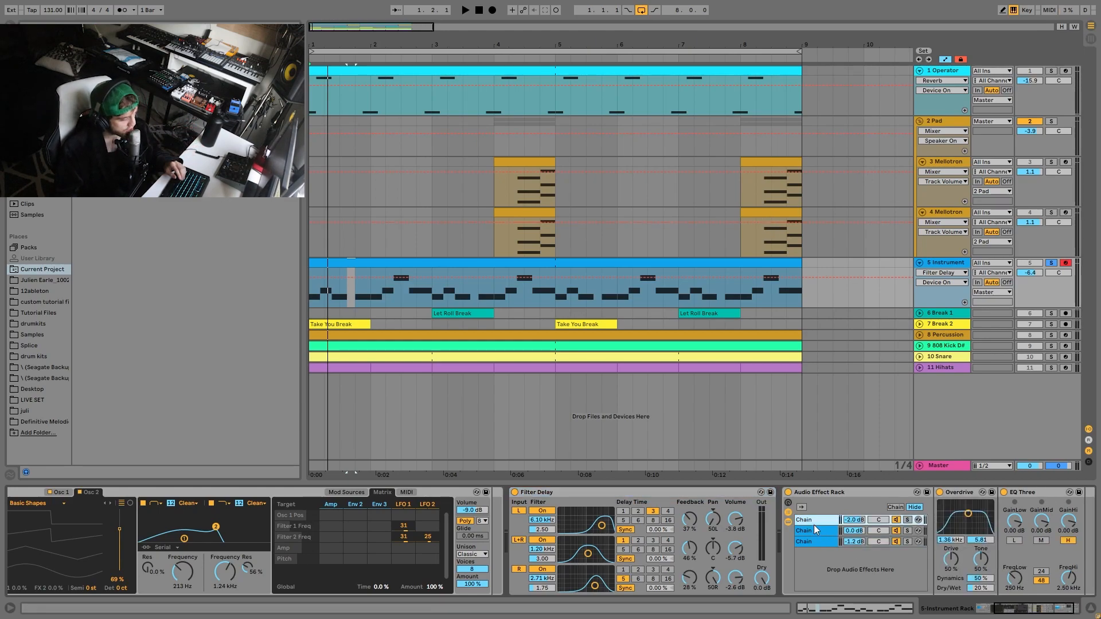
left_click(907, 520)
key("space")
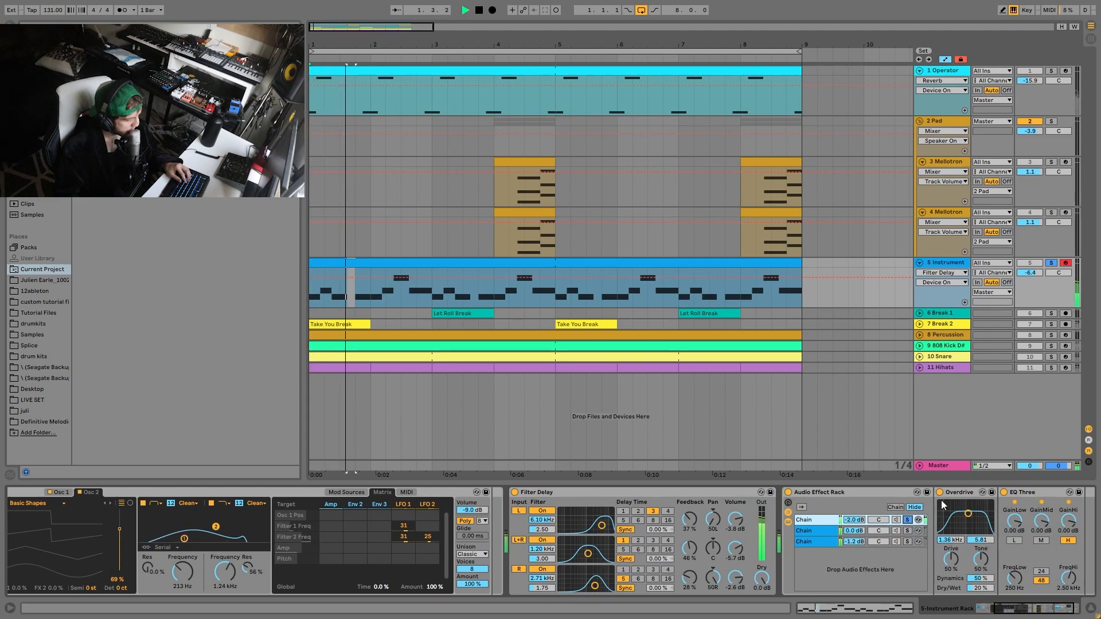
left_click(908, 531)
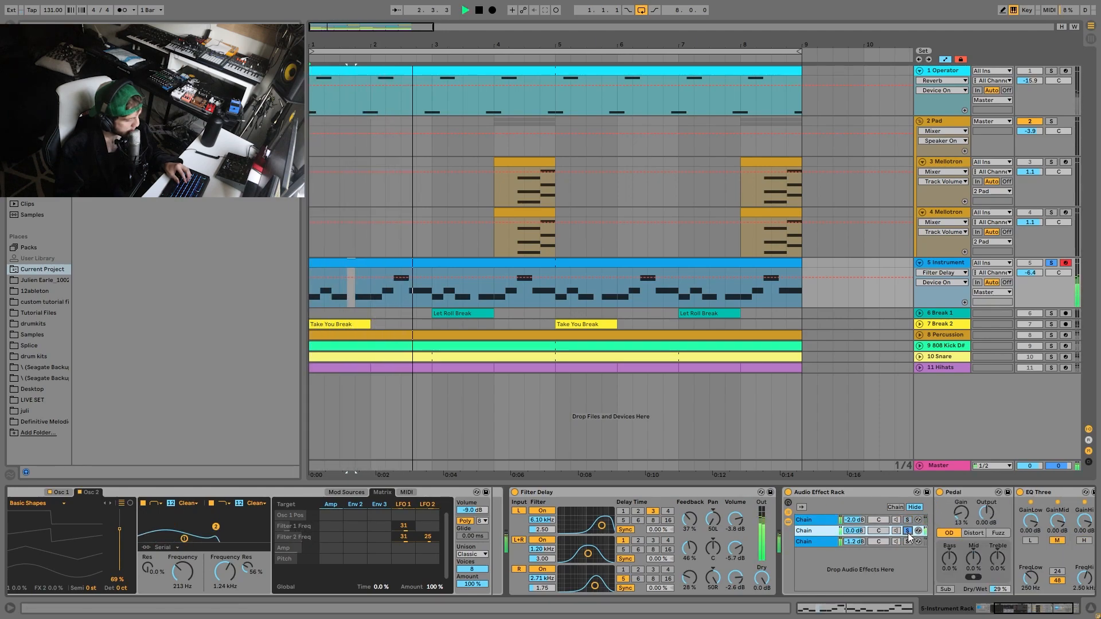
left_click(908, 541)
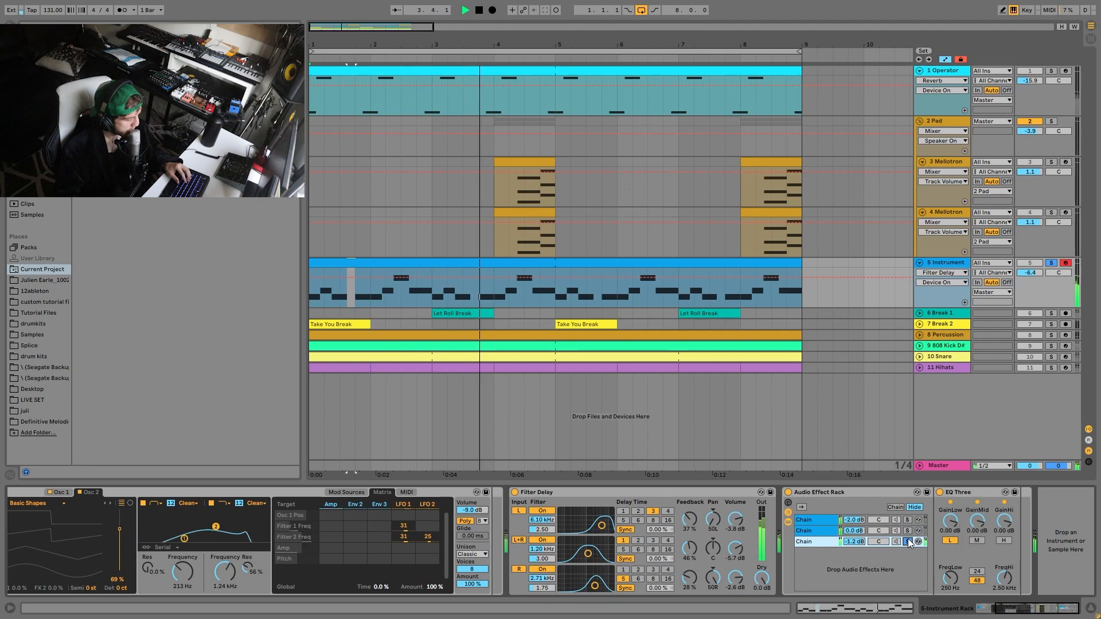
left_click(908, 541)
key("space")
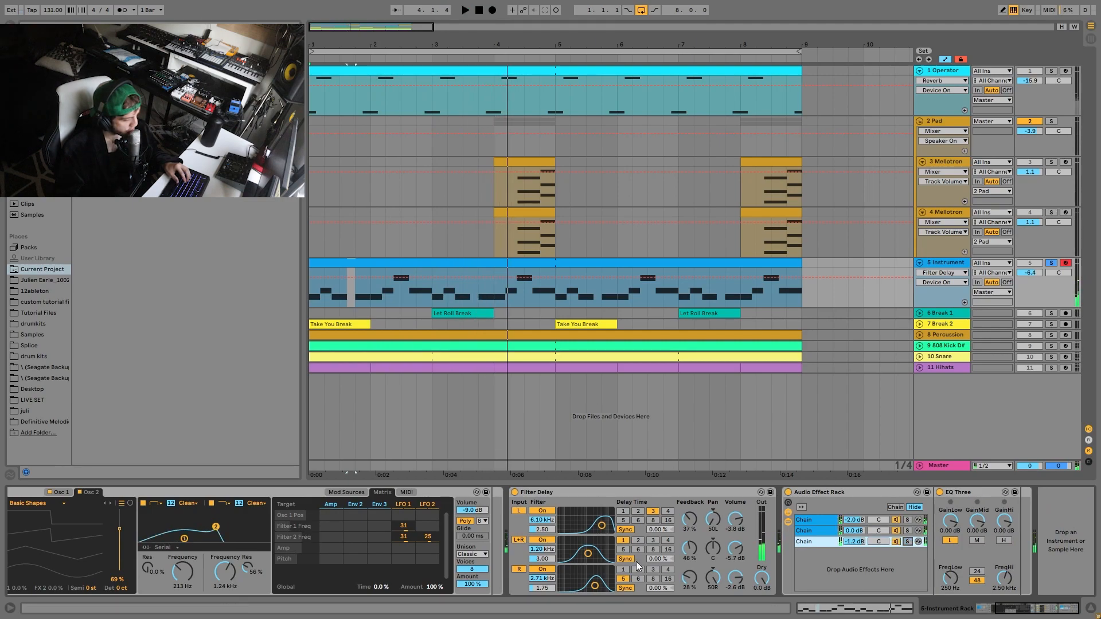
- Compare the bass sound with the Audio Effect Rack bypassed and re-enabled during playback from bar 1
left_click(788, 492)
key("space")
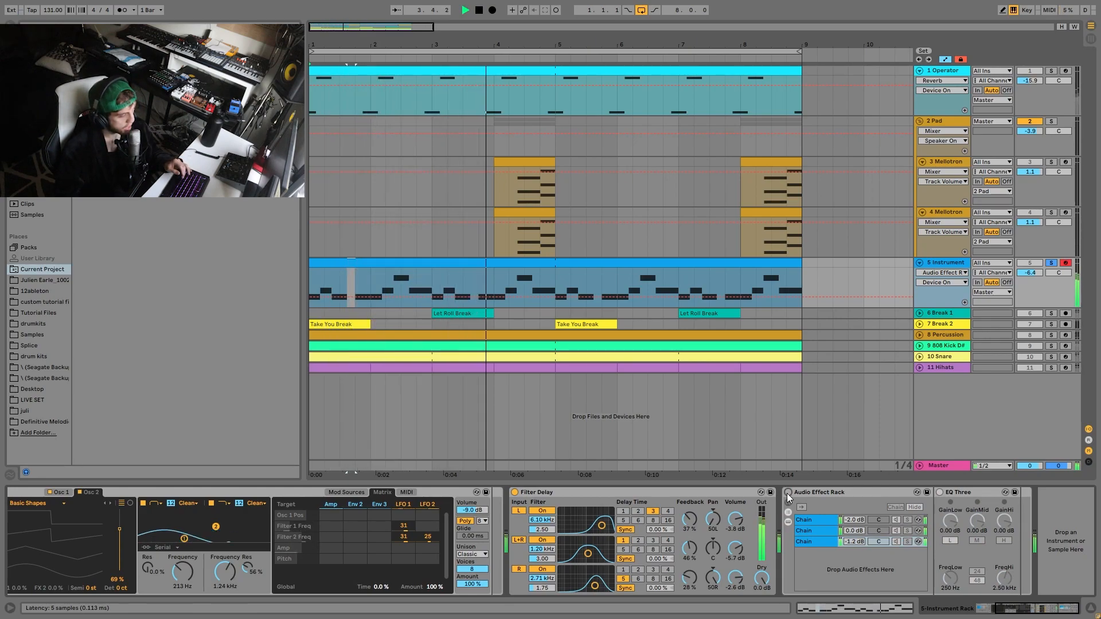
left_click(788, 492)
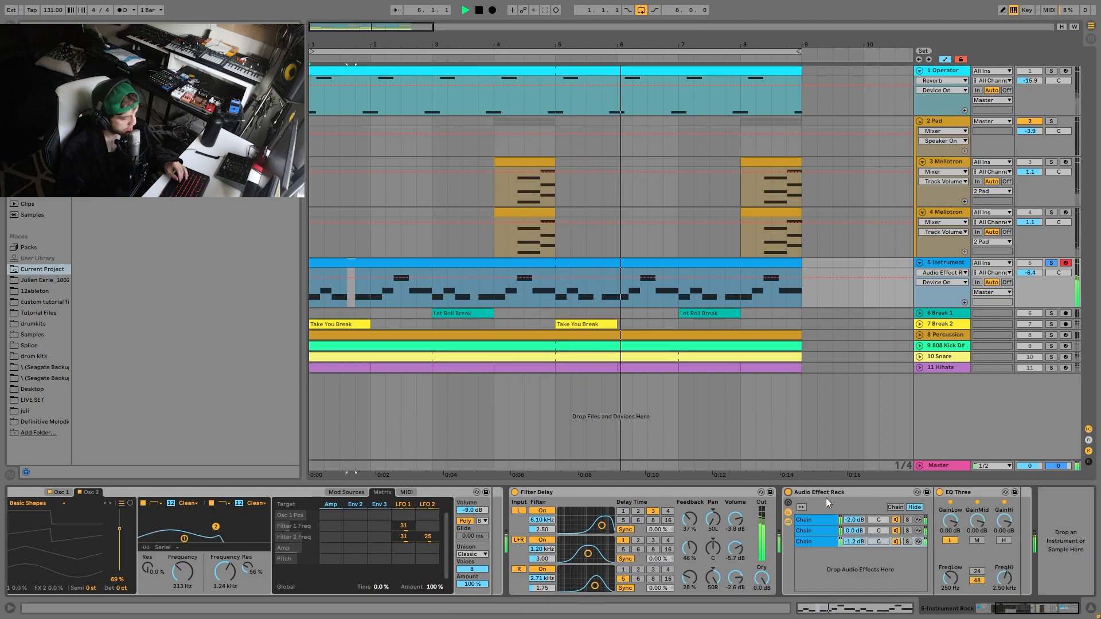
left_click(815, 493)
key("space")
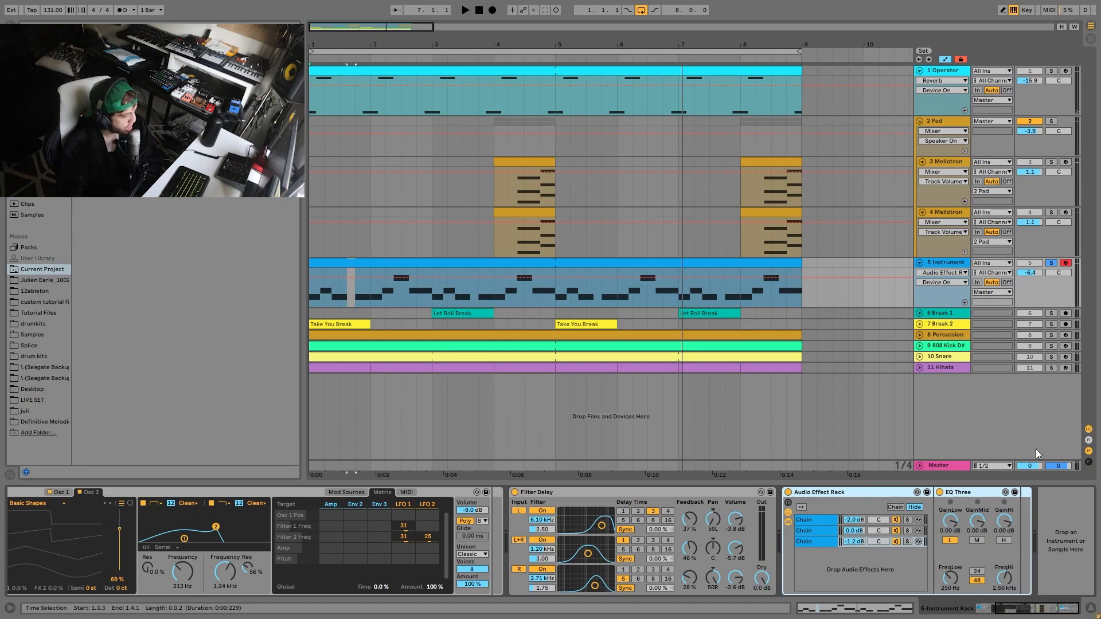
- Inspect the devices on the first and second Audio Effect Rack chains and briefly replay the bass from bar 1
key("ctrl+a")
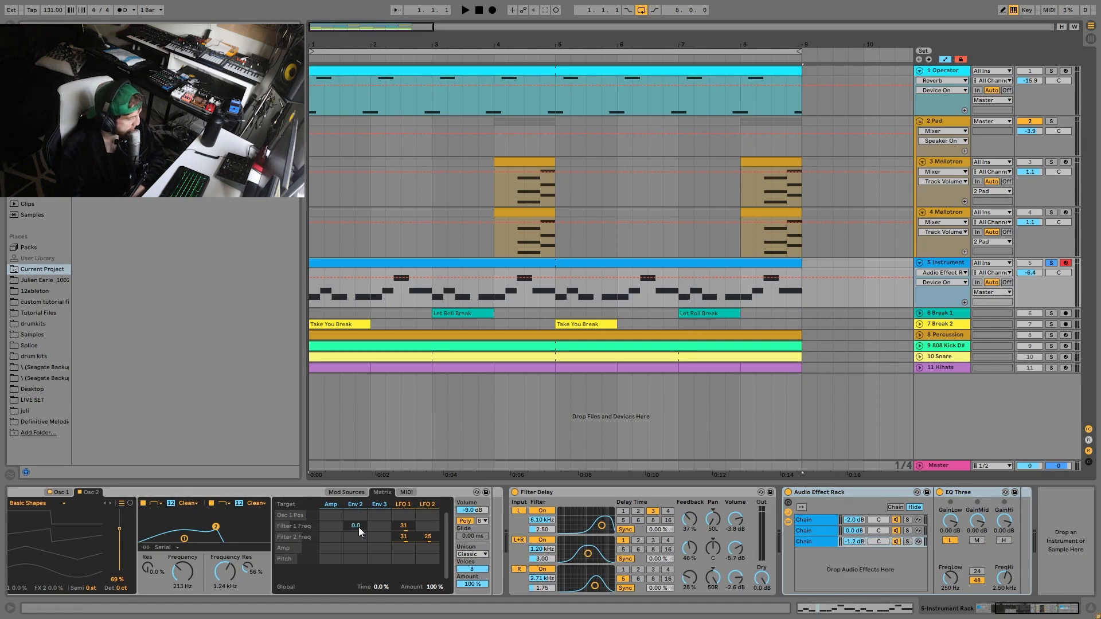
left_click_drag(310, 542, 349, 502)
left_click_drag(962, 566, 795, 584)
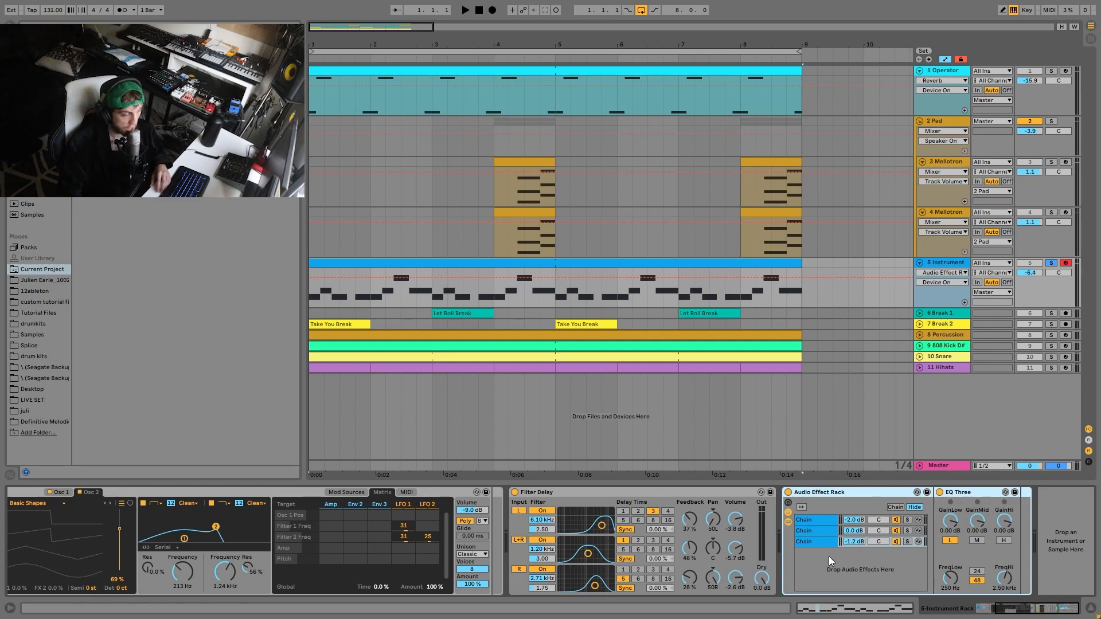
left_click(832, 523)
left_click(836, 531)
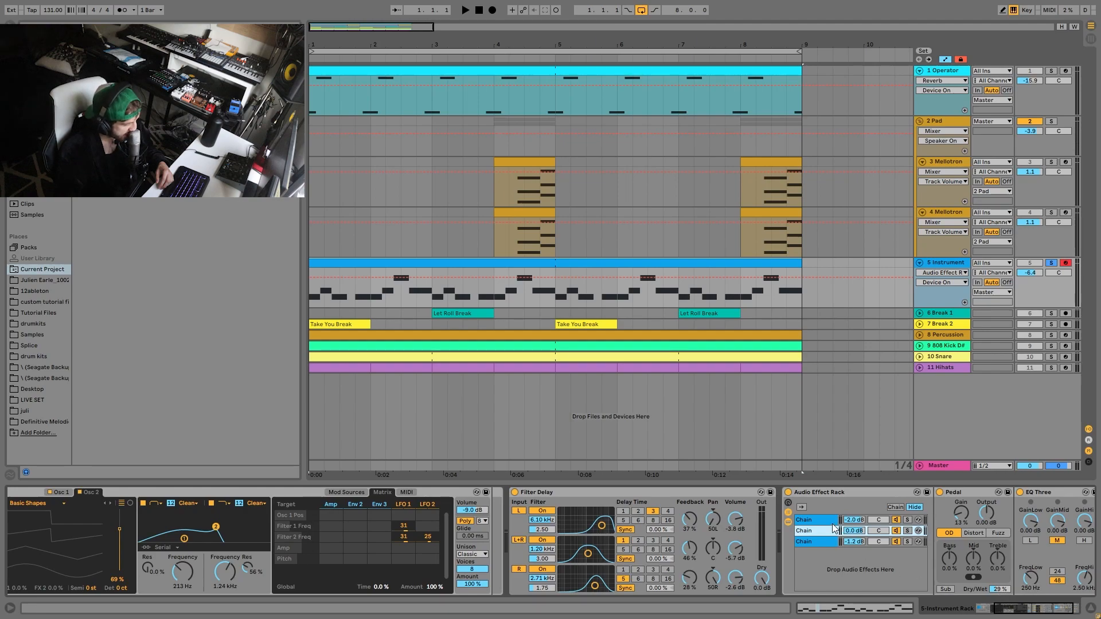
left_click(832, 523)
left_click(828, 535)
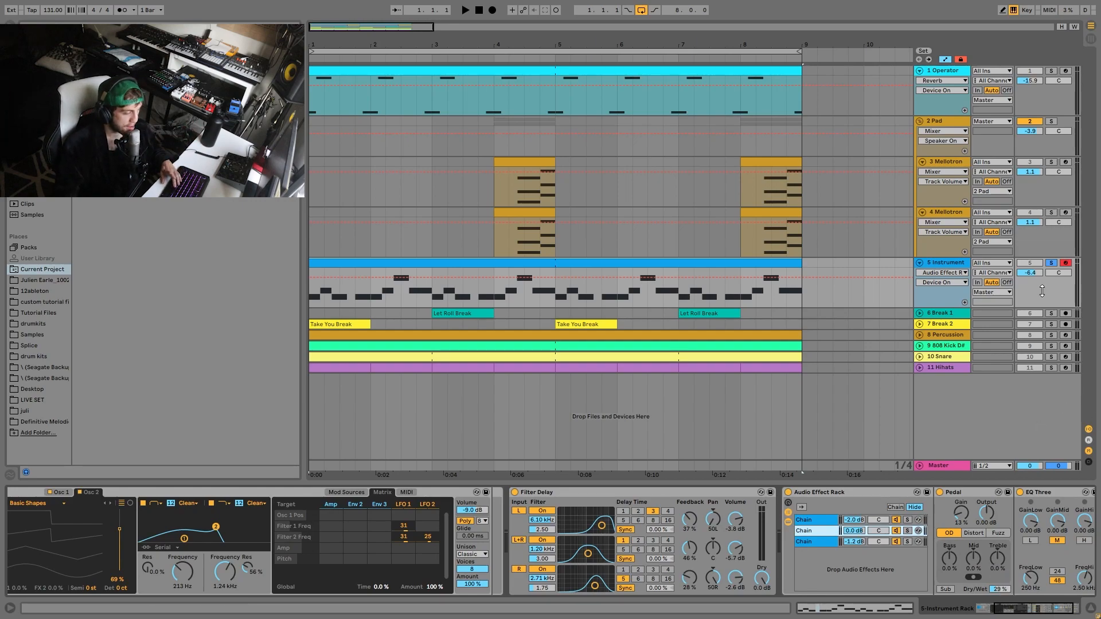
key("space")
key("space")
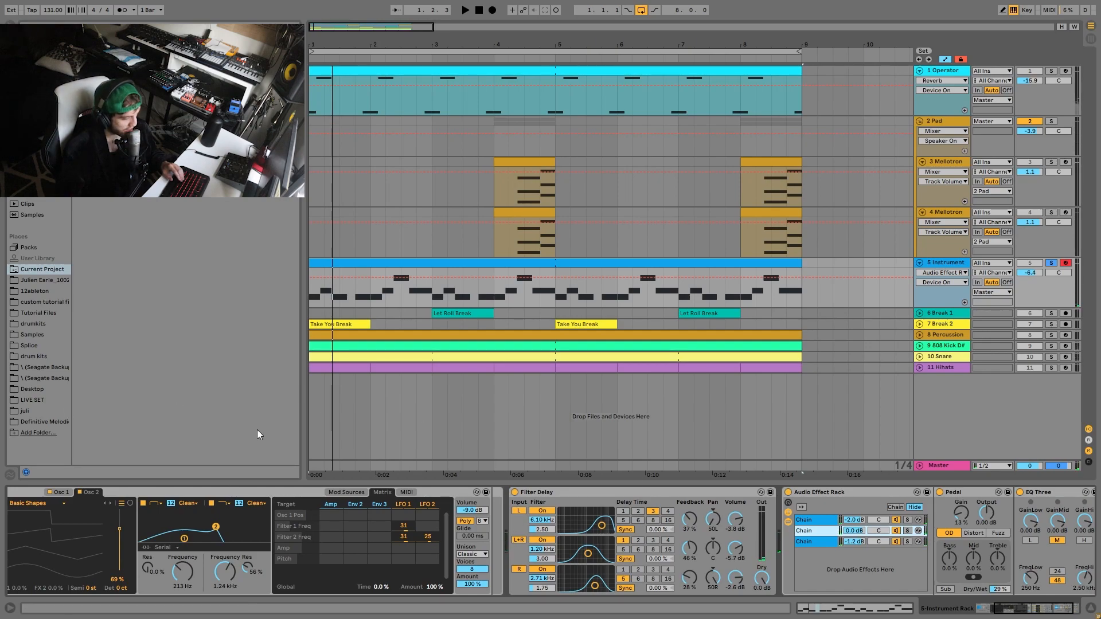
- Solo tracks 6 Break 1 through 11 Hihats, play all drums together and unfold the track lanes
left_click(938, 315)
left_click(963, 370, "shift")
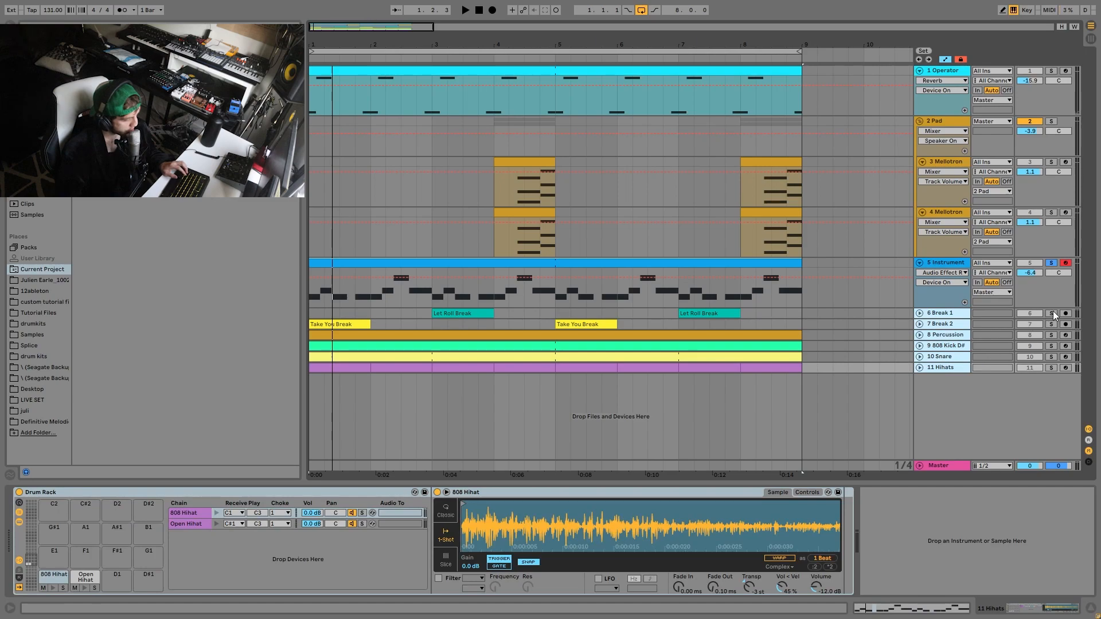
left_click(1052, 314)
key("space")
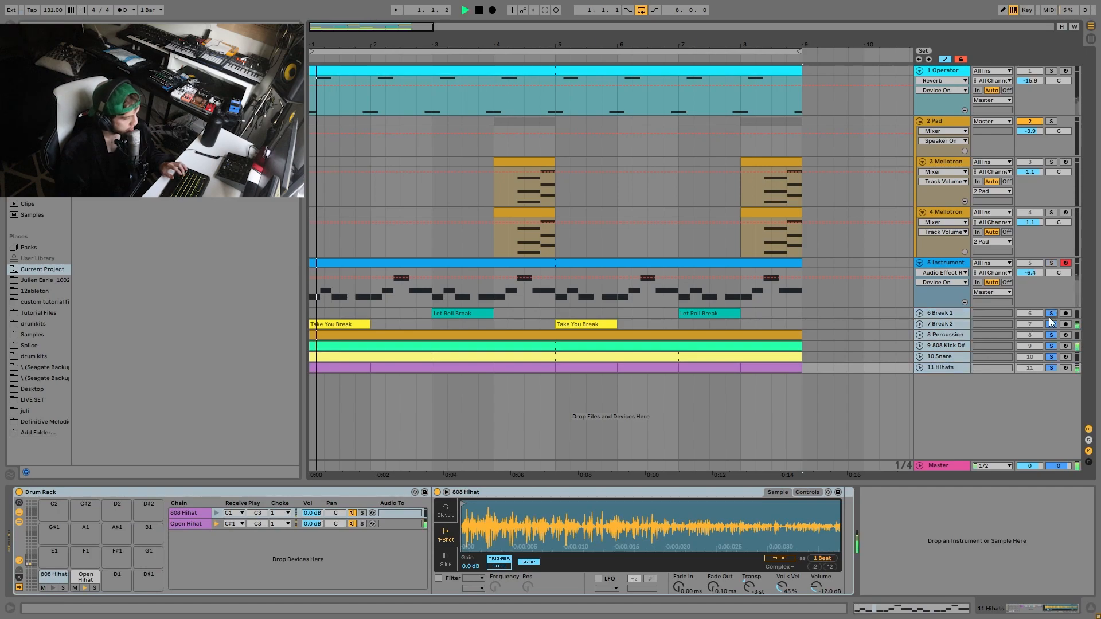
left_click(920, 313)
scroll(970, 254, "down", 1)
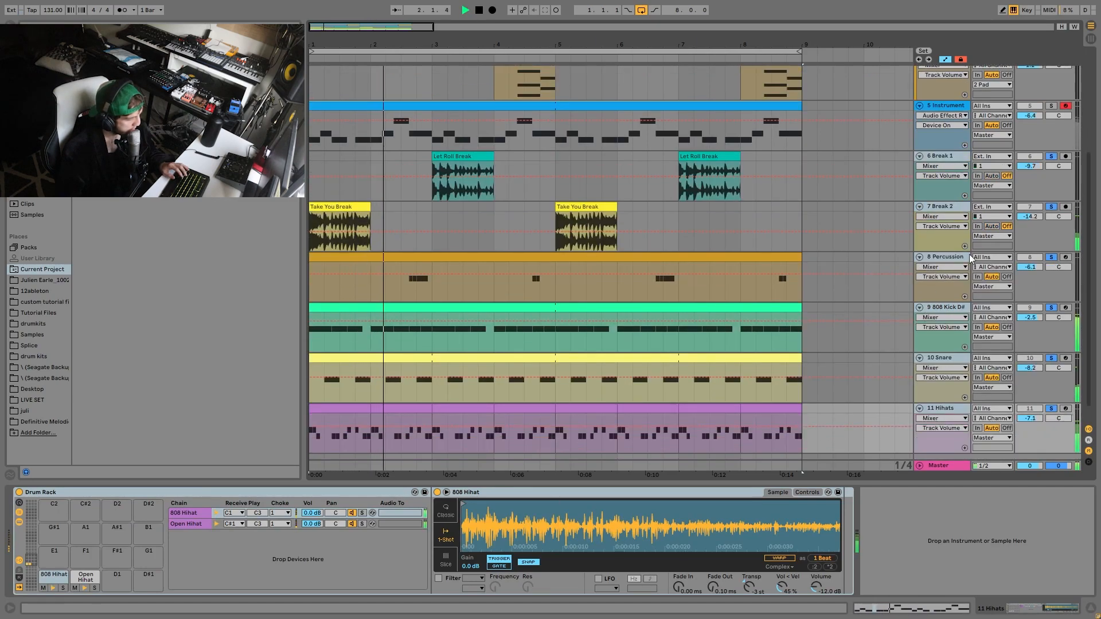
left_click(946, 205)
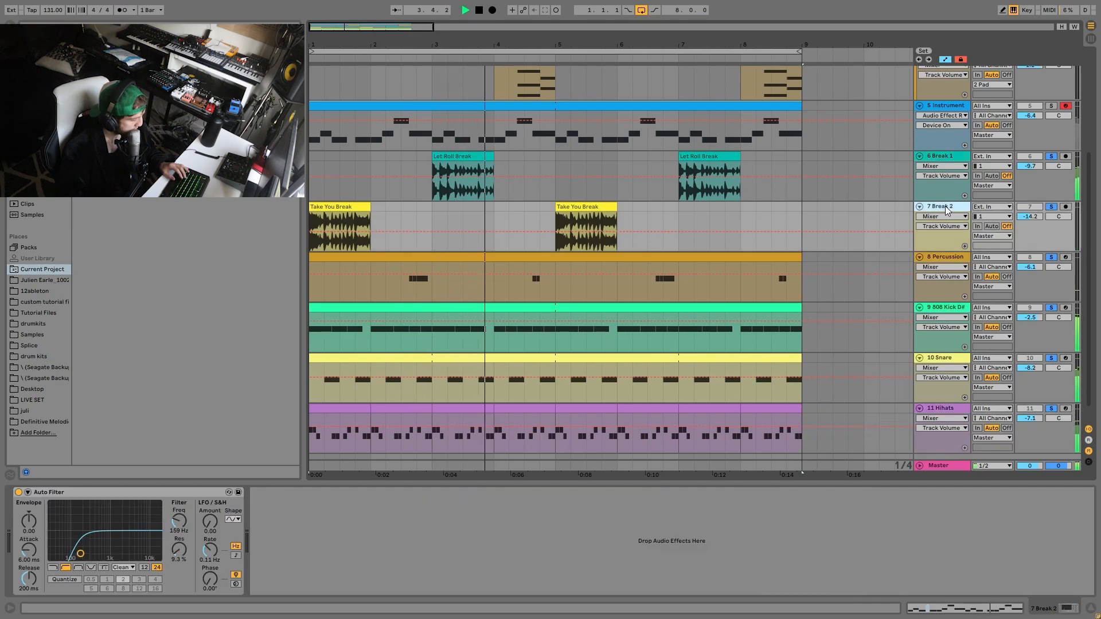
- Clear the drum solos, solo only tracks 8 Percussion through 11 Hihats, and audition the programmed drums without the breaks
left_click(1049, 208)
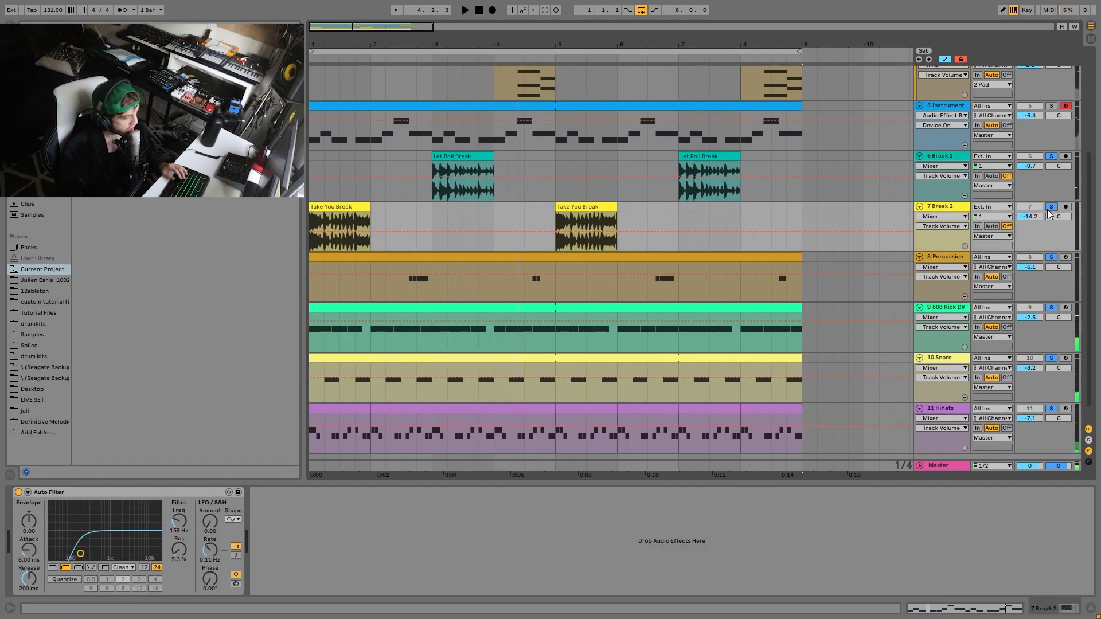
left_click(957, 257)
scroll(955, 270, "down", 1)
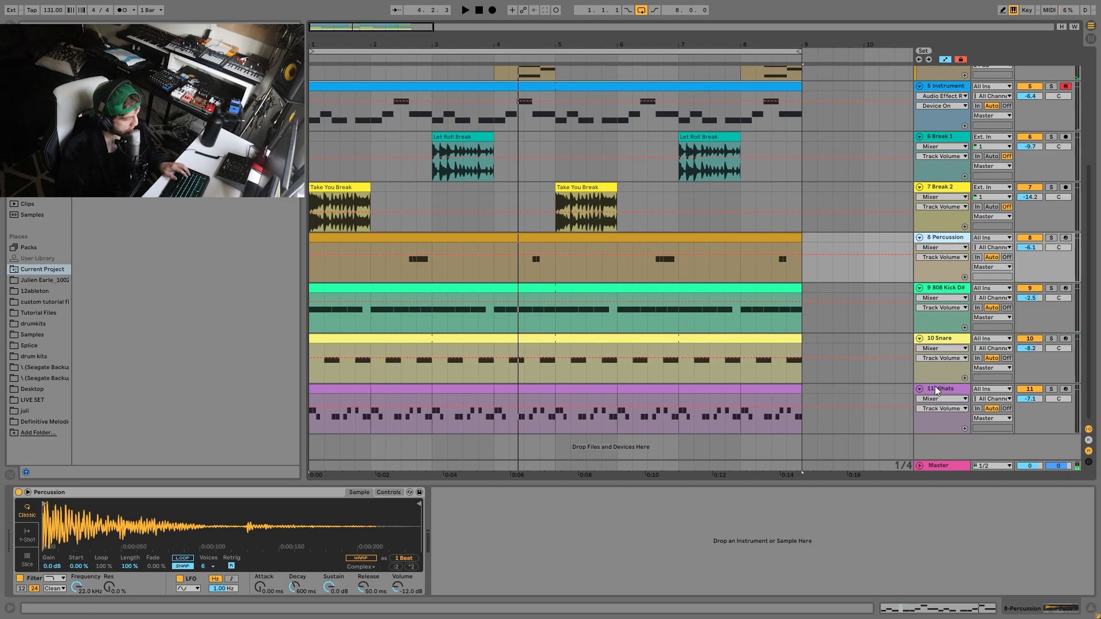
left_click(936, 389, "shift")
left_click(1050, 390)
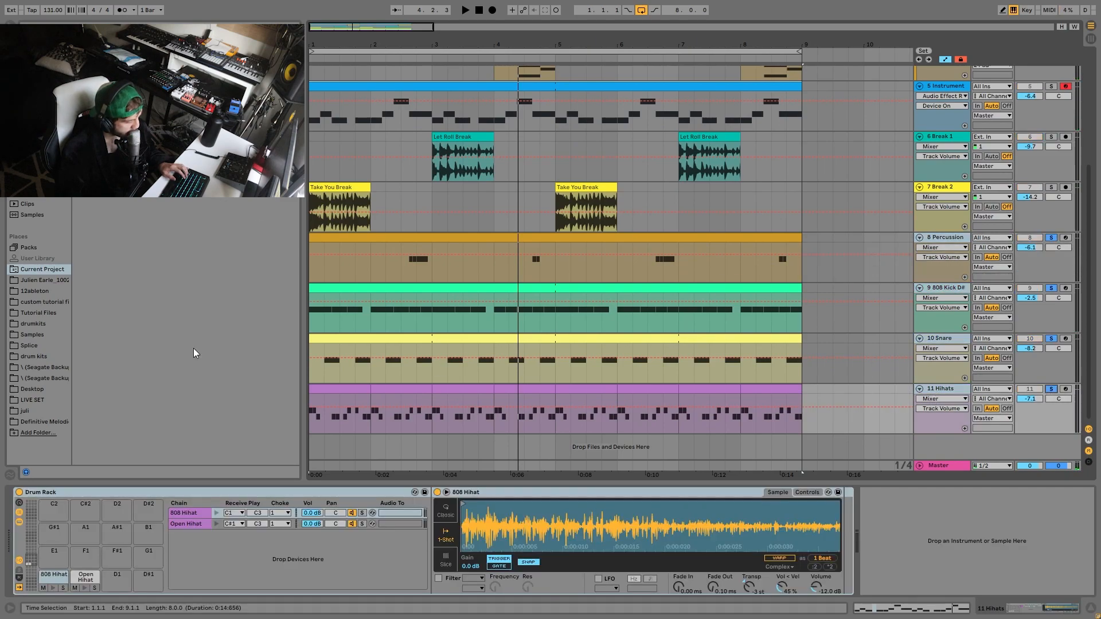
left_click(344, 287)
key("space")
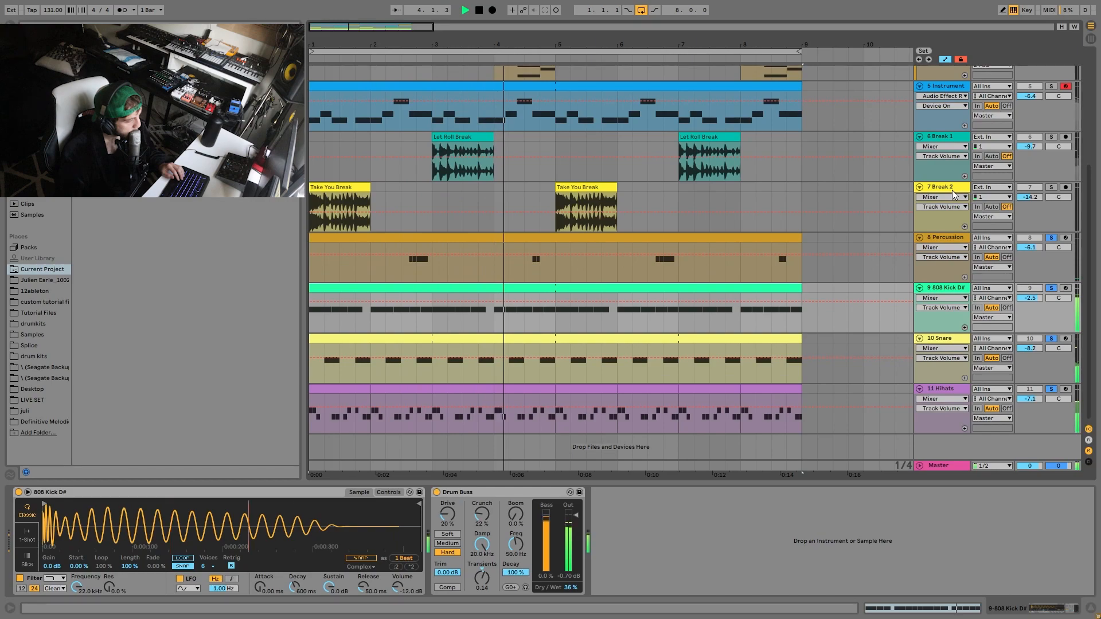
key("space")
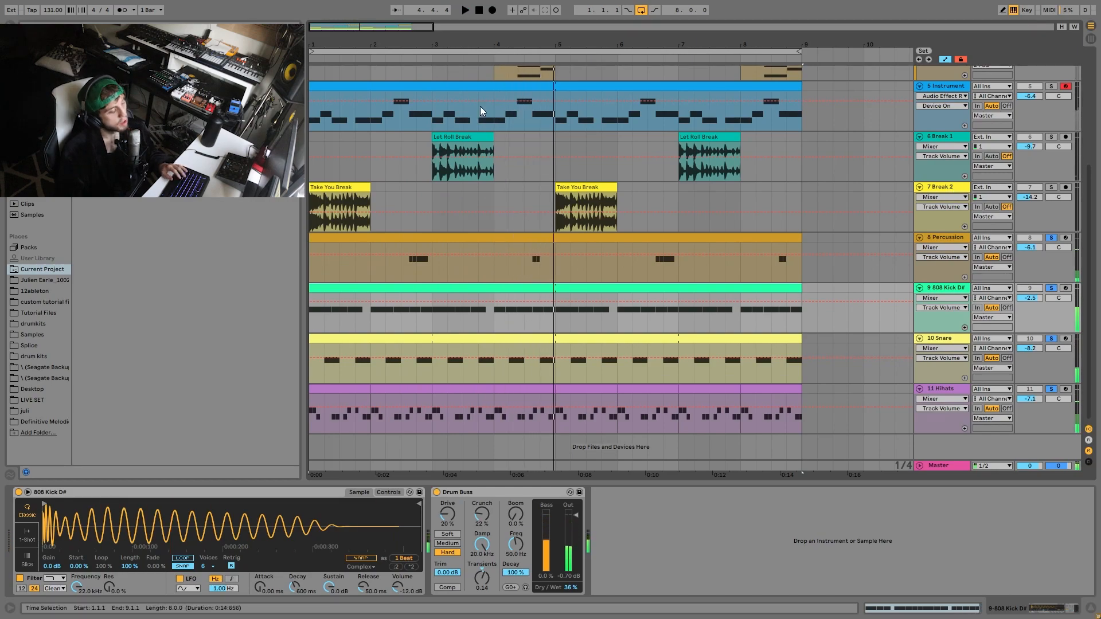
- Solo only 6 Break 1 and 7 Break 2 and audition the two sampled breaks from bar 1
left_click(944, 186)
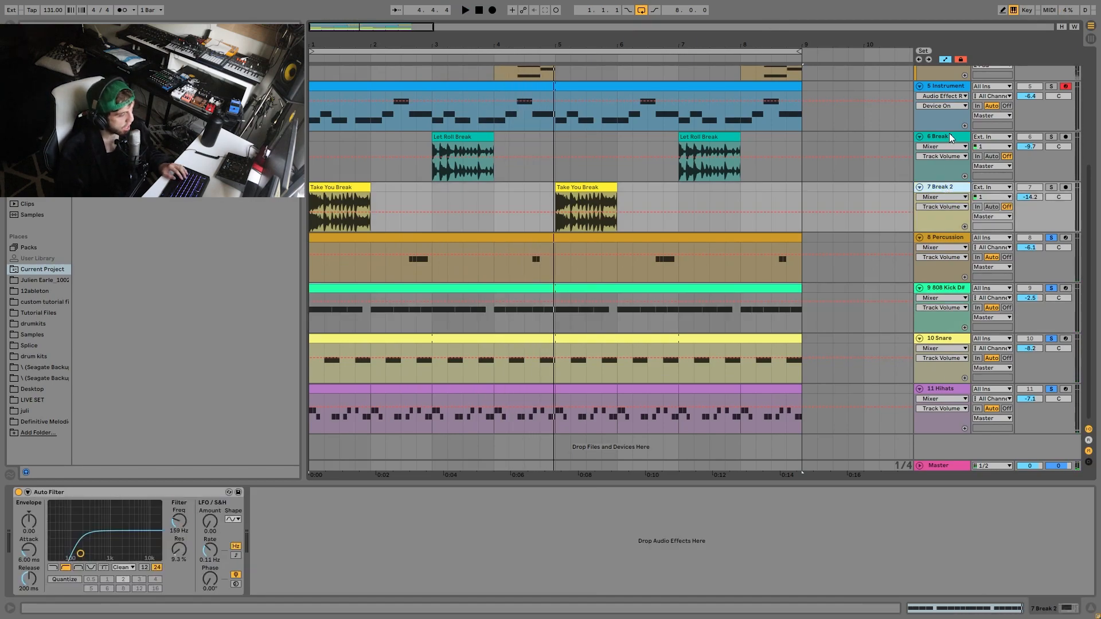
left_click(949, 135, "shift")
left_click(1050, 138)
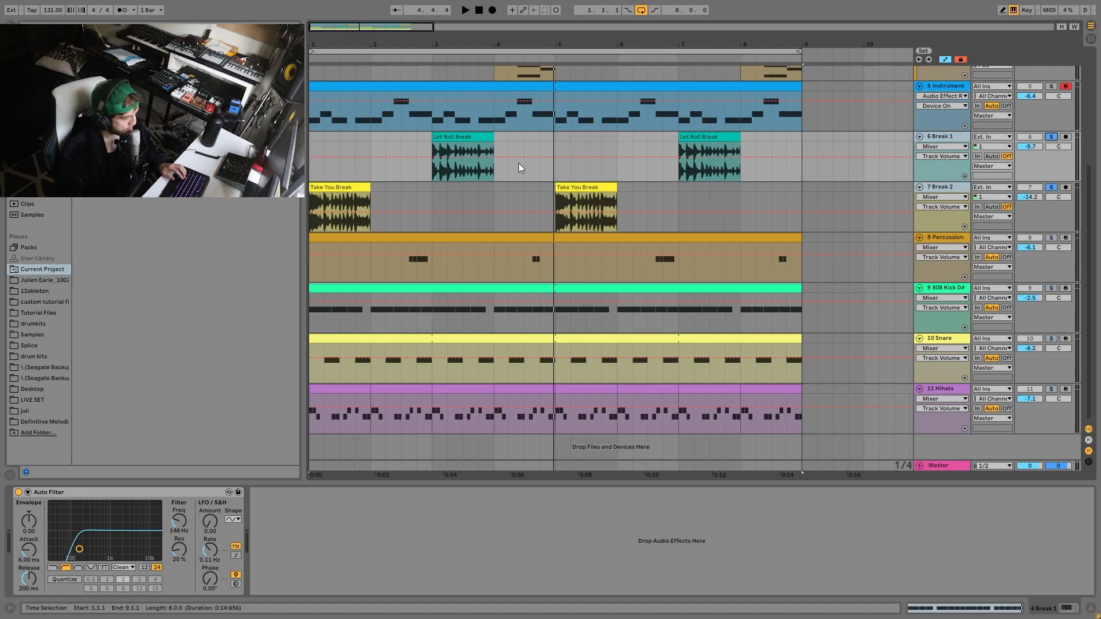
key("space")
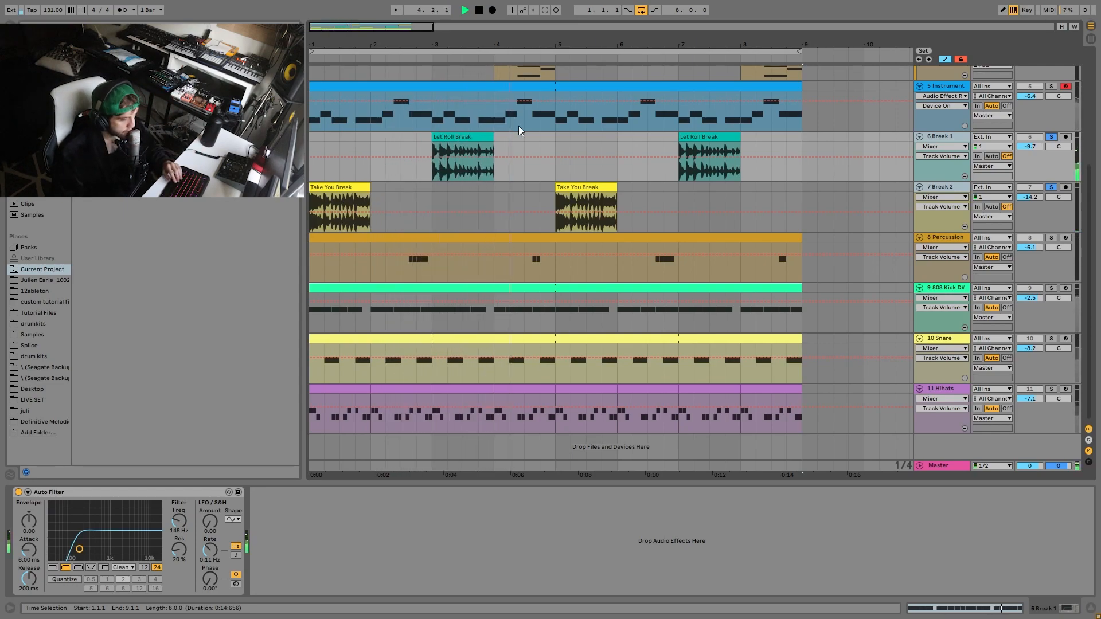
key("space")
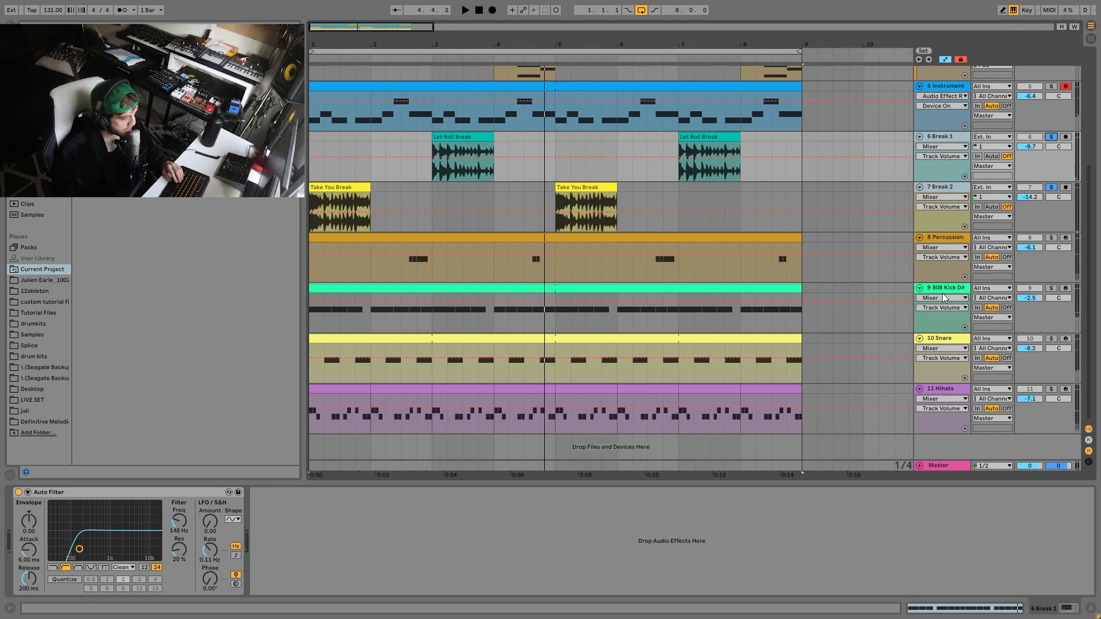
- Add tracks 8 Percussion through 11 Hihats to the soloed breaks and play the full drum section
left_click(959, 237)
left_click(952, 389, "shift")
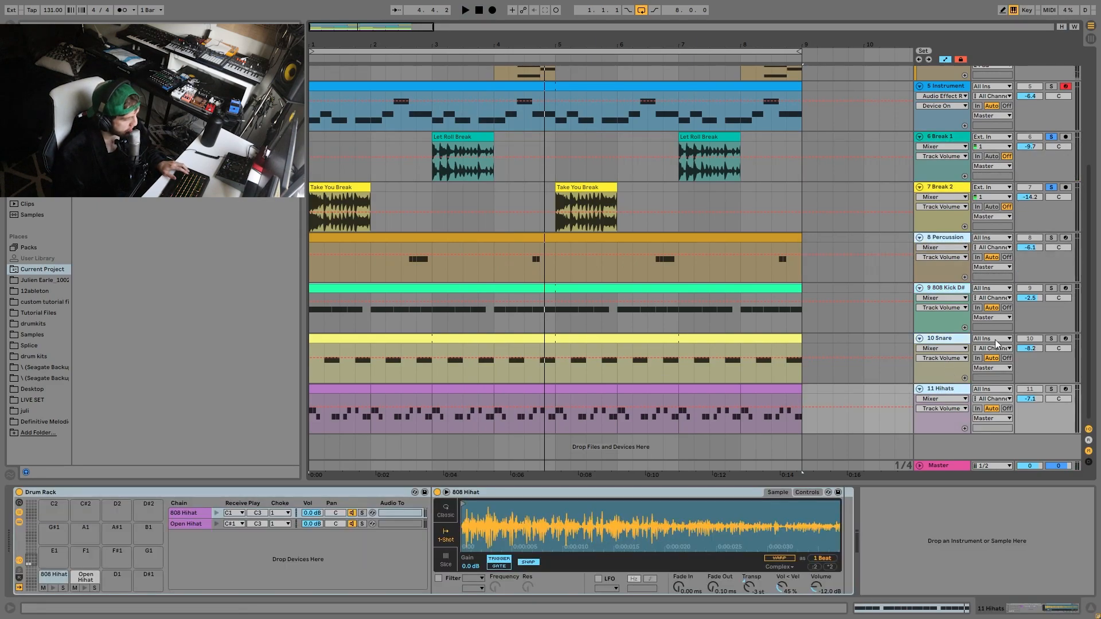
left_click(1052, 239)
key("space")
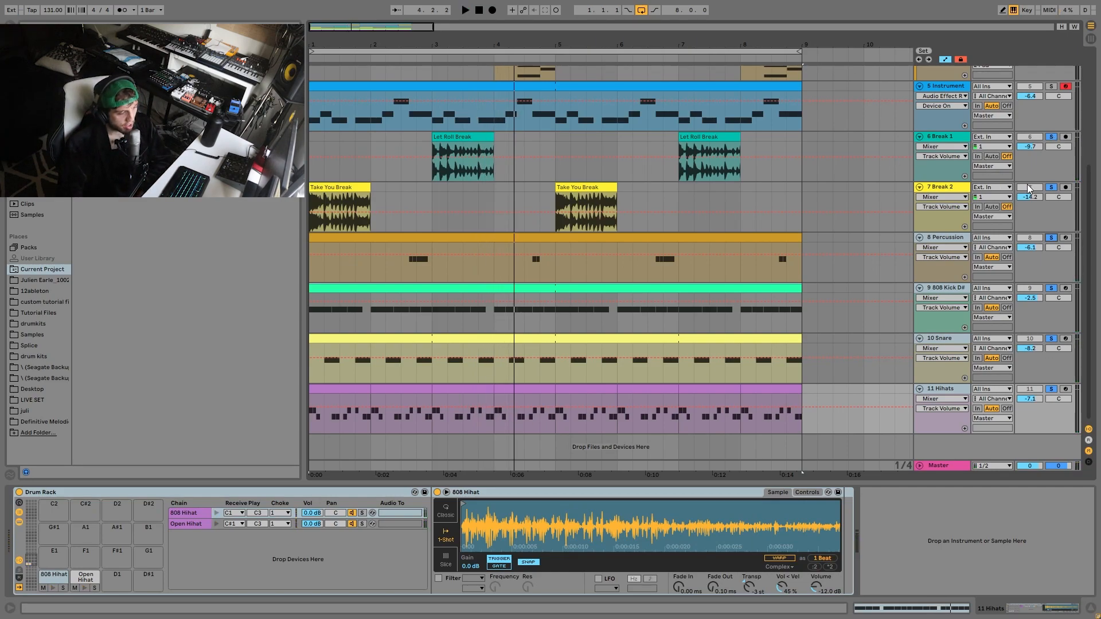
- Clear all track solos and show the 8 Percussion track's sampler device
left_click(1052, 188)
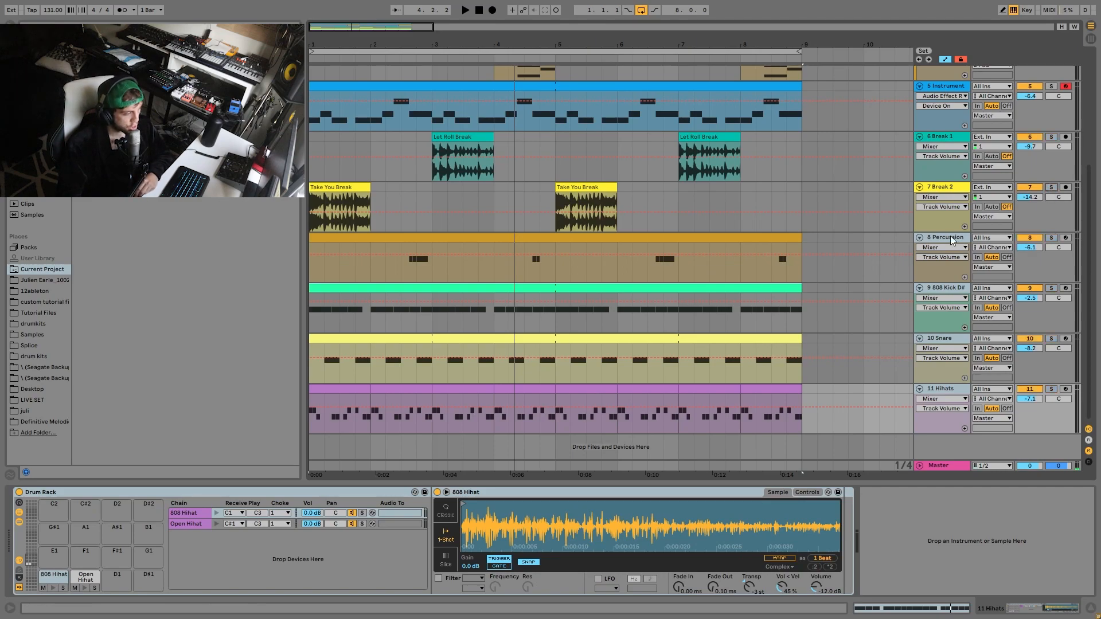
left_click(967, 240)
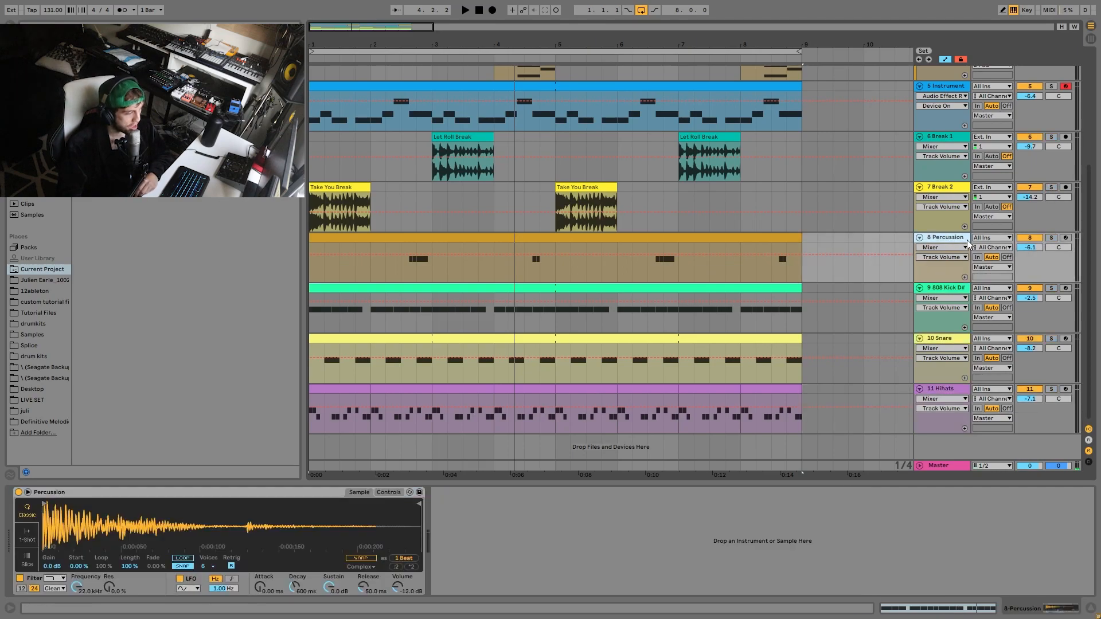
- Solo only tracks 8 Percussion through 11 Hihats and play the programmed drums
left_click(953, 393)
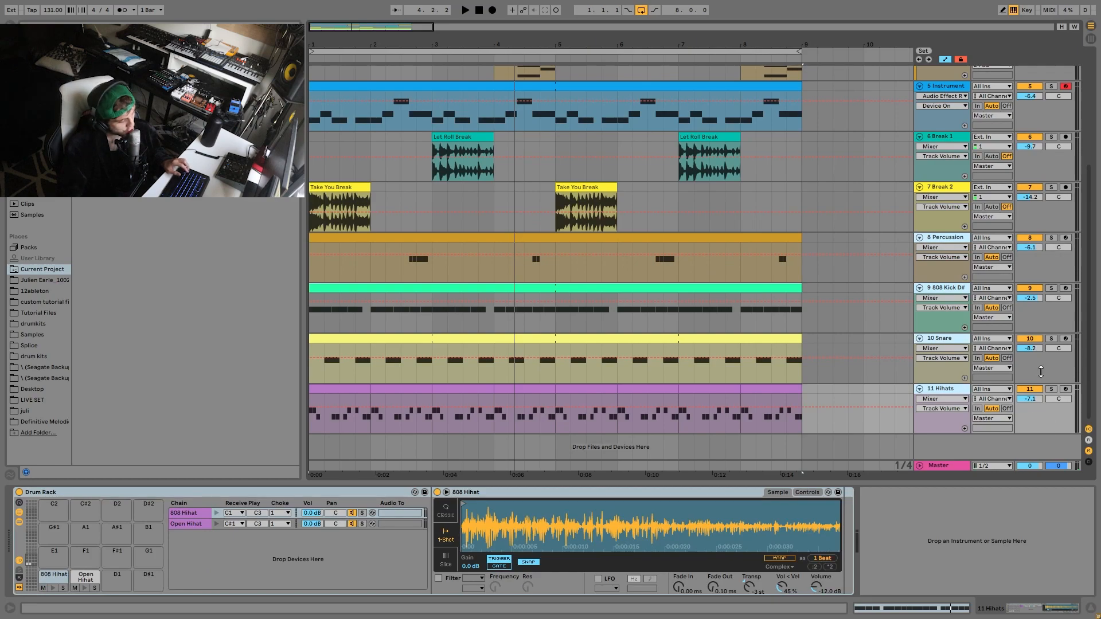
left_click(1052, 389)
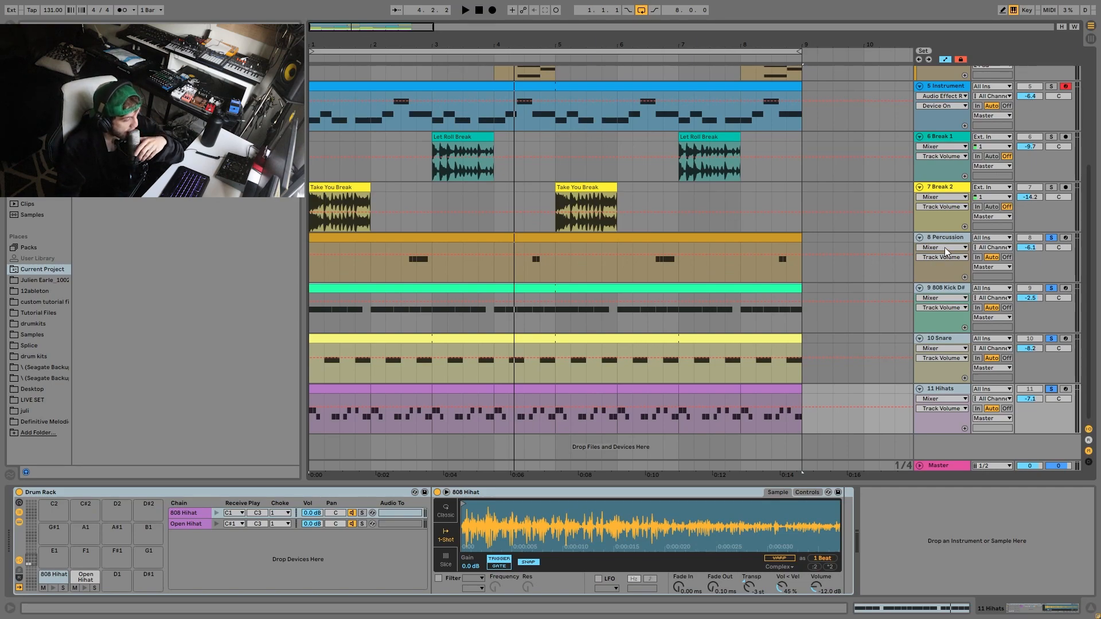
key("space")
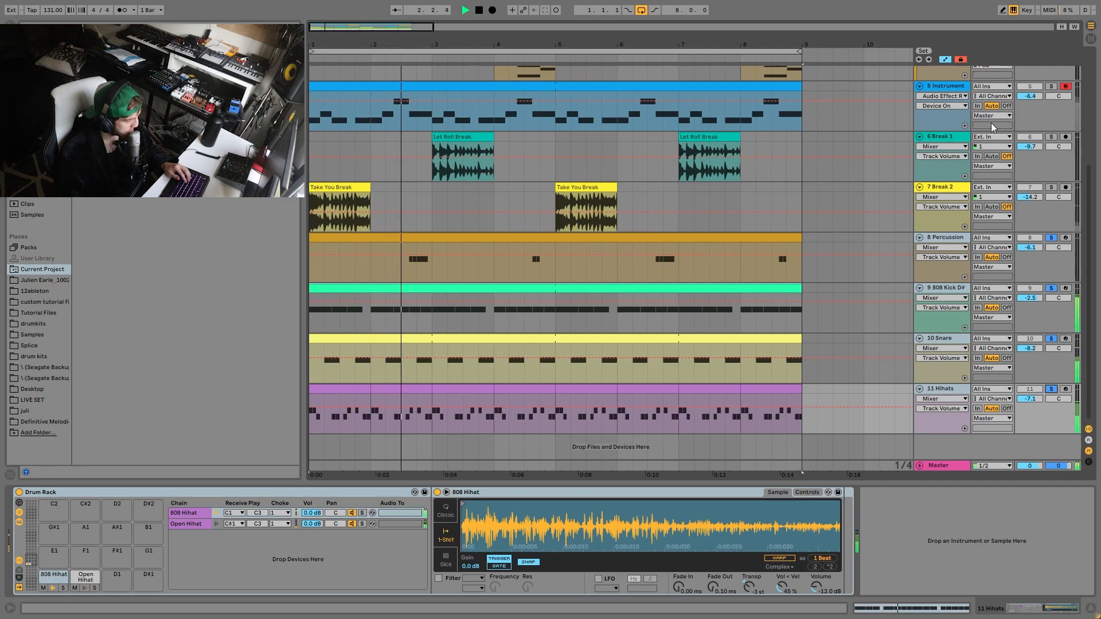
key("space")
- Solo only 6 Break 1 and 7 Break 2, play them, and show each track's Auto Filter
left_click(954, 187)
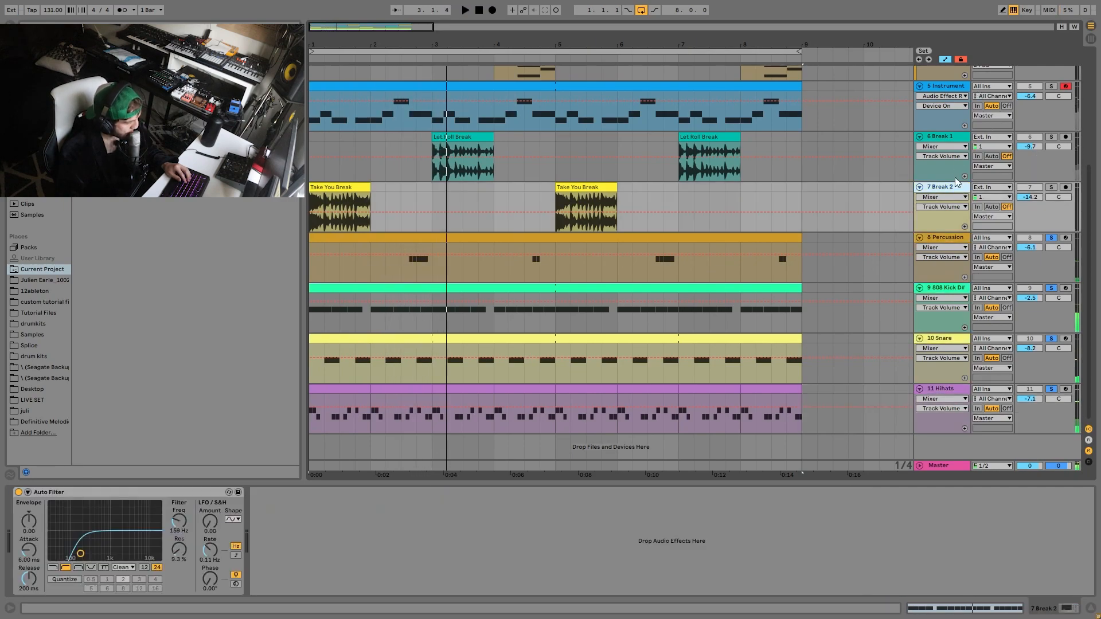
left_click(945, 138, "shift")
left_click(1051, 137)
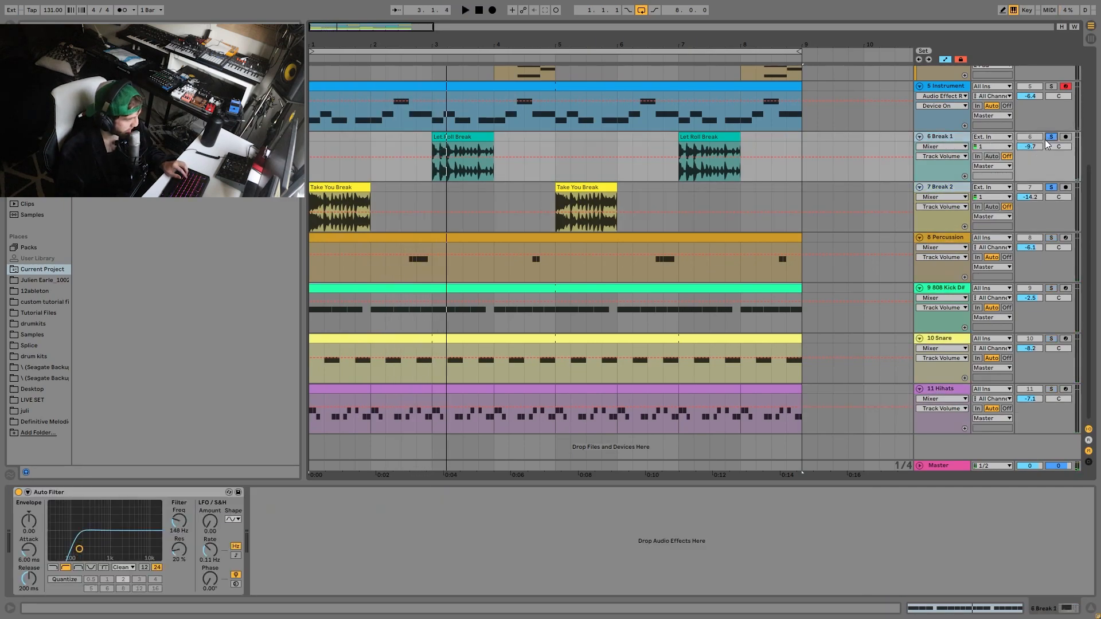
key("space")
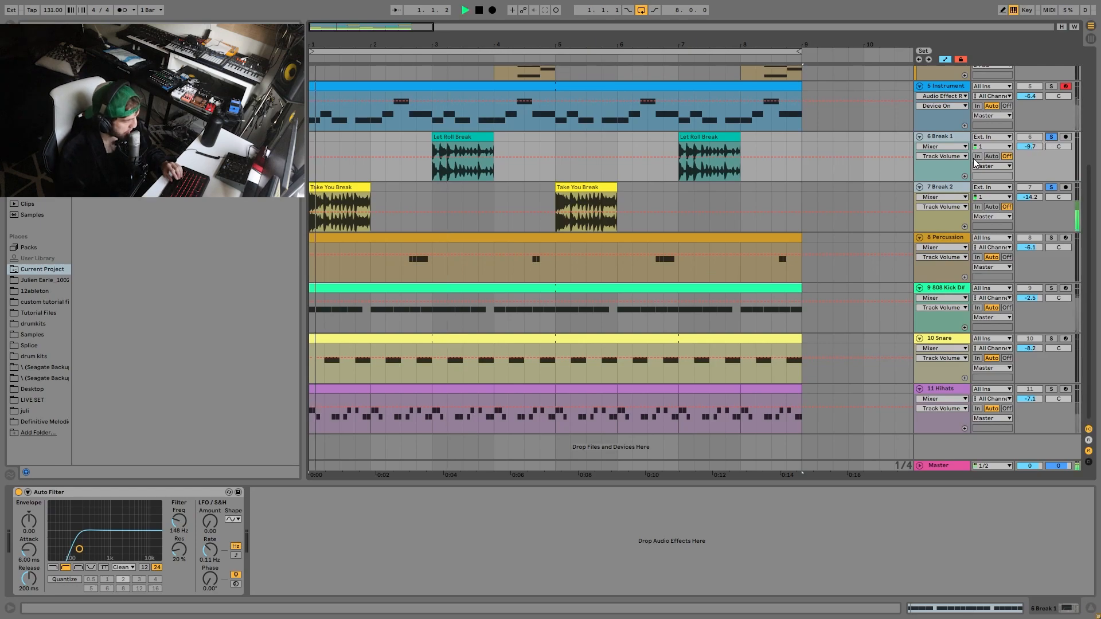
left_click(952, 187)
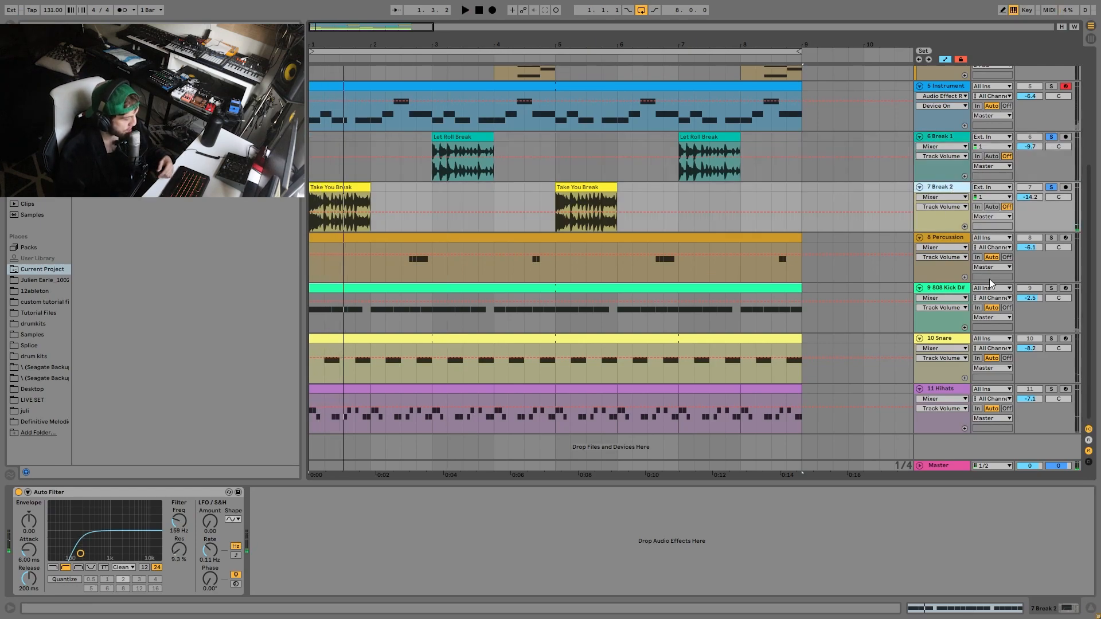
left_click(948, 178)
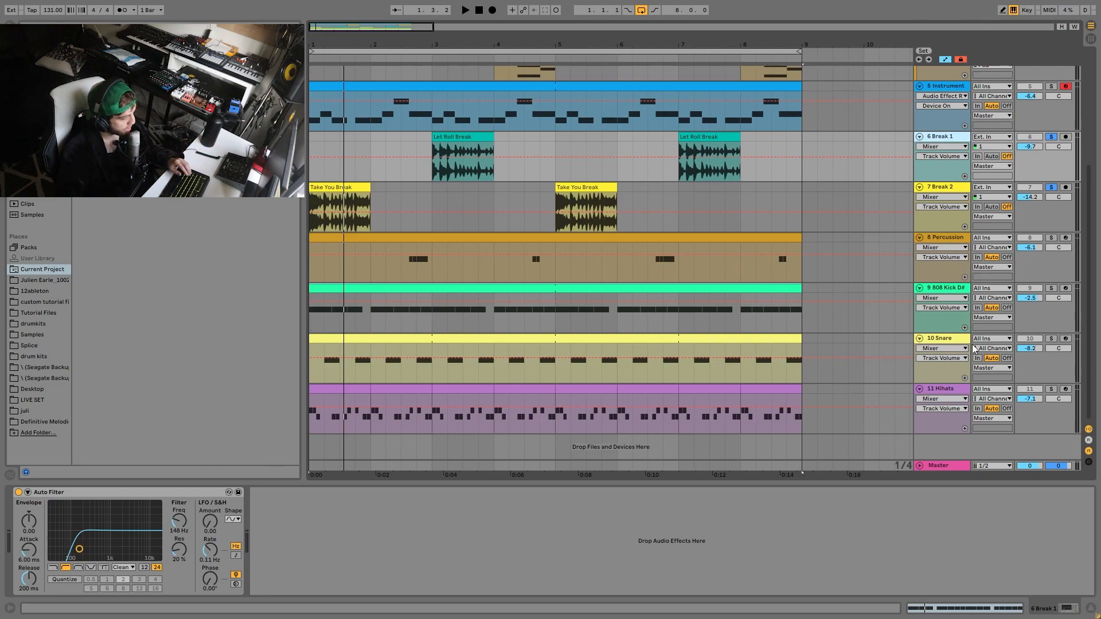
- Move the solo to tracks 8 Percussion through 11 Hihats and play them with the 9 808 Kick D# devices shown
left_click(938, 244)
left_click(945, 390, "shift")
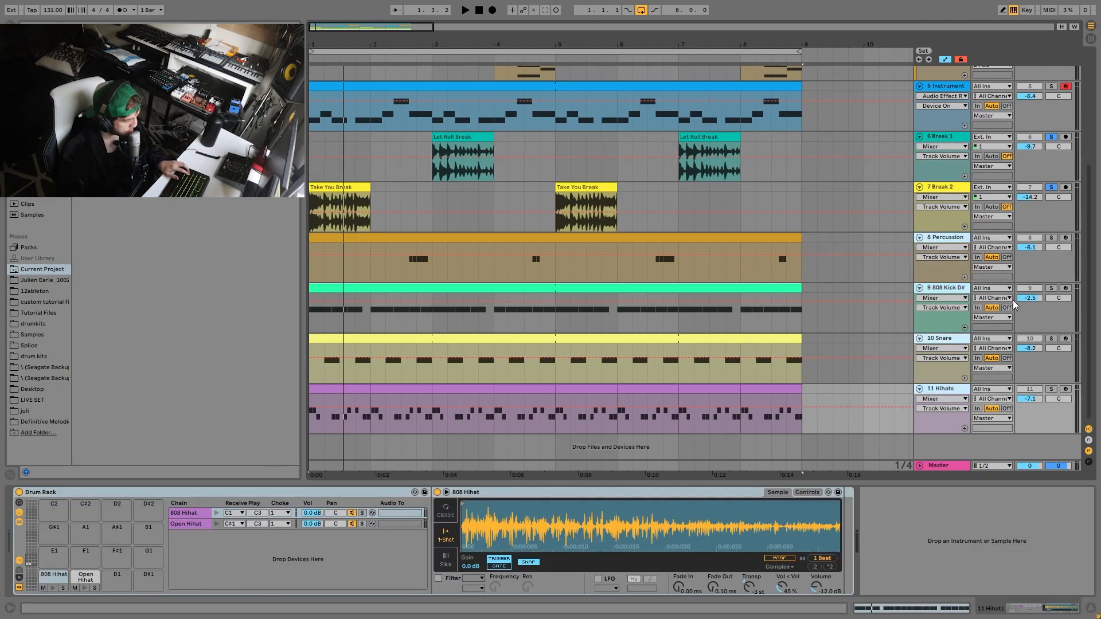
left_click(1051, 289)
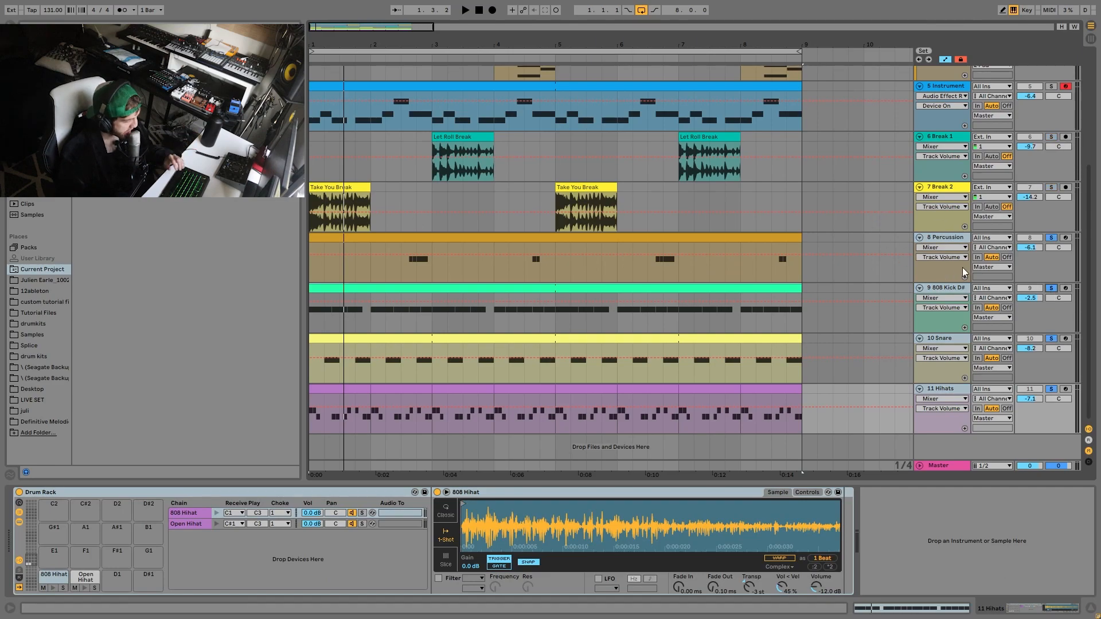
left_click(944, 287)
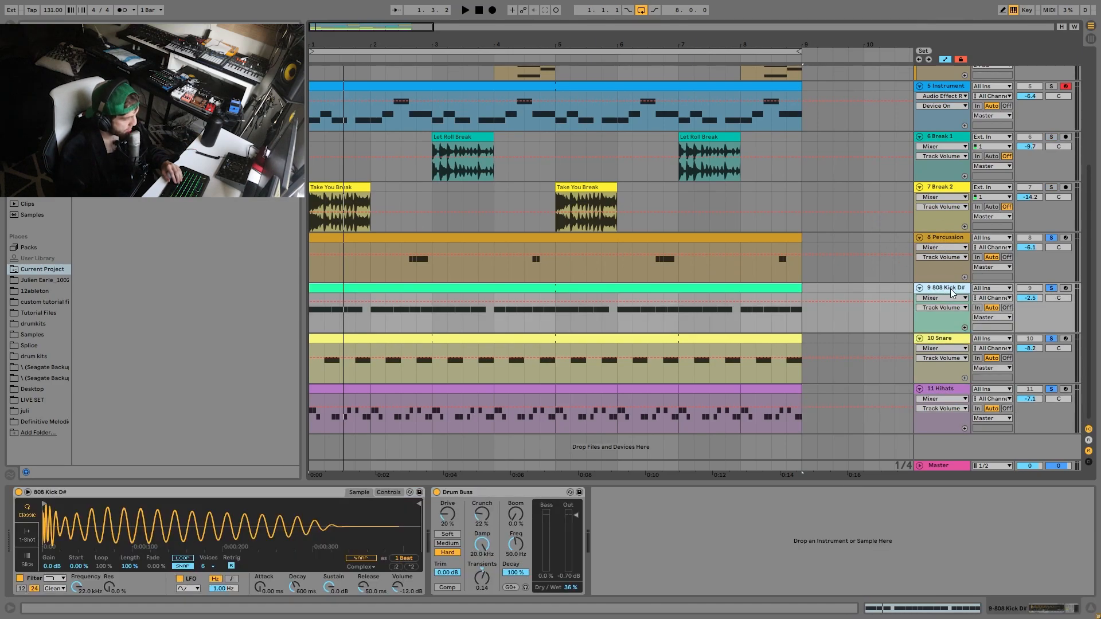
key("space")
key("space")
- Solo only 9 808 Kick D# and audition it with its Drum Buss on, switched off, and restored
left_click(1052, 290)
key("space")
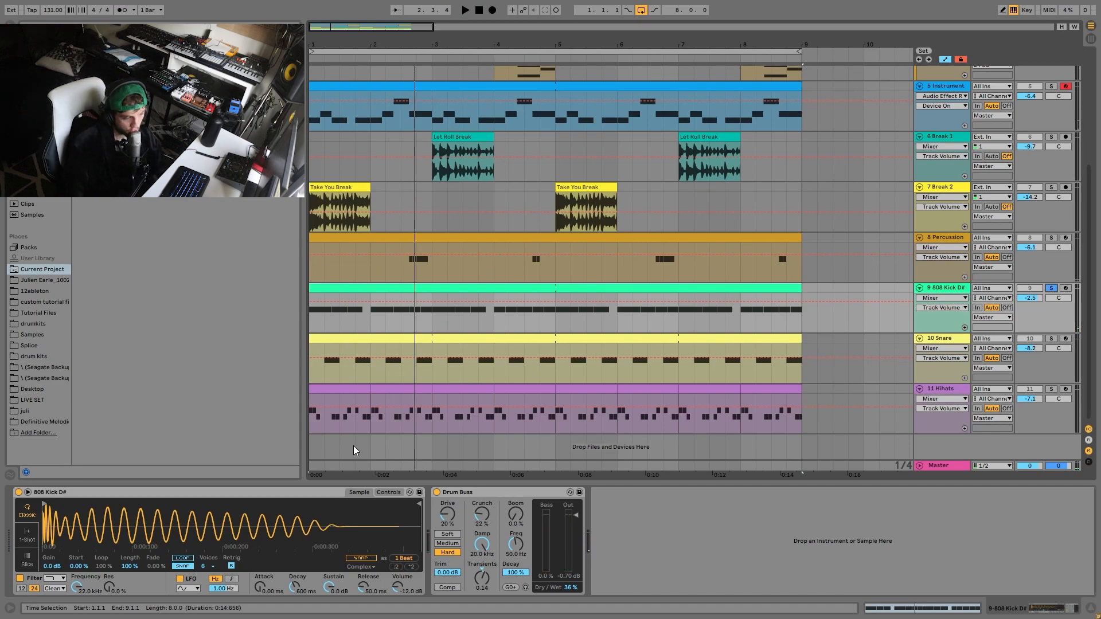
left_click(437, 492)
key("space")
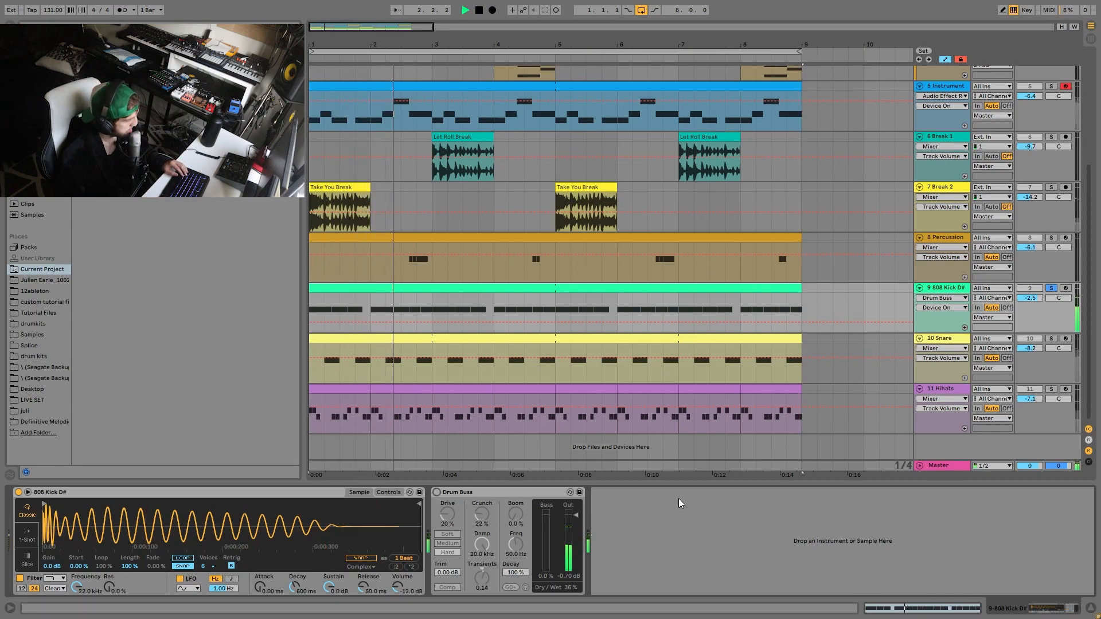
key("ctrl+z")
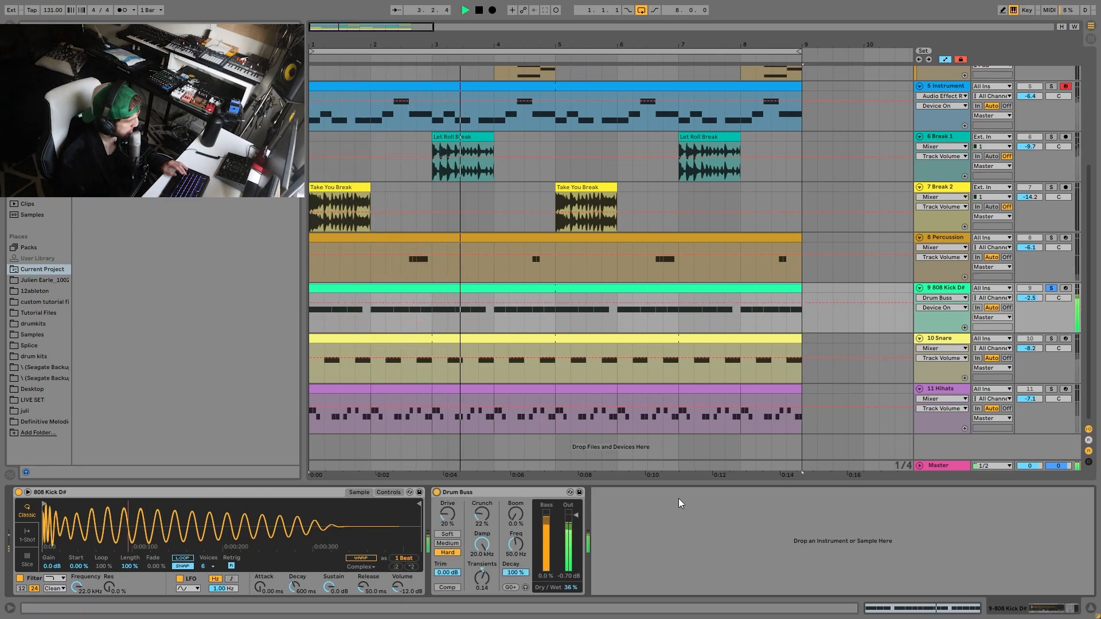
key("space")
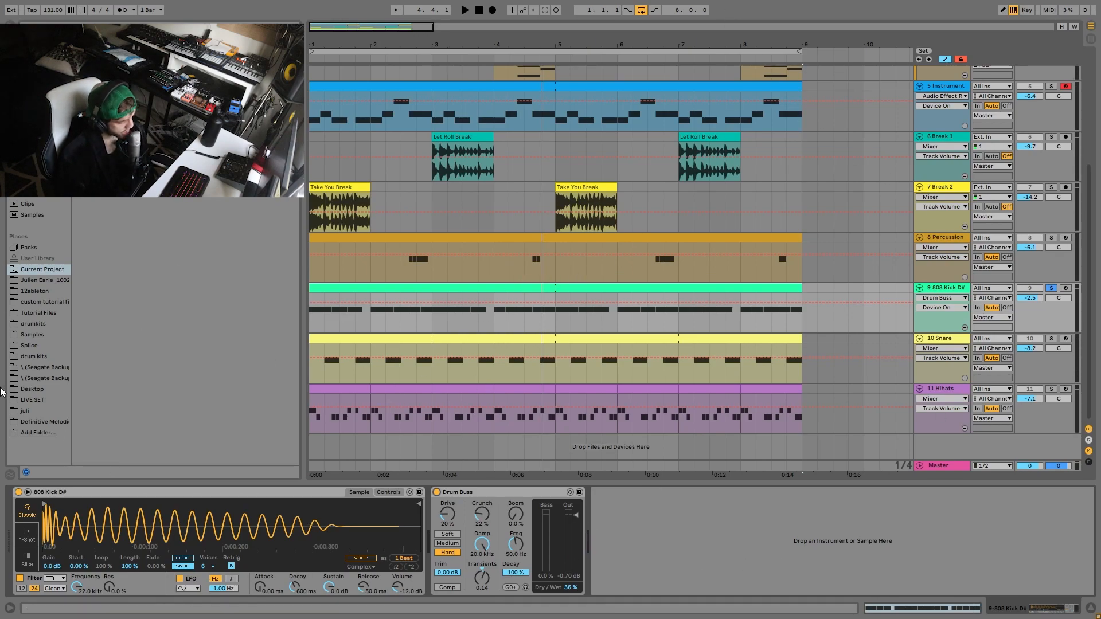
- Solo only 10 Snare and play it with its Instrument Rack, Reverb and Drum Buss shown
left_click(1051, 340)
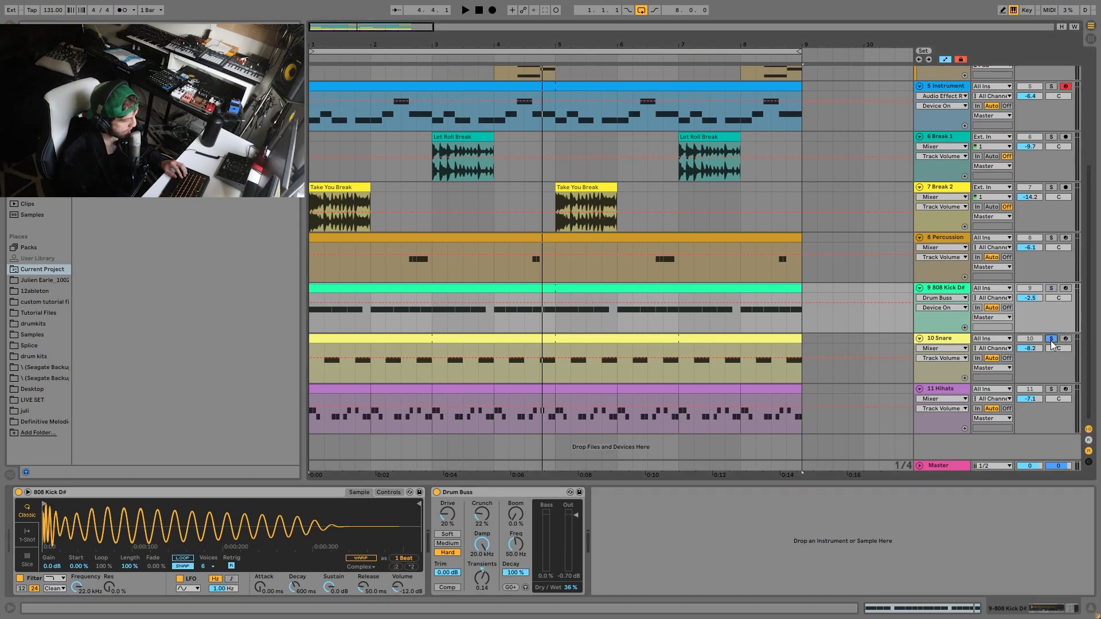
left_click(963, 338)
key("space")
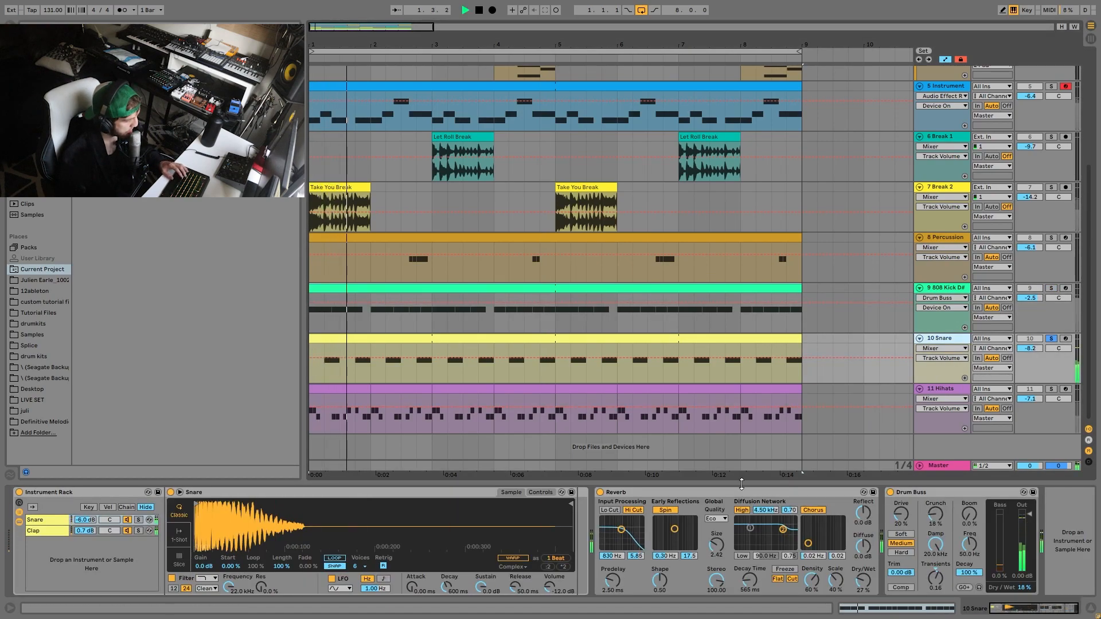
key("space")
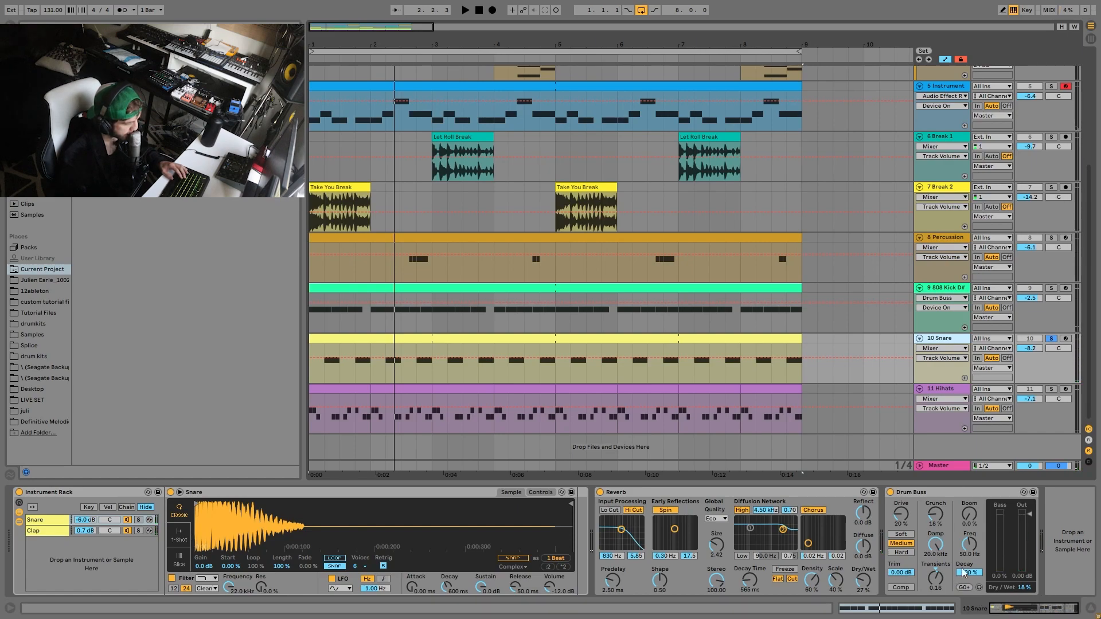
- Audition the Snare and Clap chains of the snare's Instrument Rack one at a time, then clear the chain solo
left_click(41, 524)
key("space")
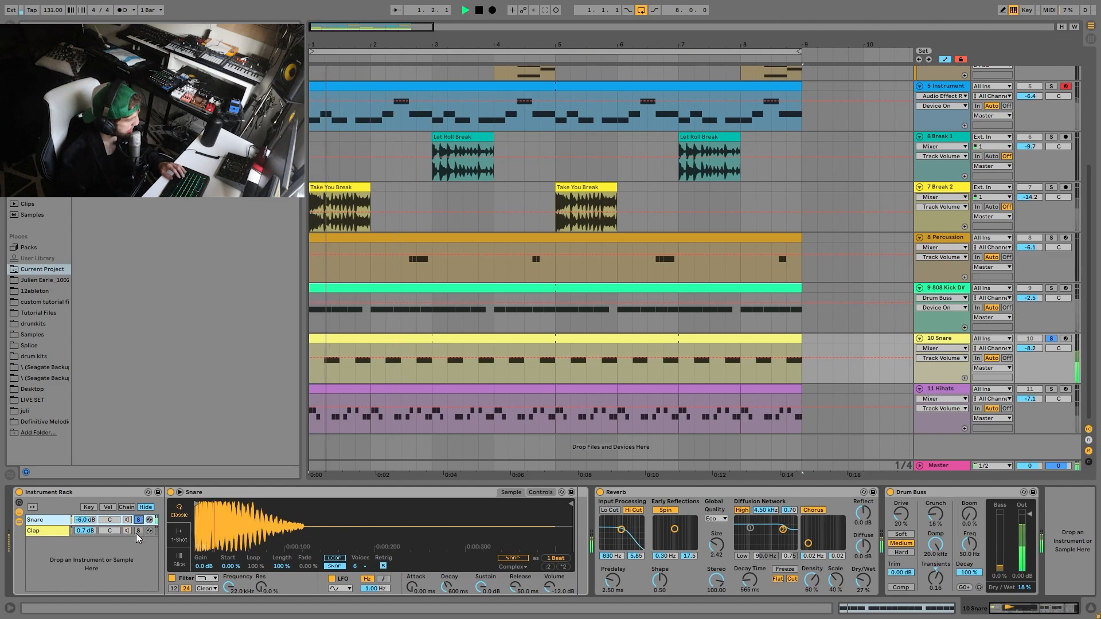
left_click(139, 531)
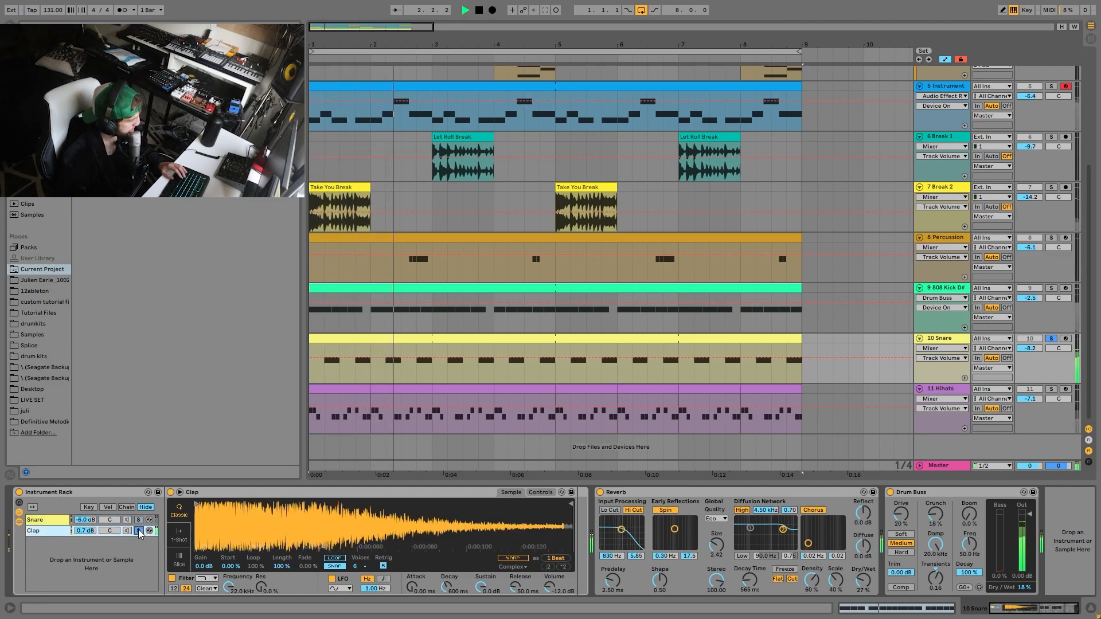
left_click(139, 532)
- Add 9 808 Kick D# to the soloed snare, play both together, and show the kick's devices
key("space")
left_click(1053, 289)
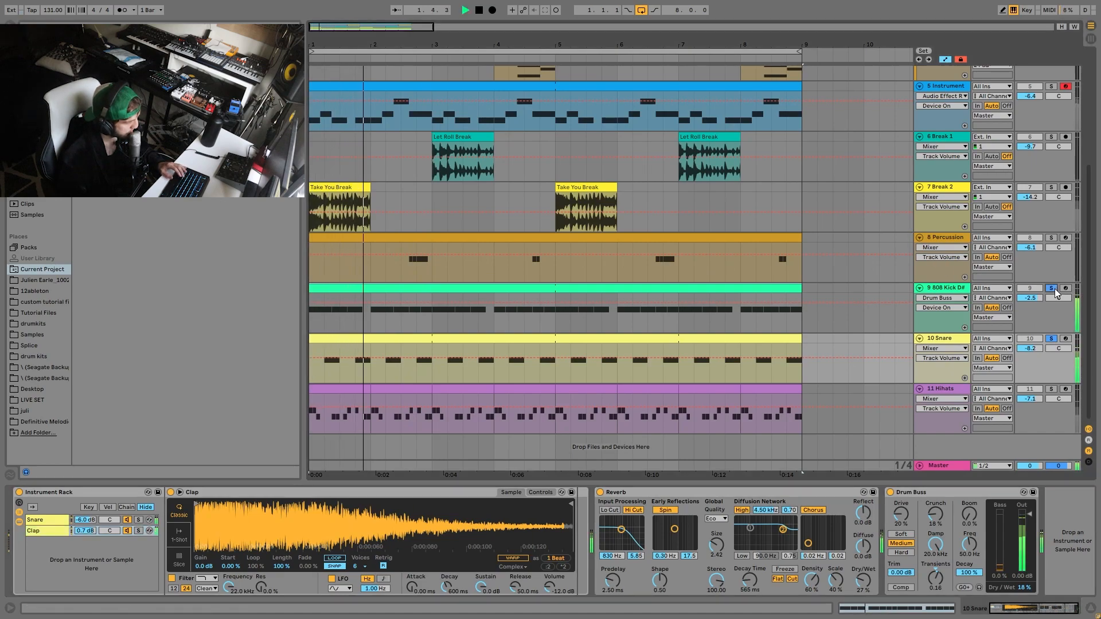
left_click(938, 288)
key("space")
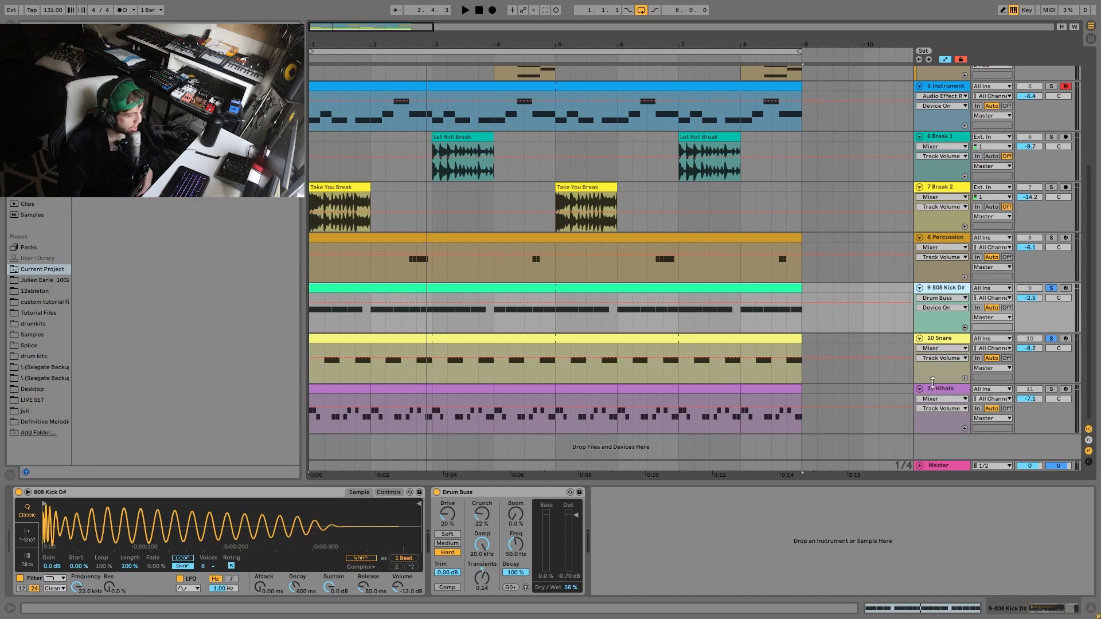
key("space")
key("space")
- Compare the kick and snare with both Drum Buss Dry/Wet amounts raised to 100 % and with those changes undone
left_click_drag(571, 588, 571, 505)
left_click(931, 340)
left_click_drag(1024, 587, 1024, 516)
key("space")
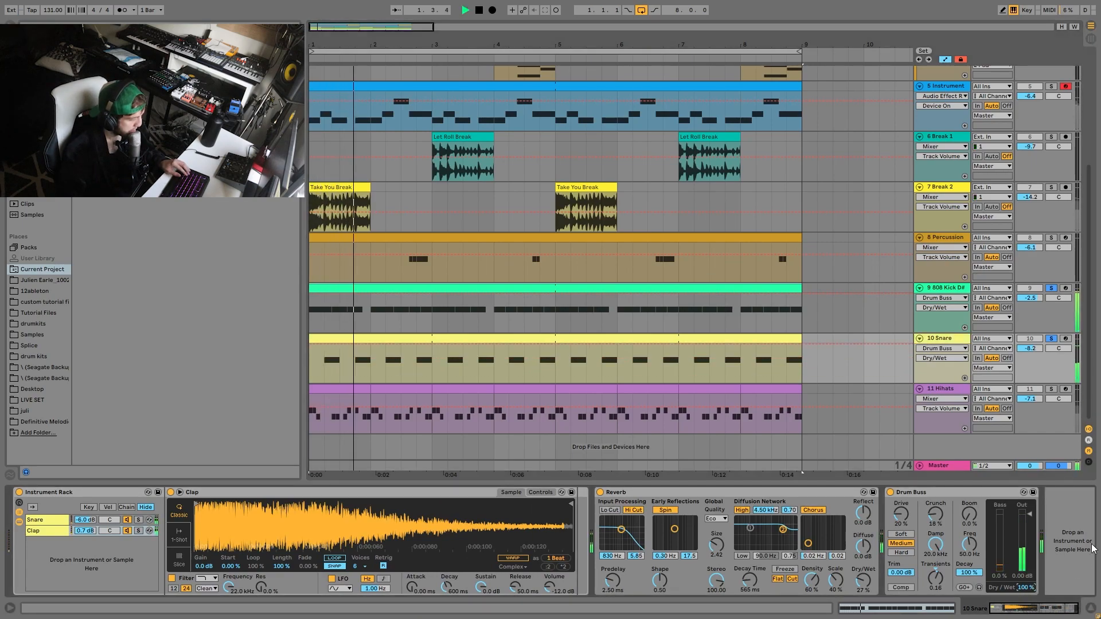
key("ctrl+z")
left_click(946, 288)
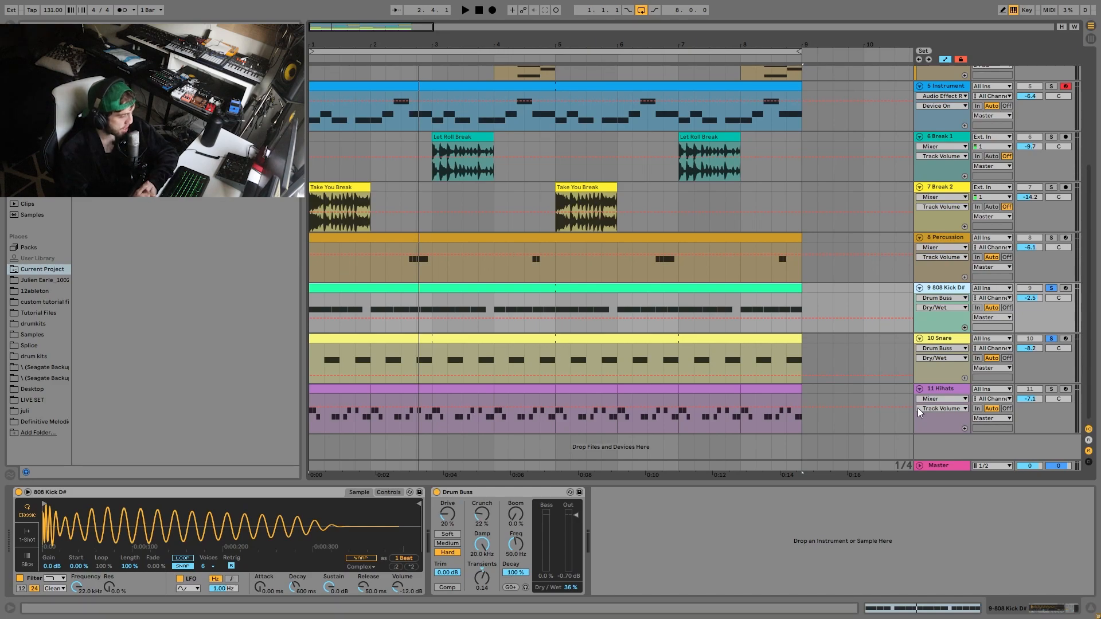
key("space")
key("space")
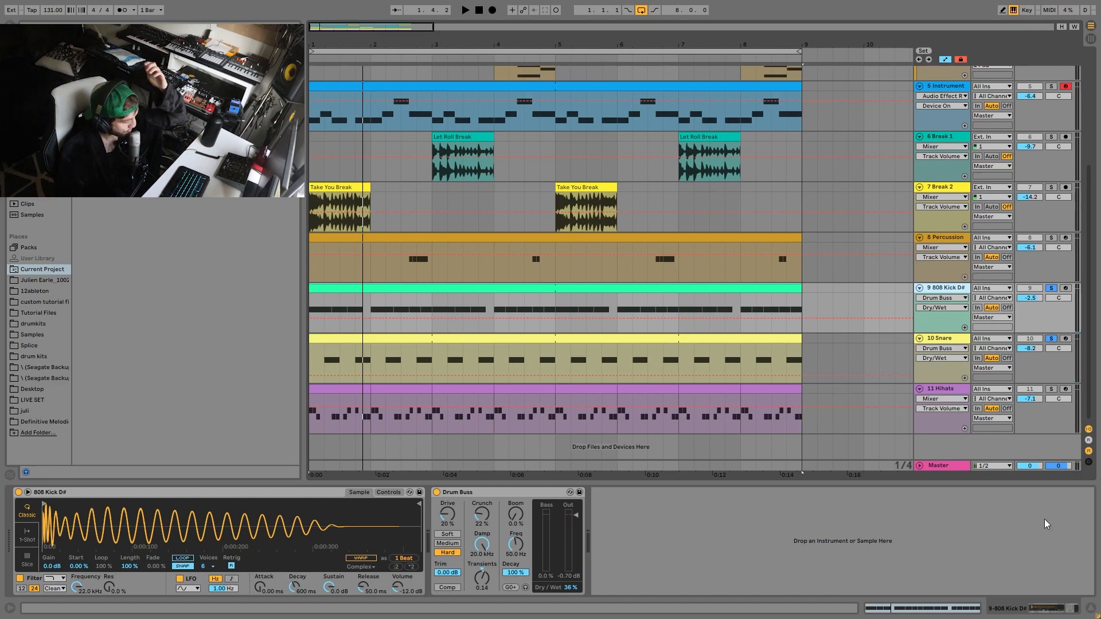
- Solo only 11 Hihats and audition the pattern with its Drum Rack shown
left_click(1052, 389)
left_click(967, 390)
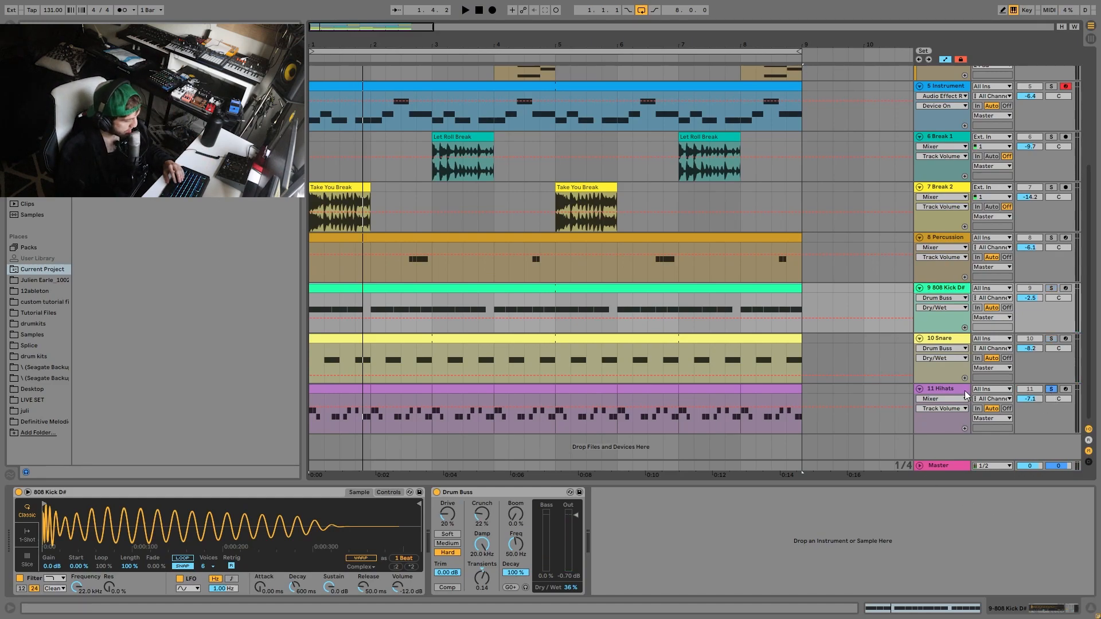
key("space")
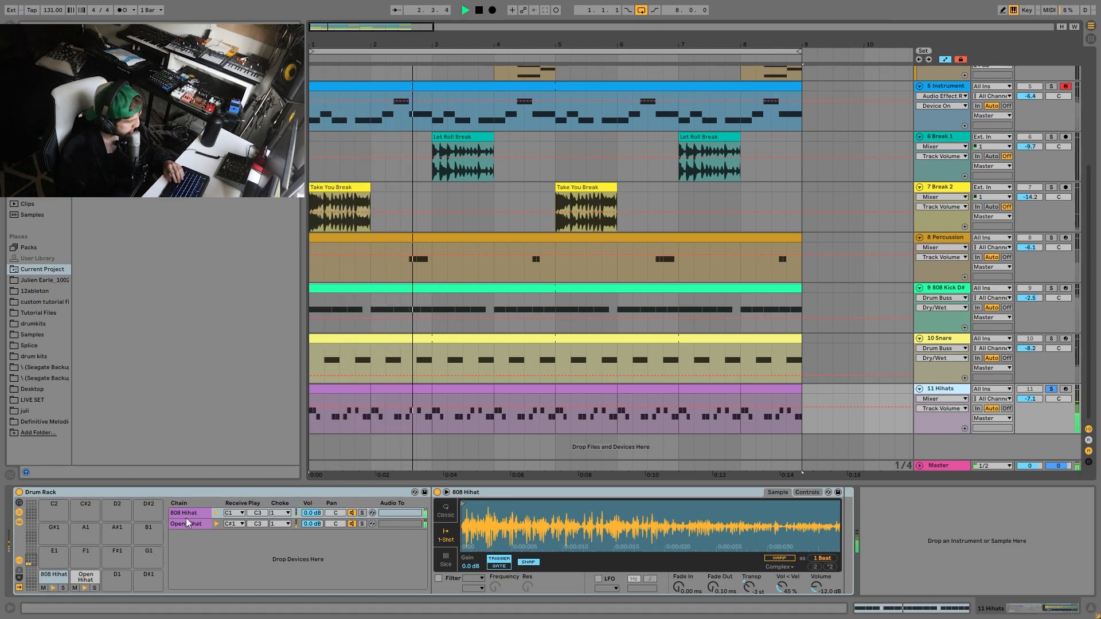
key("space")
key("space")
key("space")
- Play 8 Percussion together with the hihats and without them, then clear all track solos
left_click(1051, 238)
key("space")
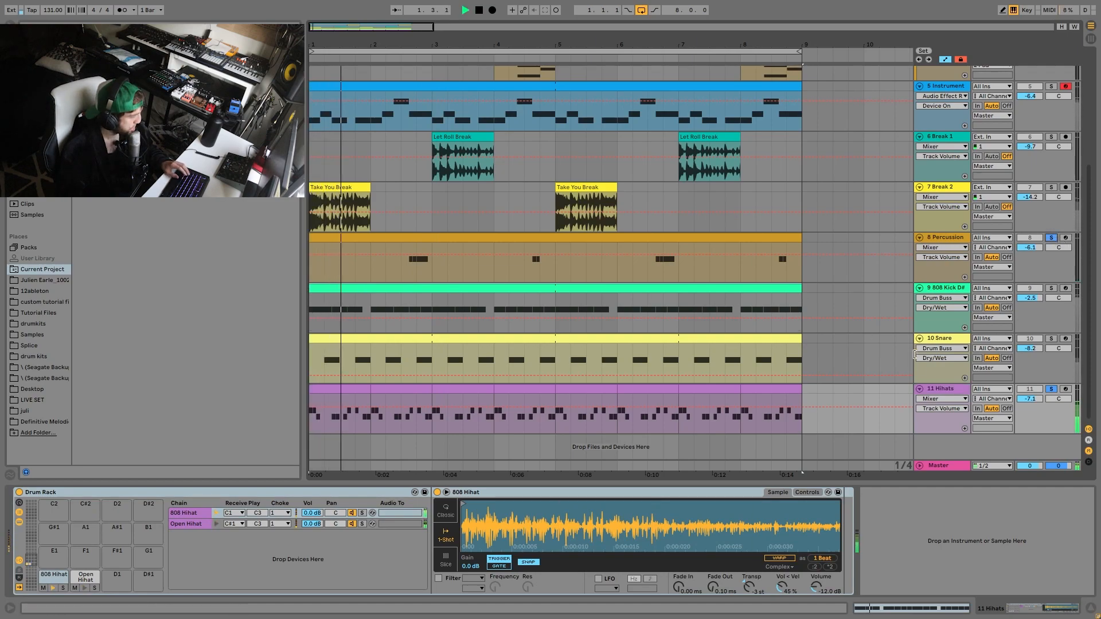
left_click(1051, 389)
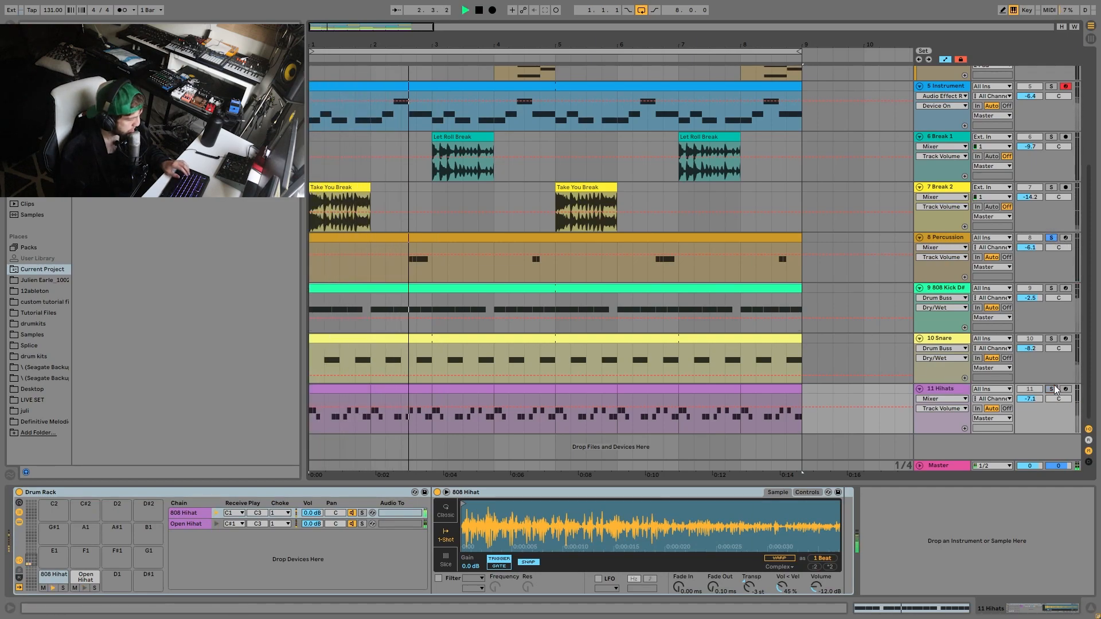
key("space")
key("ctrl+a")
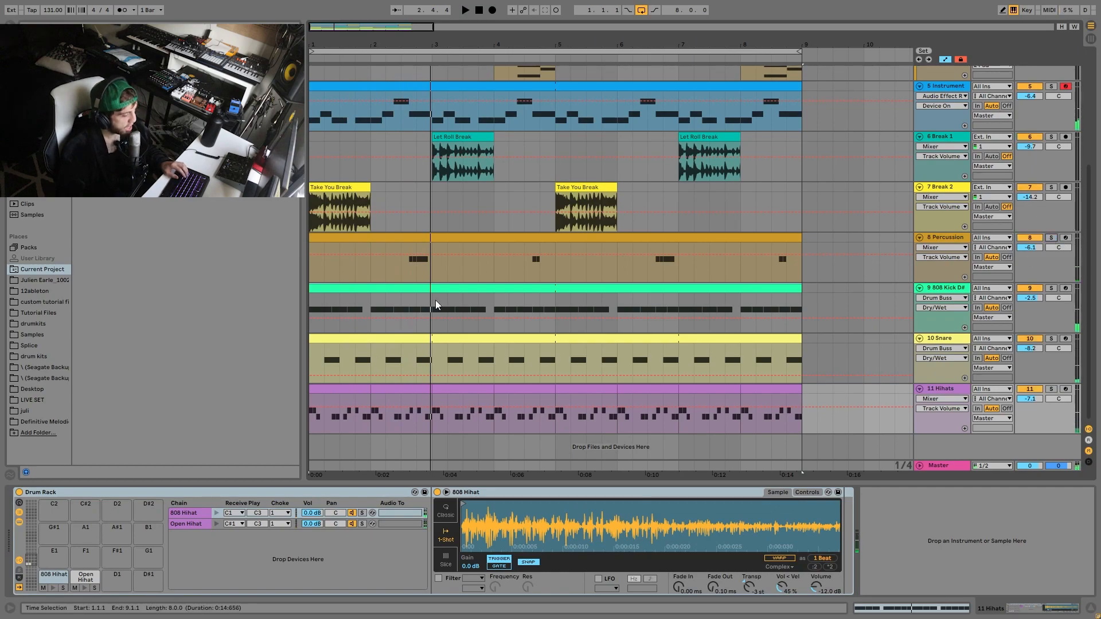
- Solo only tracks 6 Break 1 through 8 Percussion, play them, and mark the percussion hits at the end of bar 2
left_click(951, 140)
left_click(952, 237)
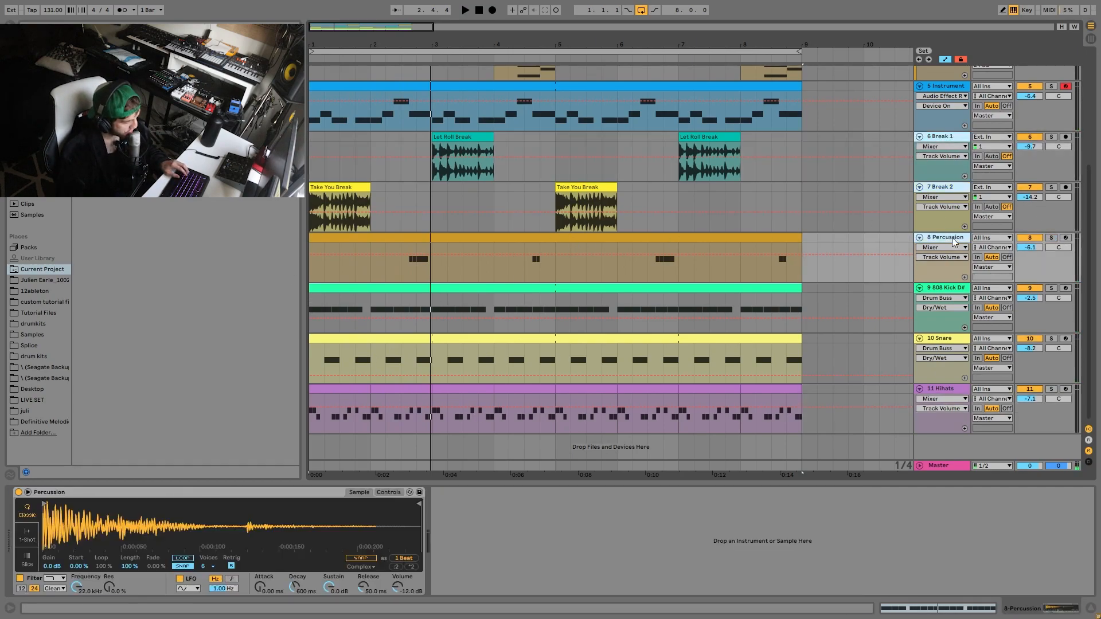
left_click(1052, 237)
key("space")
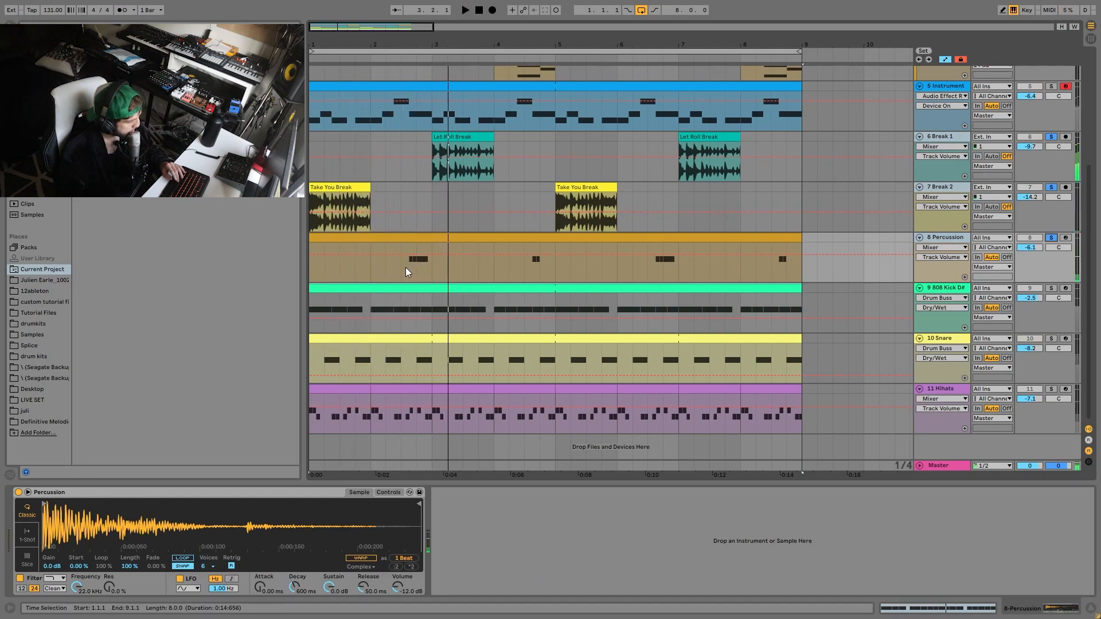
left_click_drag(403, 265, 430, 261)
key("space")
- Clear the solos and play the full arrangement from the Let Roll Break clip at bar 3 past its end without looping
left_click_drag(438, 150, 490, 136)
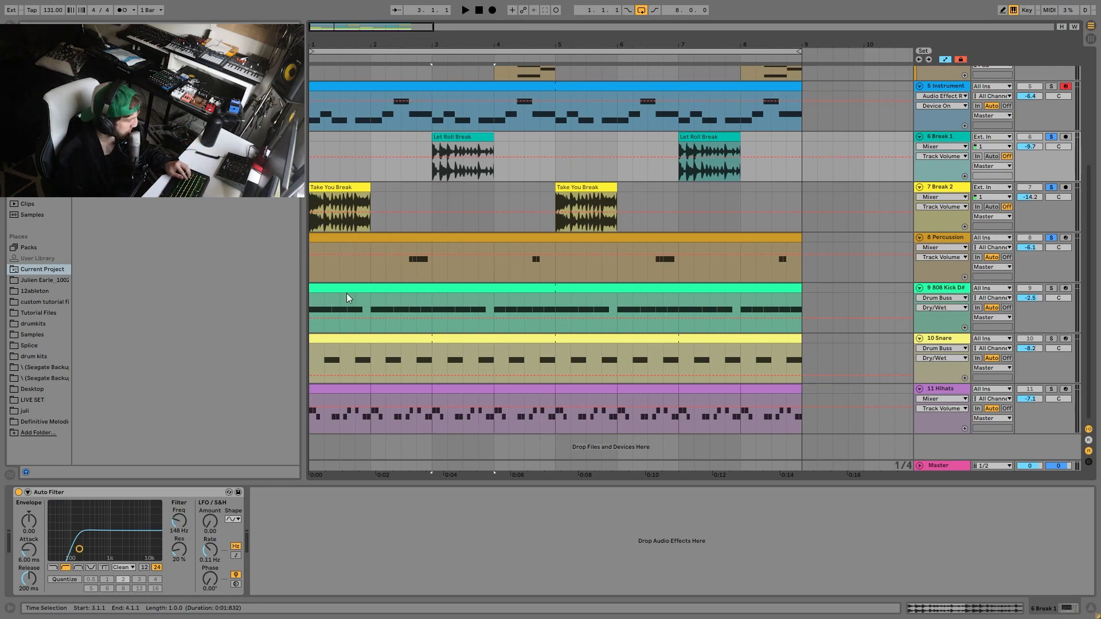
left_click(1052, 239)
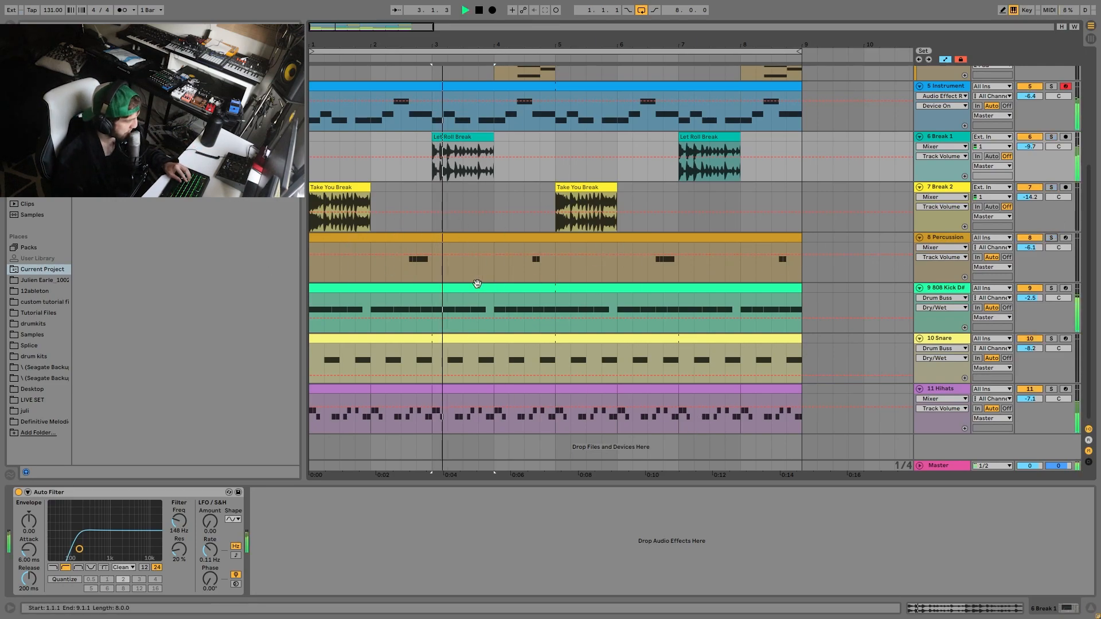
left_click(384, 264)
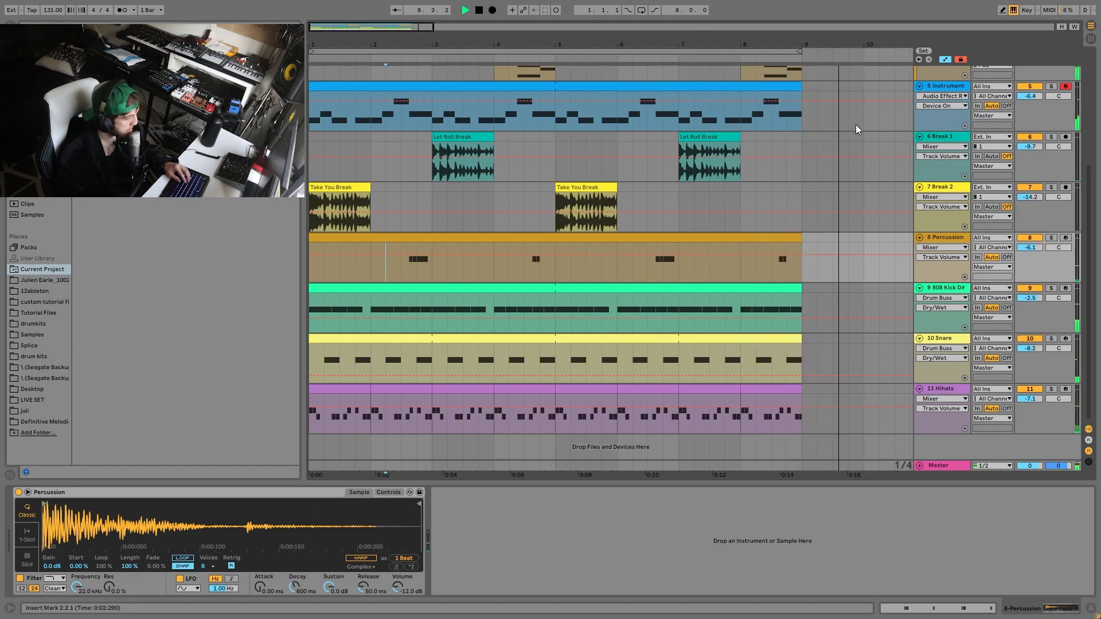
key("space")
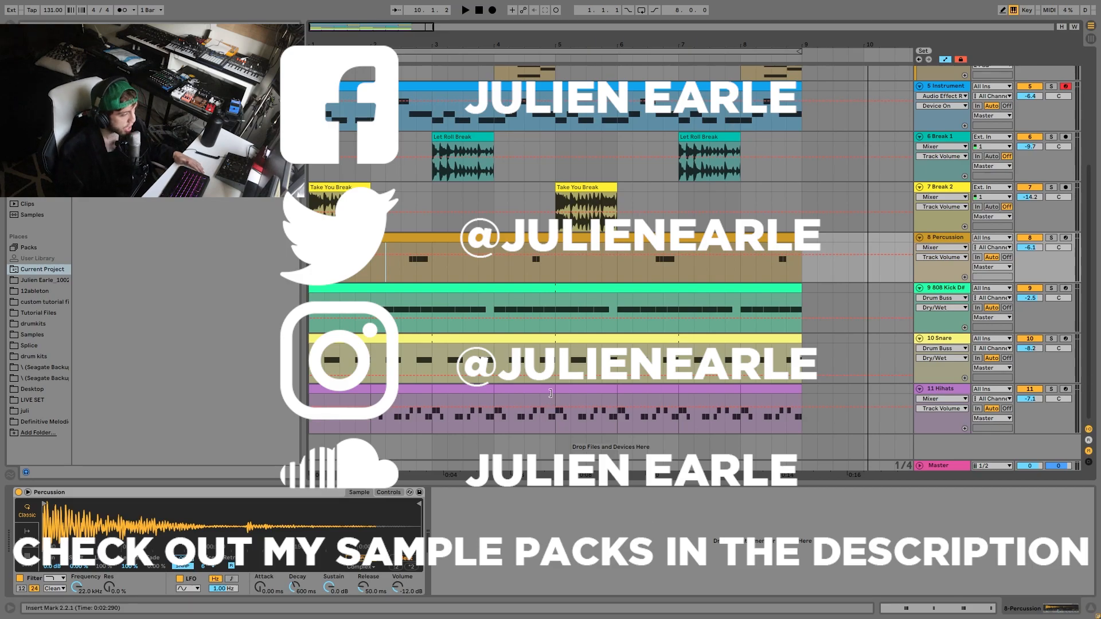
- Fold all tracks in the arrangement
scroll(582, 283, "up", 5)
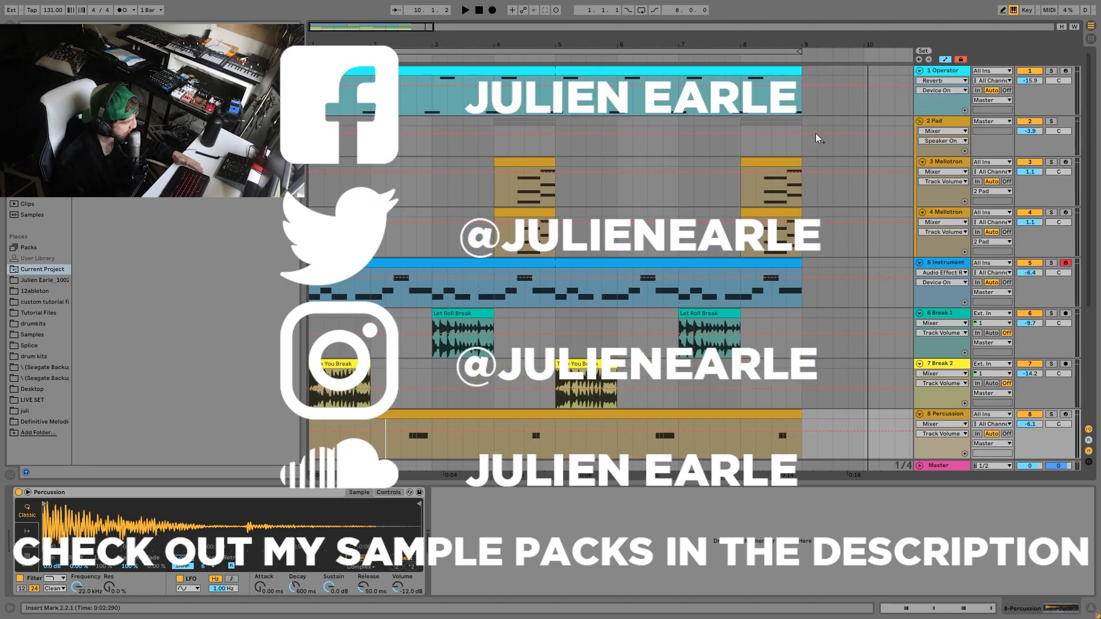
left_click(938, 120)
key("ctrl+a")
key("Left")
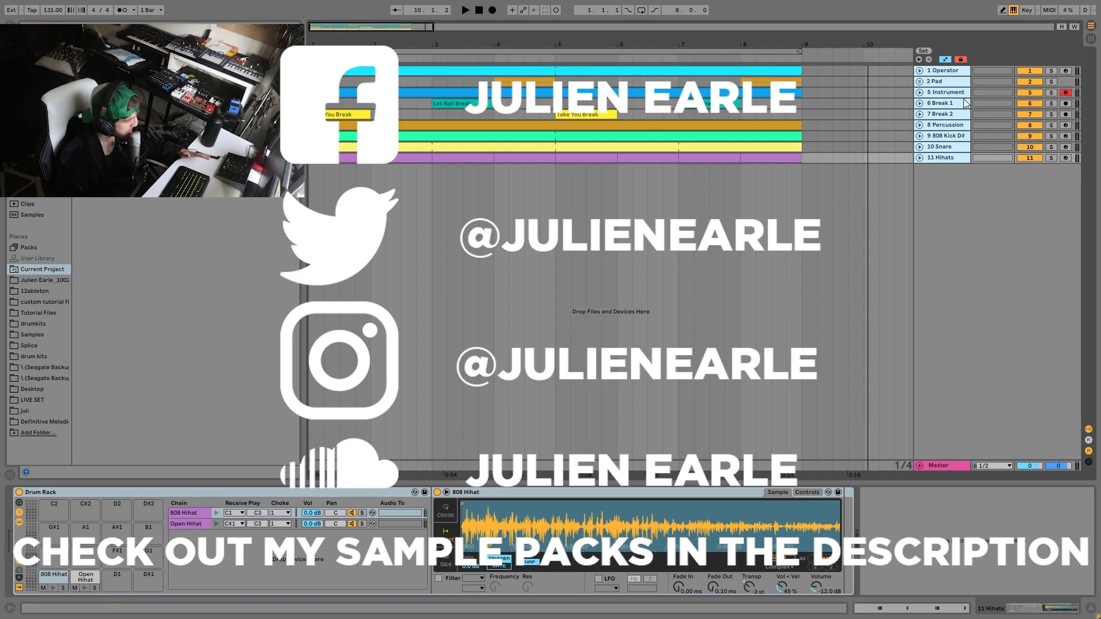
- Show the 5 Instrument track's devices and hide the chain devices inside its Audio Effect Rack
left_click(953, 96)
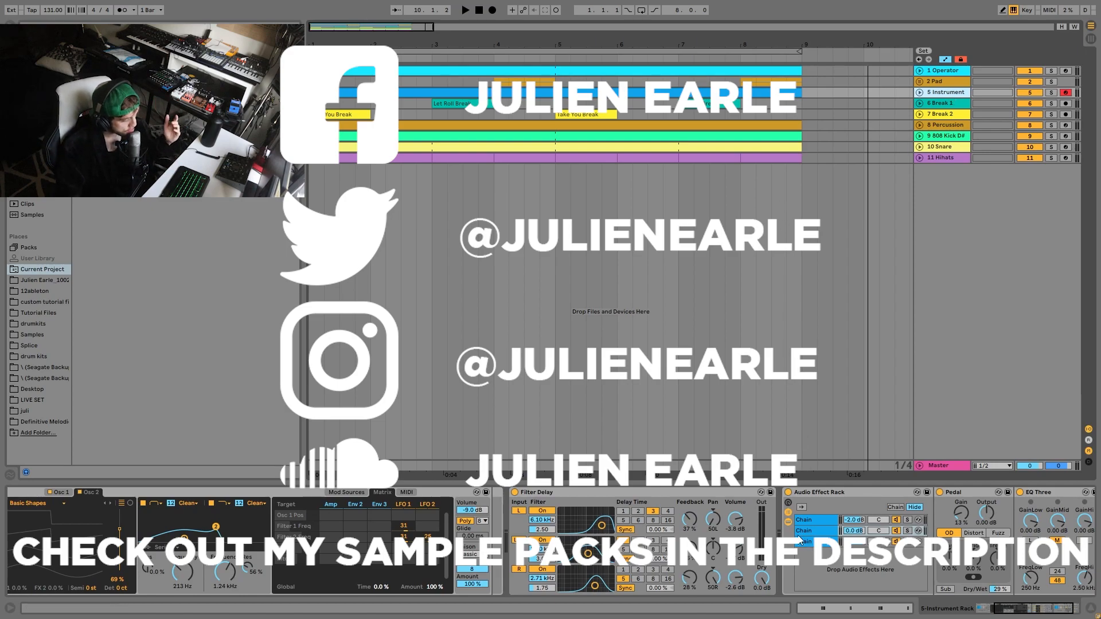
left_click(788, 522)
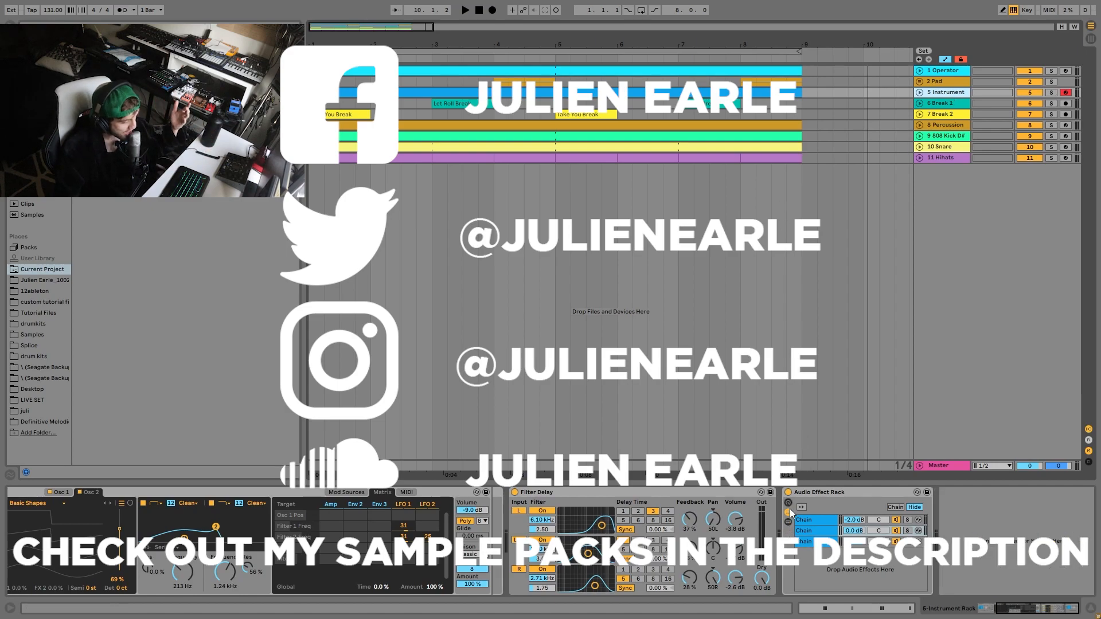